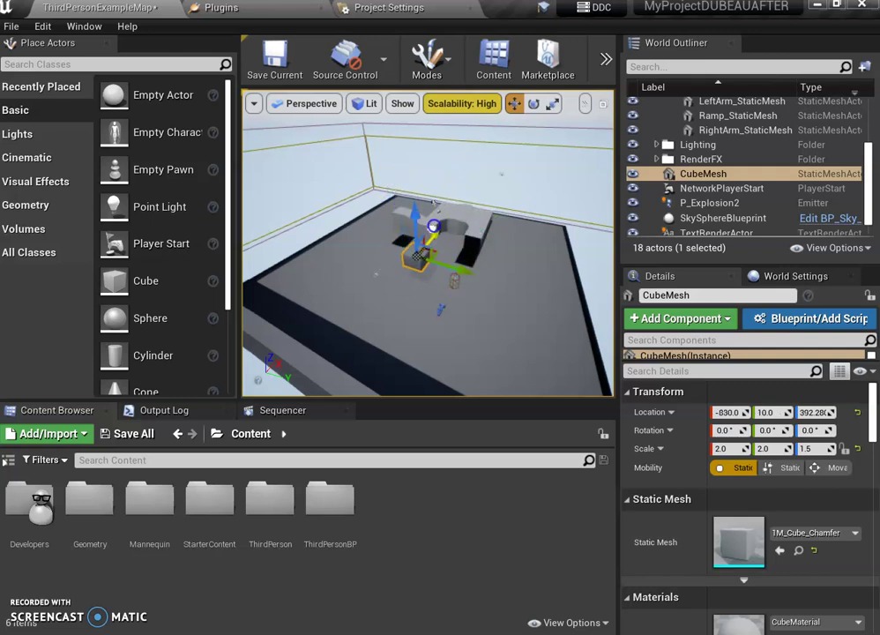
Move CubeMesh along its X axis to -500, and preview the rotate and scale transform modes.
alt+drag(516, 258, 433, 264)
alt+drag(355, 266, 489, 246)
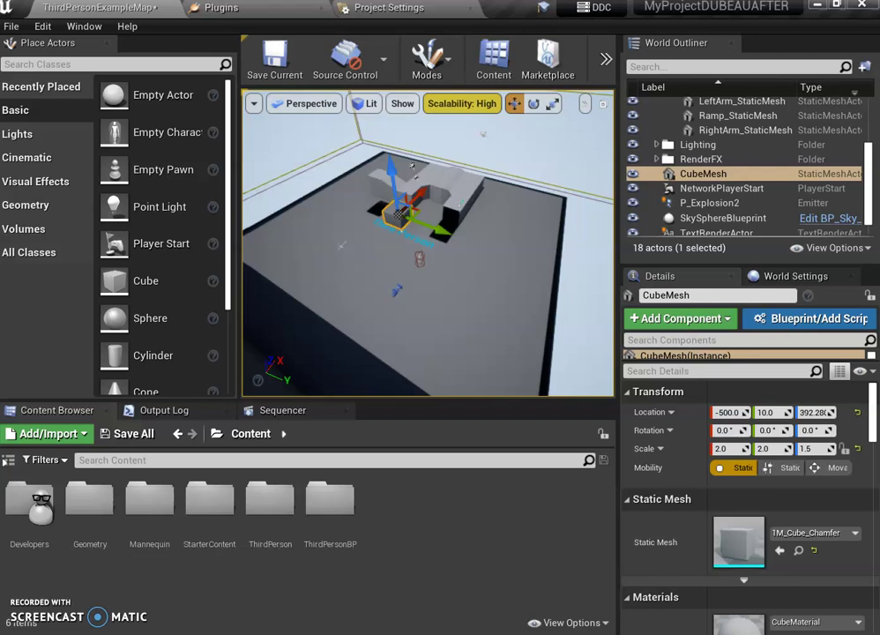
key(e)
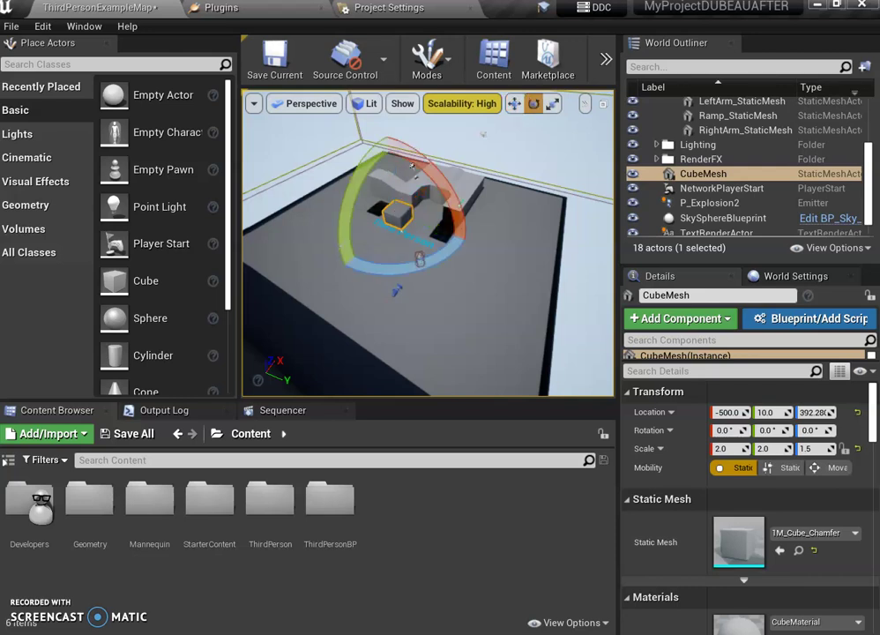
key(r)
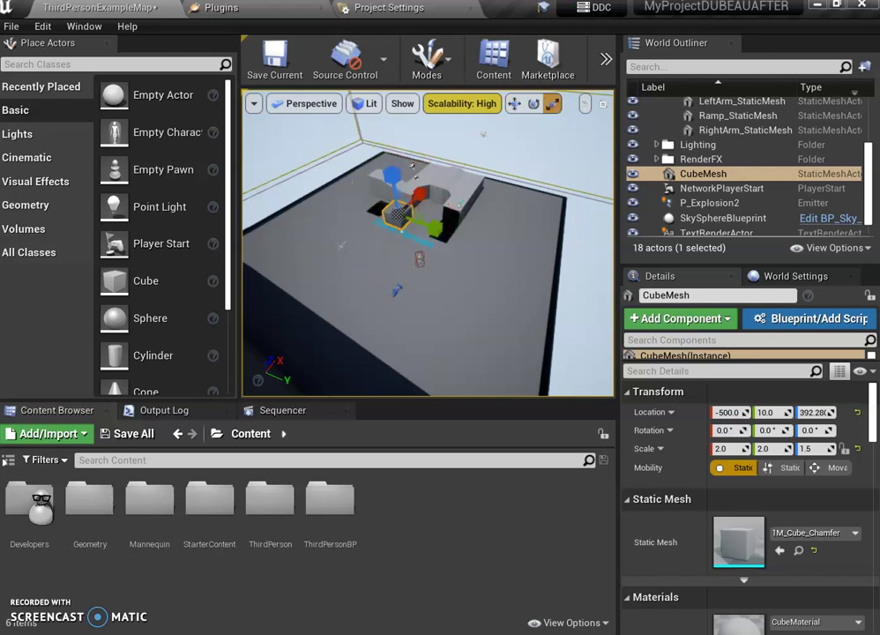
key(w)
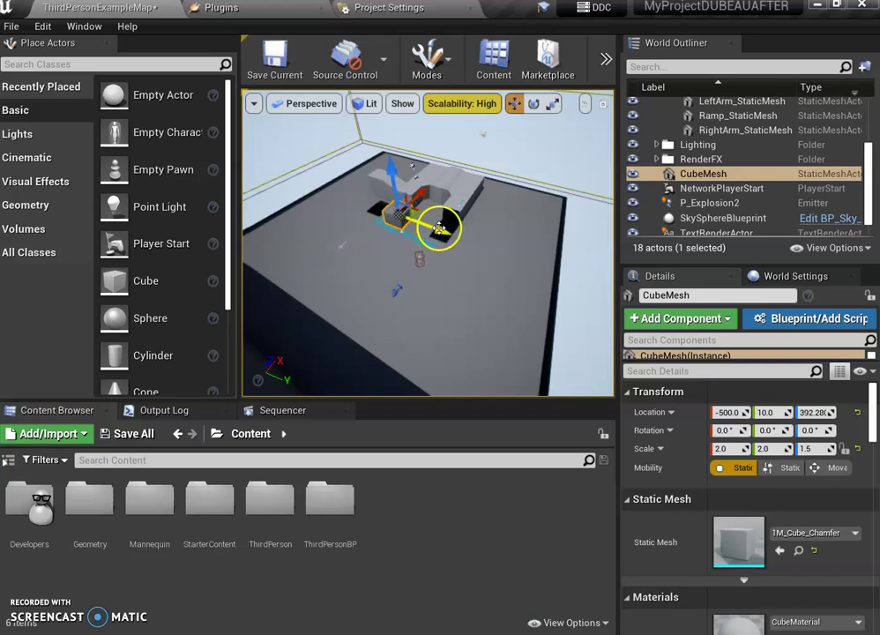
Rotate CubeMesh 20° about X, undo its vertical stretch, and scale it up uniformly instead.
key(e)
drag(436, 163, 359, 260)
key(r)
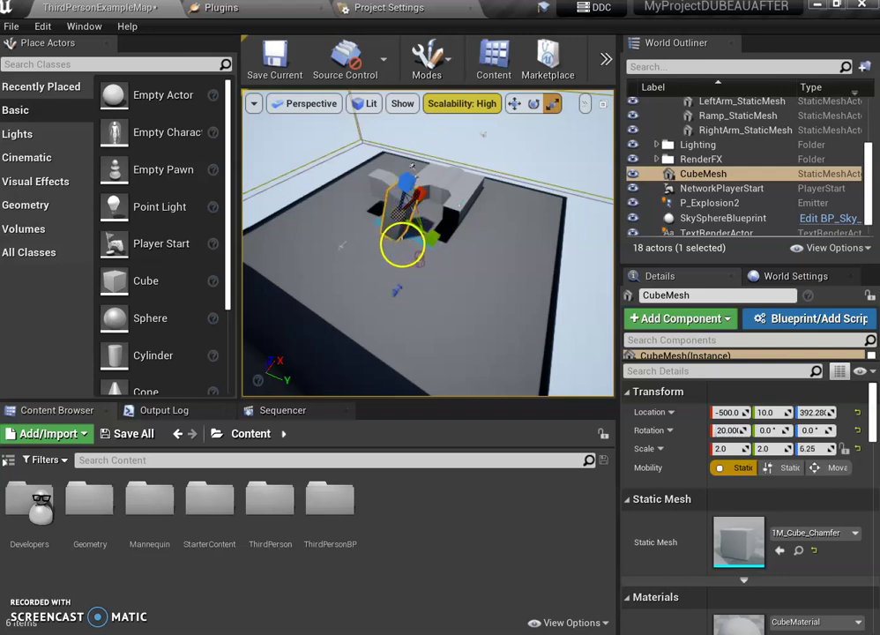
key(ctrl+z)
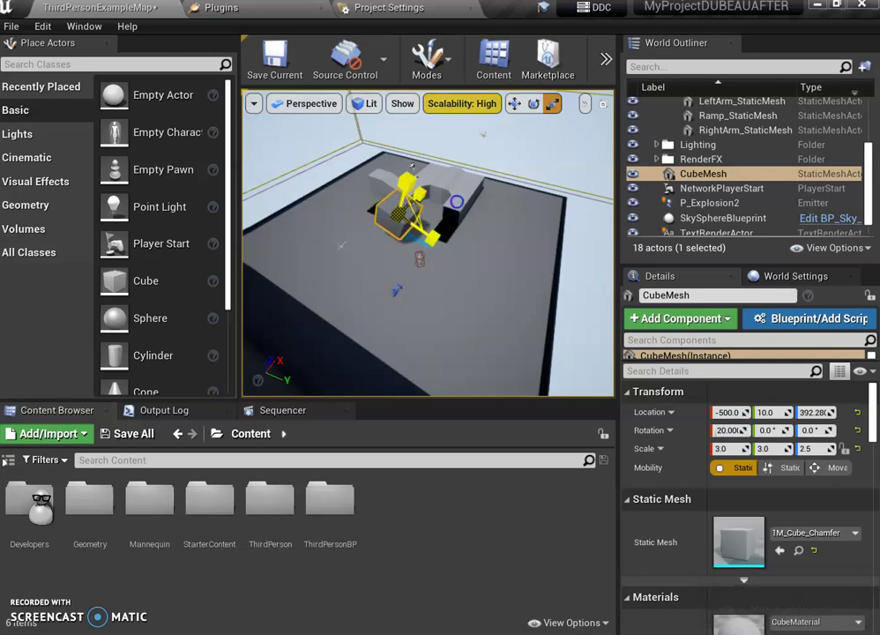
click(425, 296)
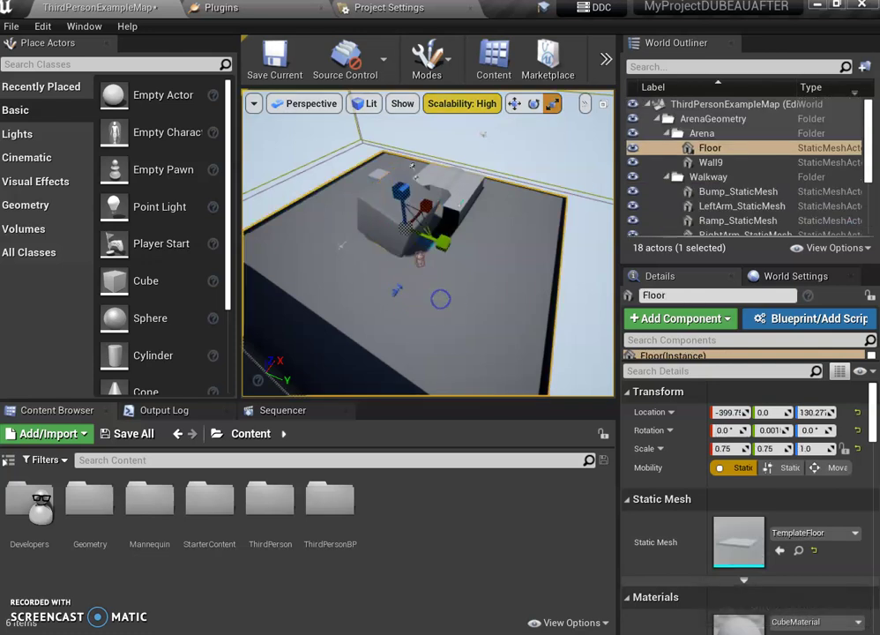
Play the level in the viewport, walk the character near the tilted cube, and stop the session.
click(605, 59)
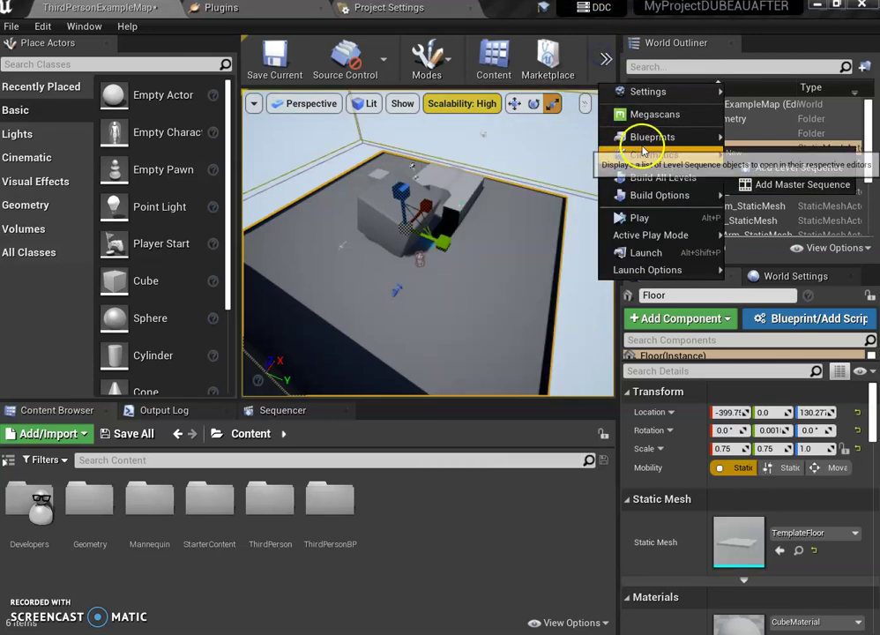
click(642, 216)
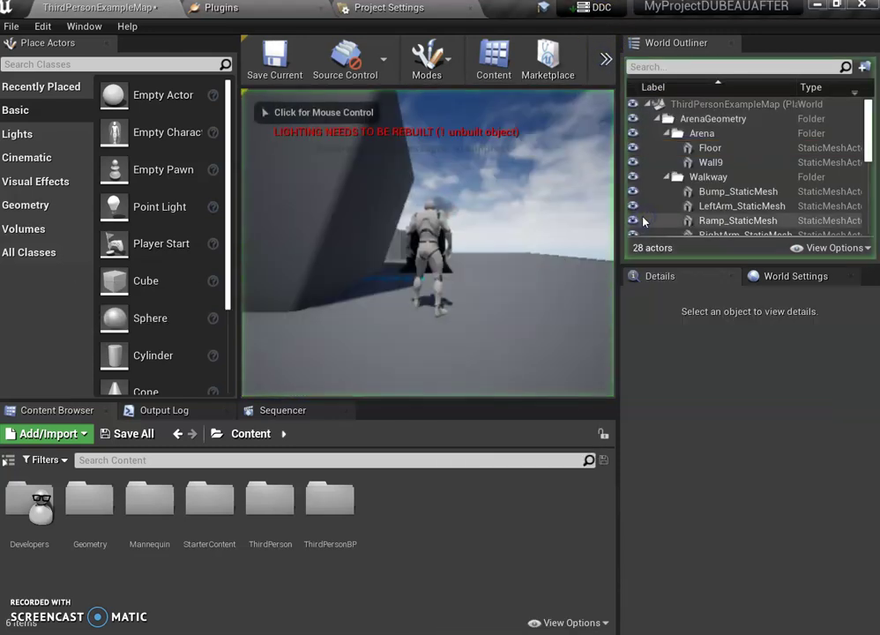
key(w)
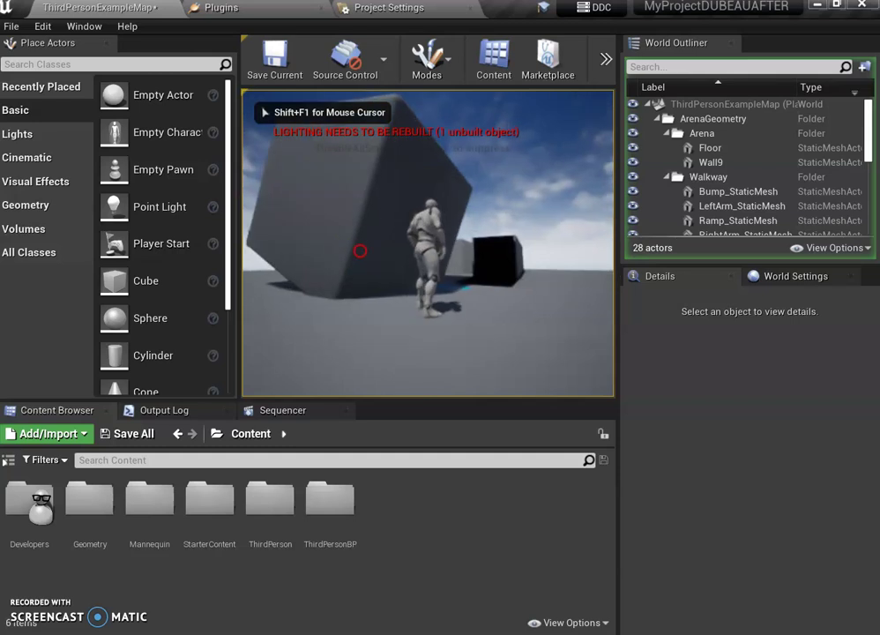
key(Escape)
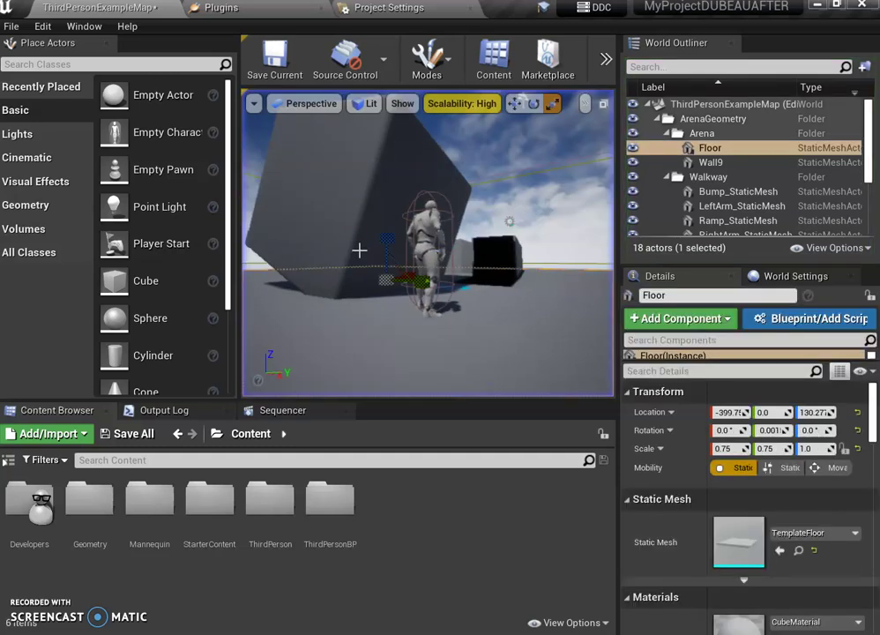
Delete the enlarged cube and the four Walkway meshes: bump, ramp, left arm and right arm.
click(385, 186)
key(Delete)
drag(454, 220, 454, 374)
click(416, 240)
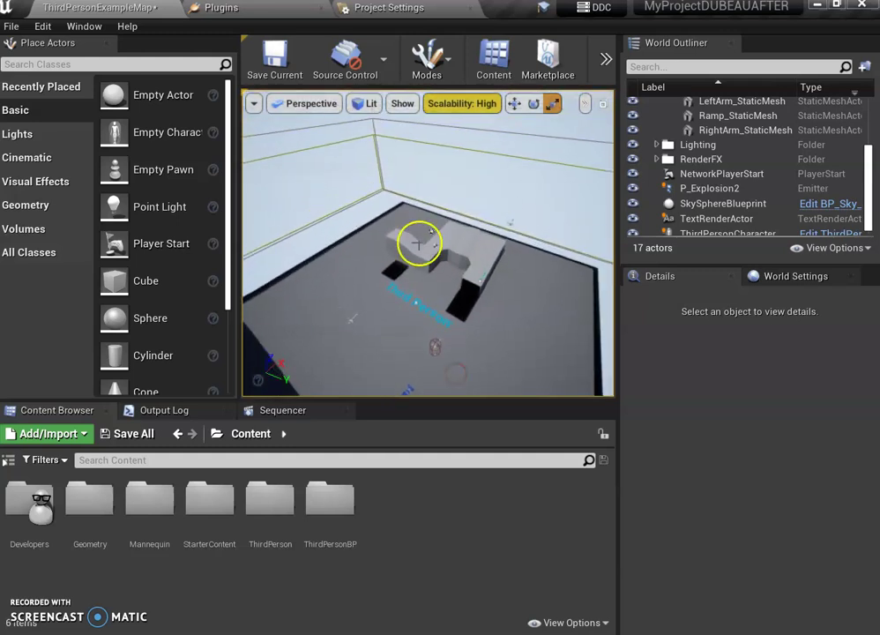
key(Delete)
click(454, 233)
key(Delete)
click(490, 255)
key(Delete)
click(448, 240)
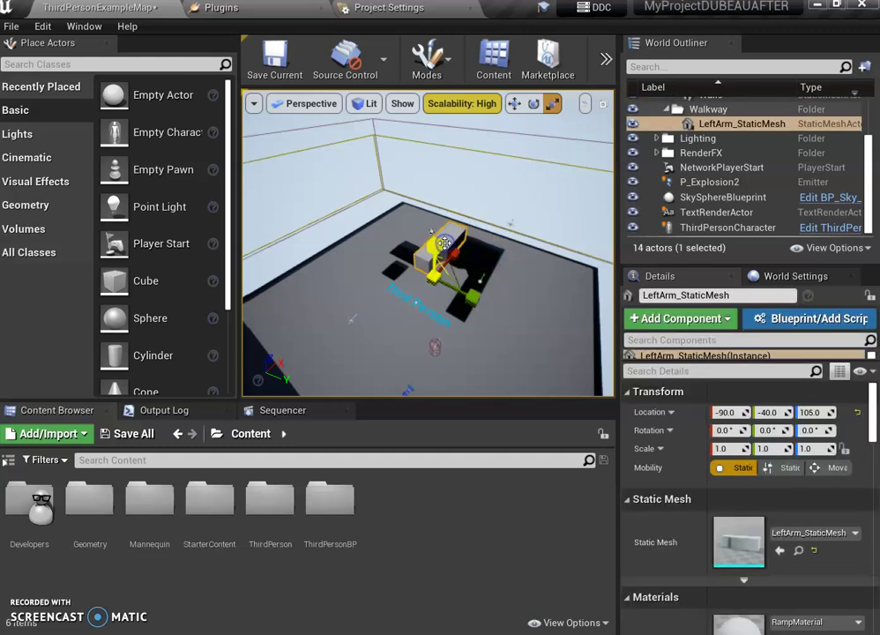
key(Delete)
Set the mobility of the directional Light Source to Movable.
drag(443, 278, 441, 276)
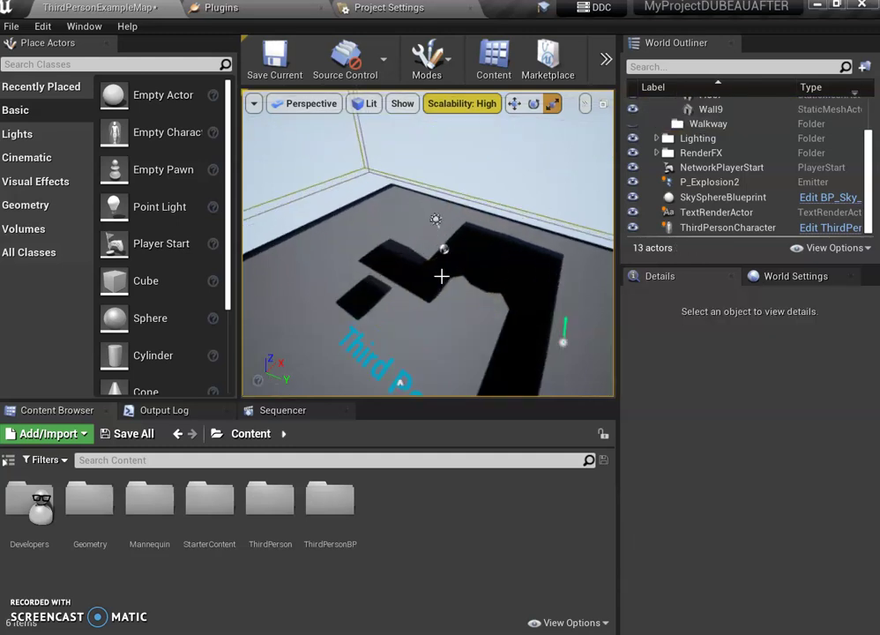
click(434, 218)
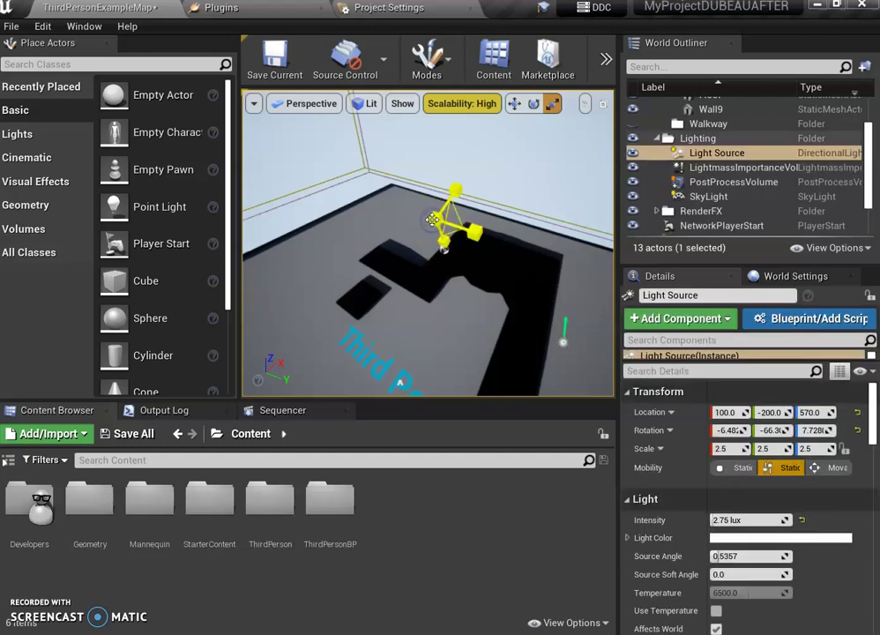
click(833, 467)
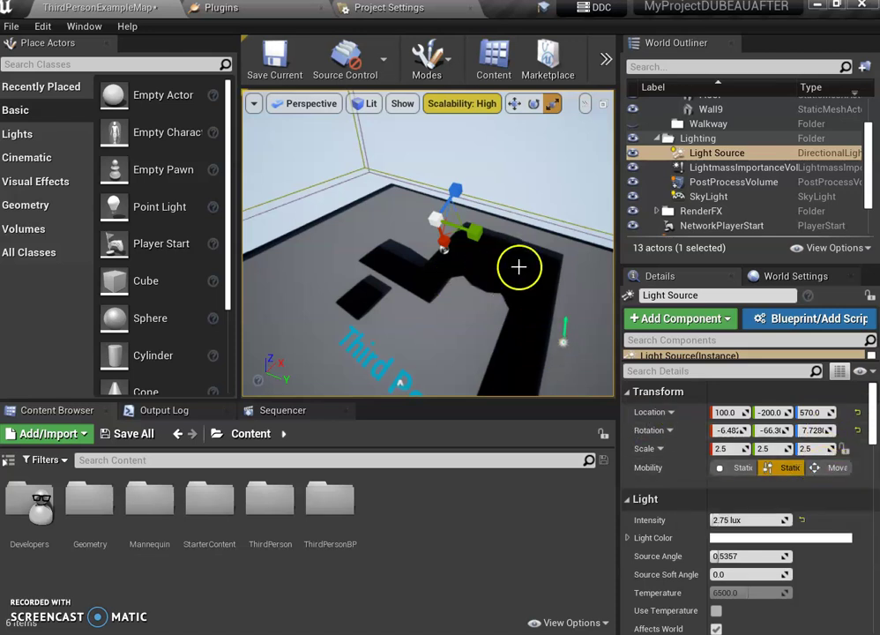
click(833, 467)
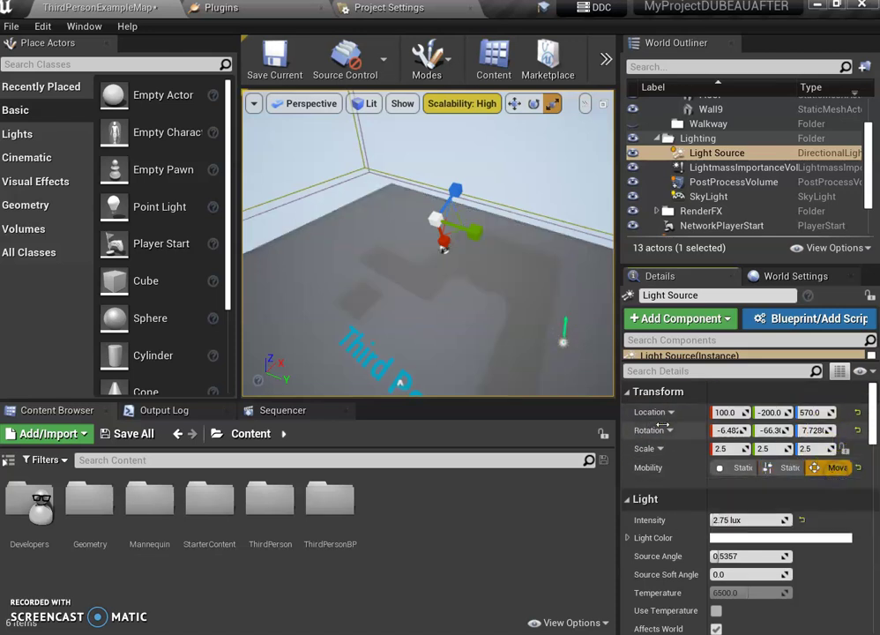
Delete the "Third Person" text actor lying on the floor.
scroll(475, 305, down, 4)
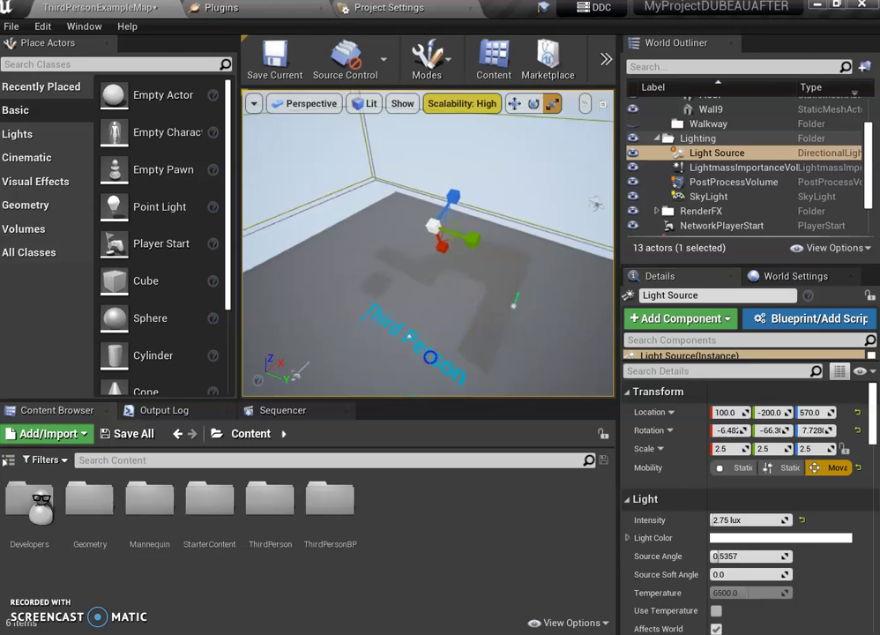
click(429, 357)
scroll(428, 360, up, 2)
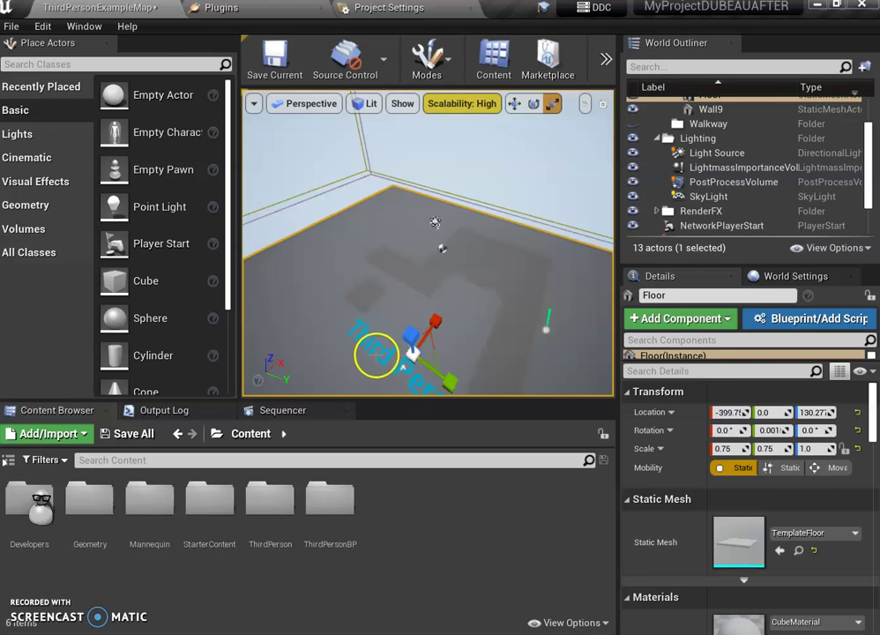
scroll(376, 354, up, 2)
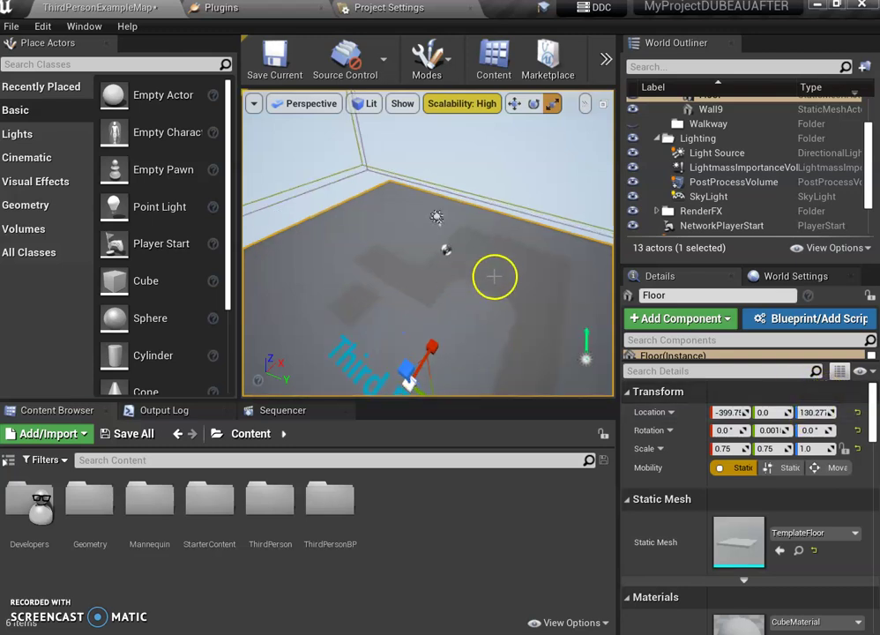
scroll(450, 342, up, 2)
drag(449, 342, 326, 362)
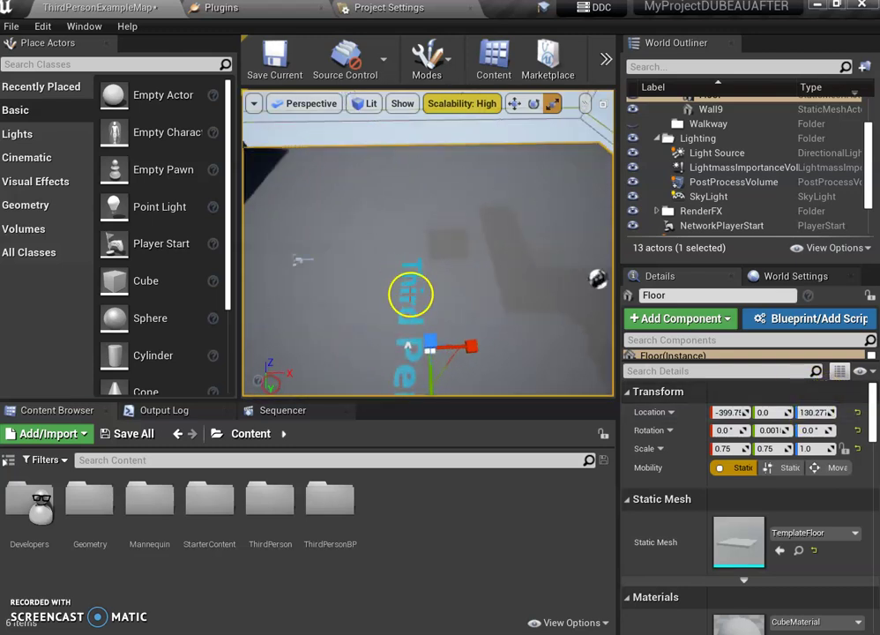
right_drag(408, 345, 387, 319)
click(387, 318)
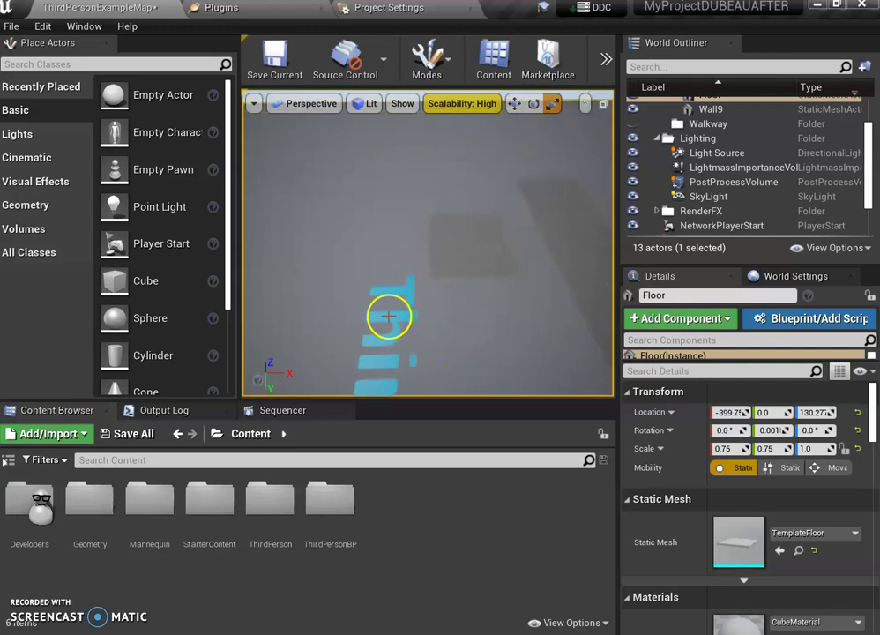
key(Delete)
Delete the arena's Floor mesh and the remaining Wall9 mesh.
right_drag(458, 304, 388, 244)
click(388, 244)
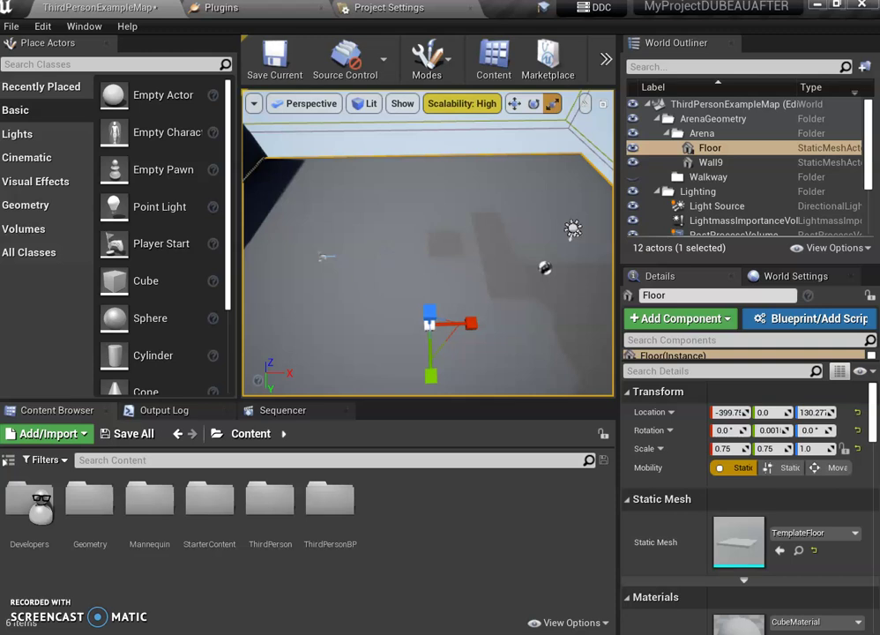
key(Delete)
right_drag(448, 249, 434, 212)
click(333, 173)
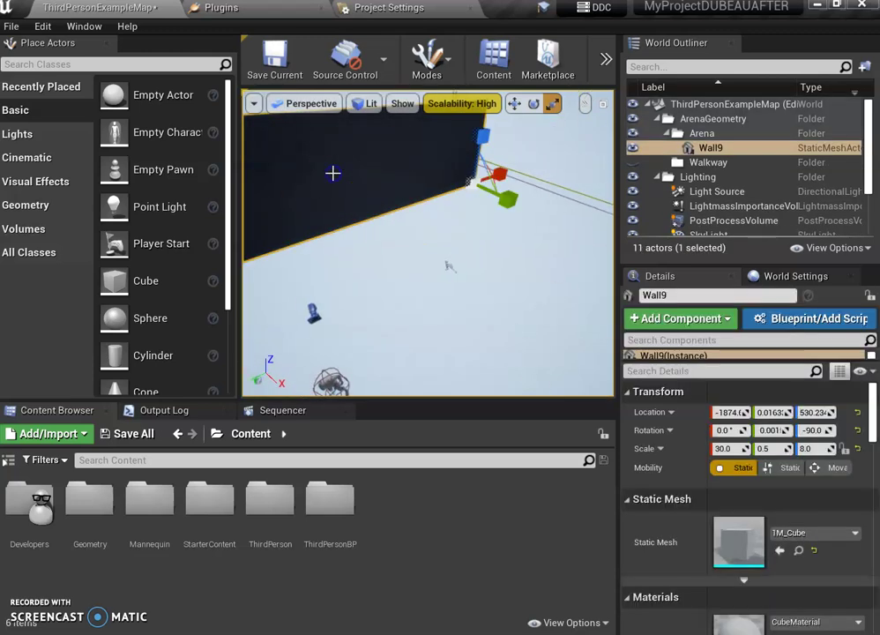
key(Delete)
Inspect the details of the SkySphereBlueprint, the Light Source and the AtmosphericFog one after another.
right_drag(373, 187, 367, 224)
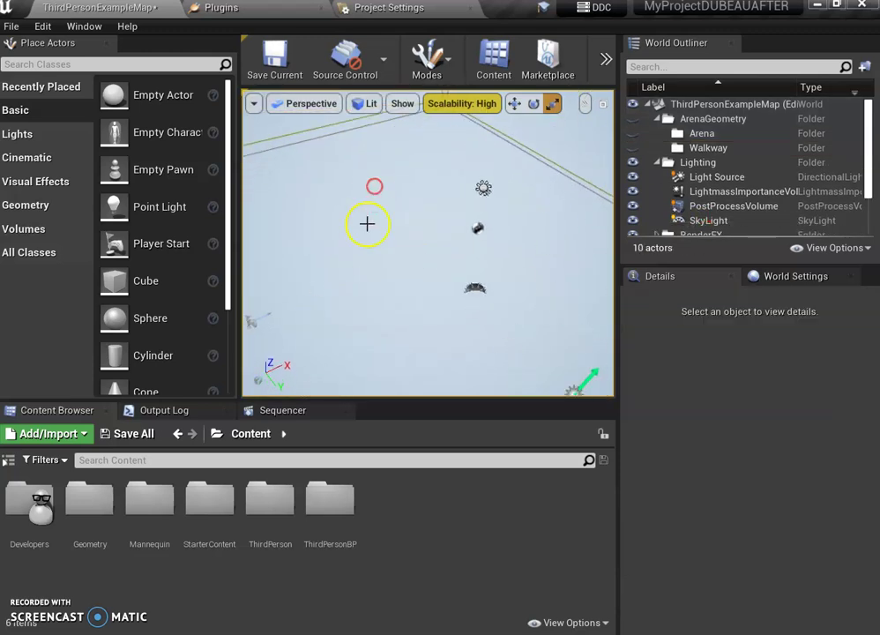
click(478, 295)
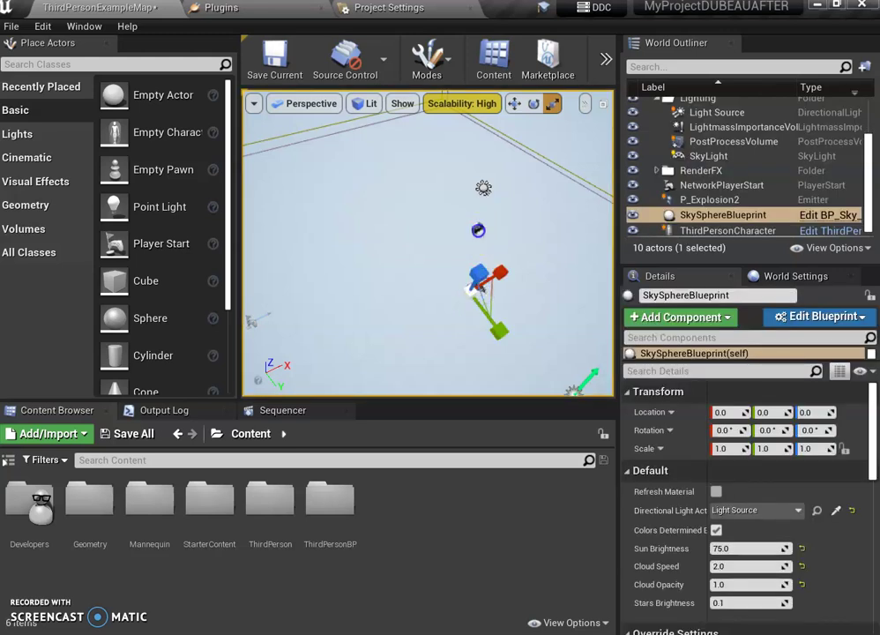
click(483, 190)
click(484, 187)
right_drag(365, 232, 660, 141)
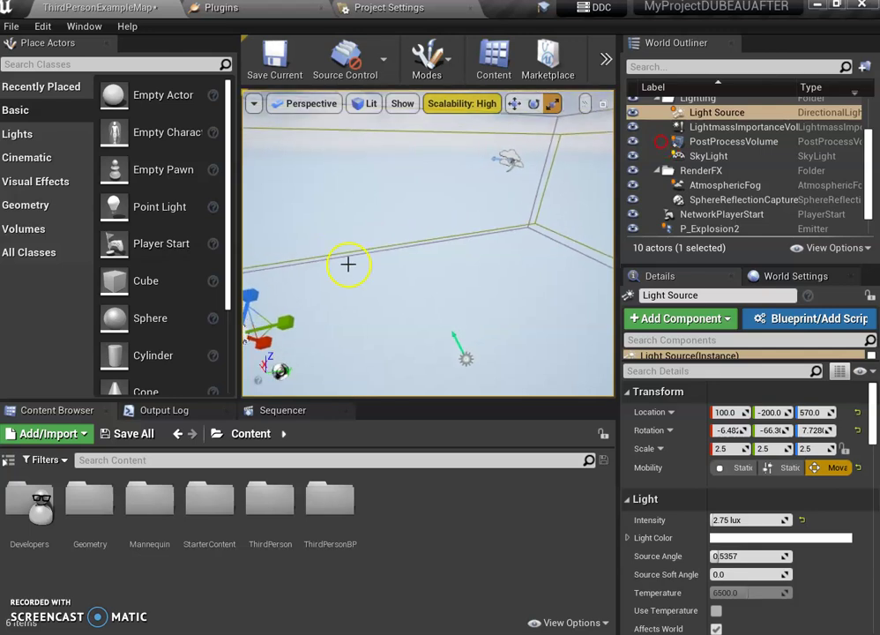
click(497, 165)
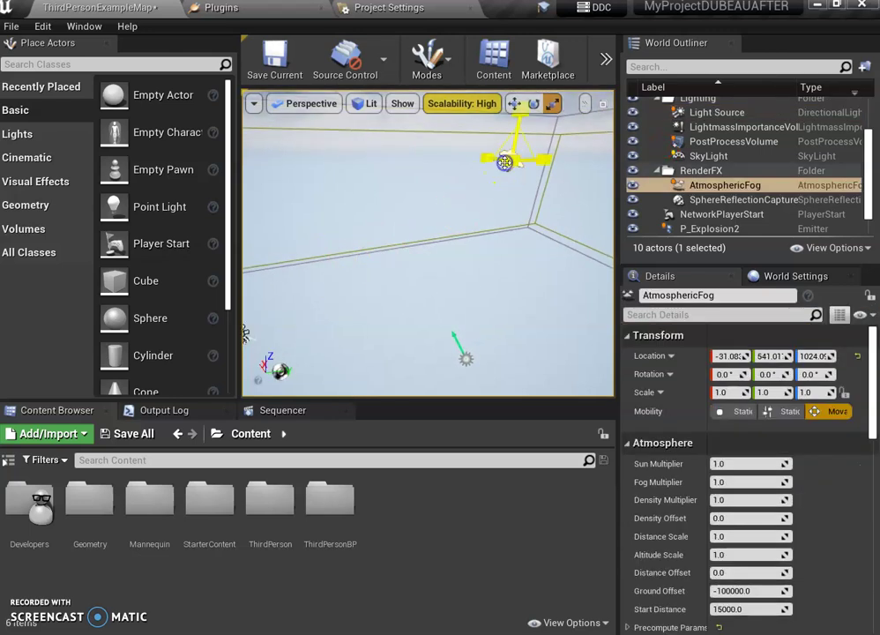
Delete the P_Explosion2 emitter from the level.
click(467, 359)
drag(415, 321, 372, 316)
key(Delete)
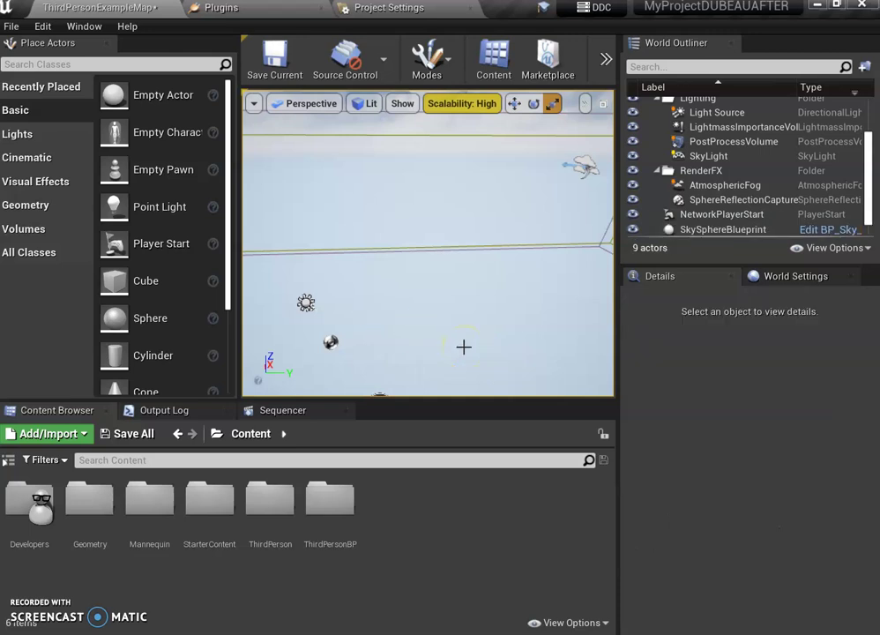
Look over the actors left in the level, selecting the ThirdPersonCharacter and the SkySphereBlueprint.
scroll(487, 317, down, 4)
mouse_move(487, 317)
mouse_down()
mouse_move(271, 306)
mouse_move(482, 326)
mouse_up()
right_drag(482, 326, 499, 351)
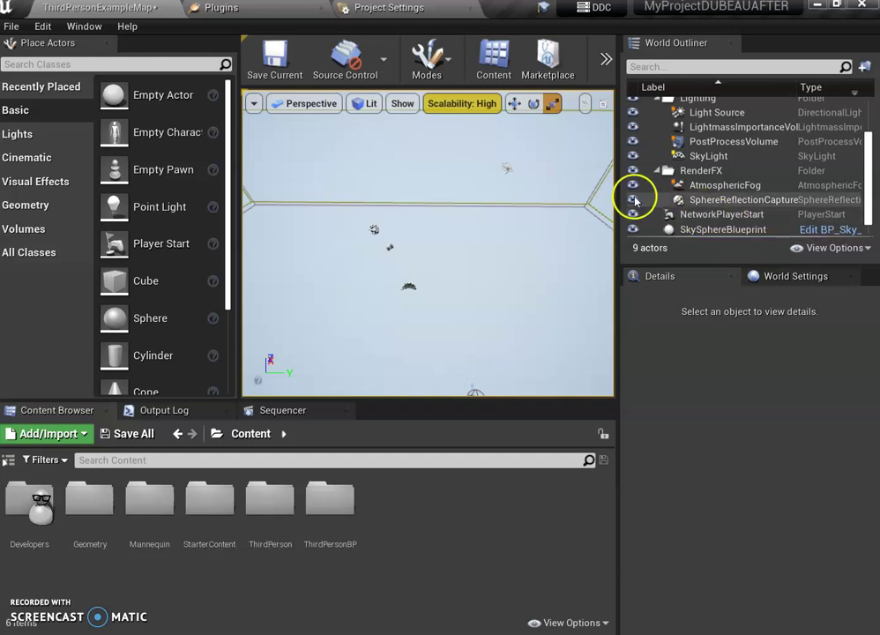
right_drag(515, 266, 379, 412)
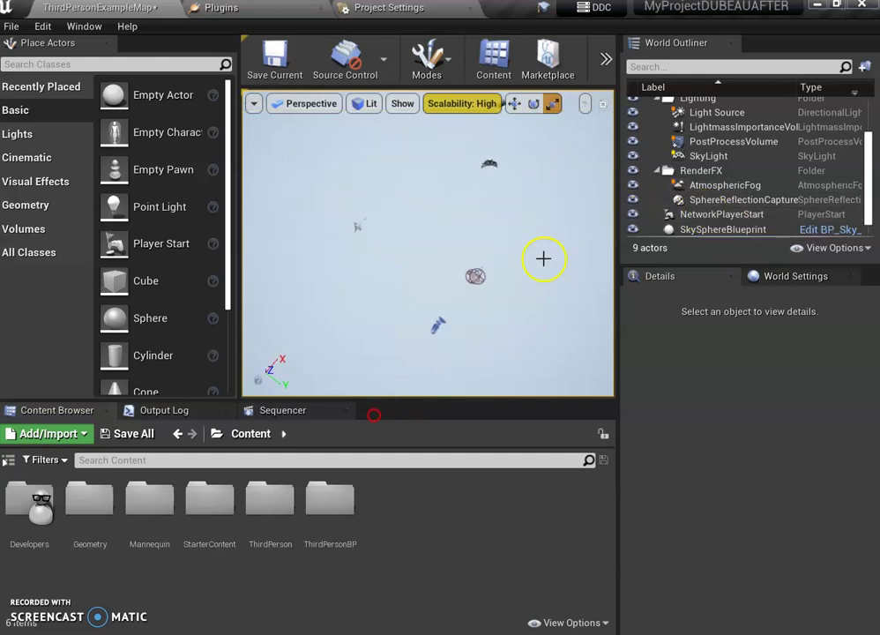
click(478, 278)
key(w)
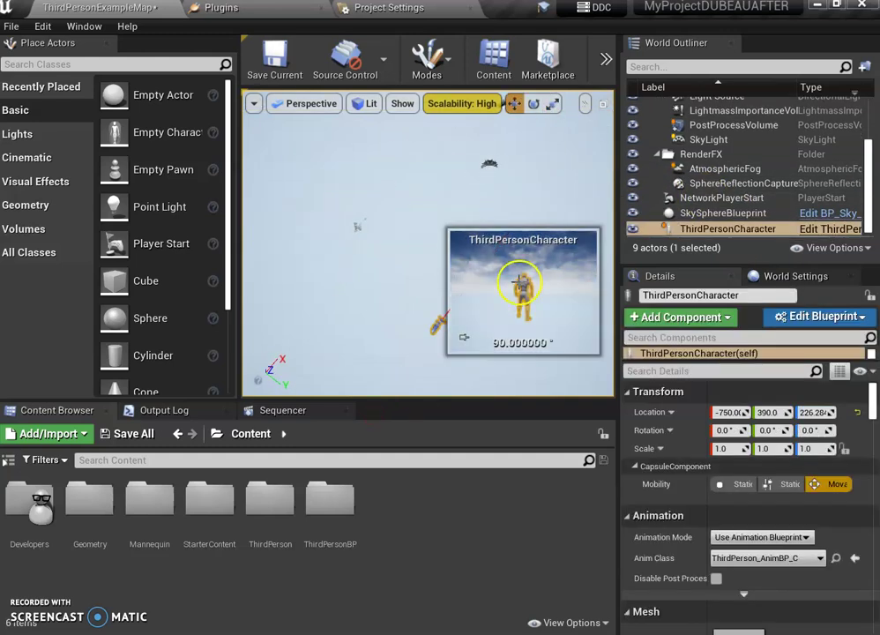
click(418, 209)
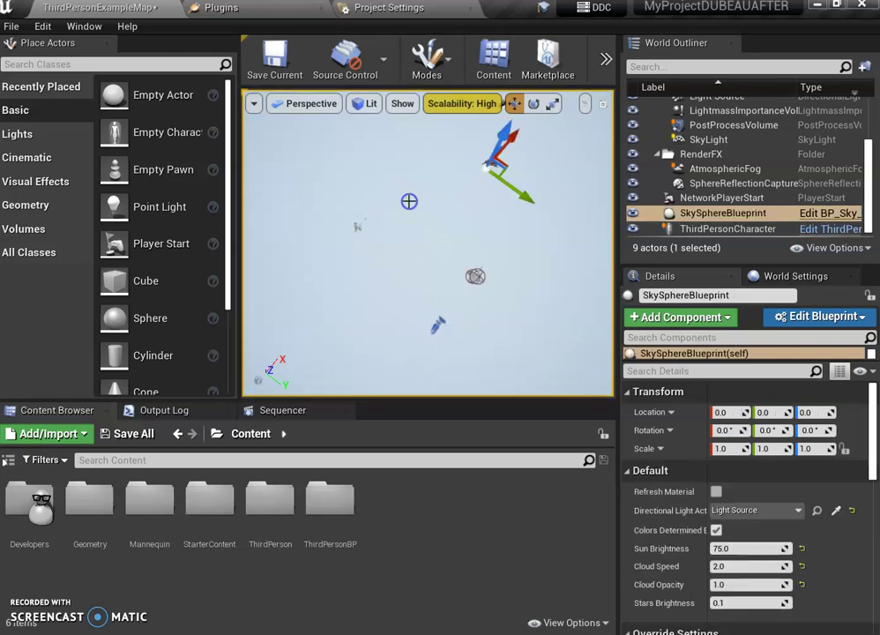
Play the emptied level in the viewport to test the character without a floor.
click(605, 54)
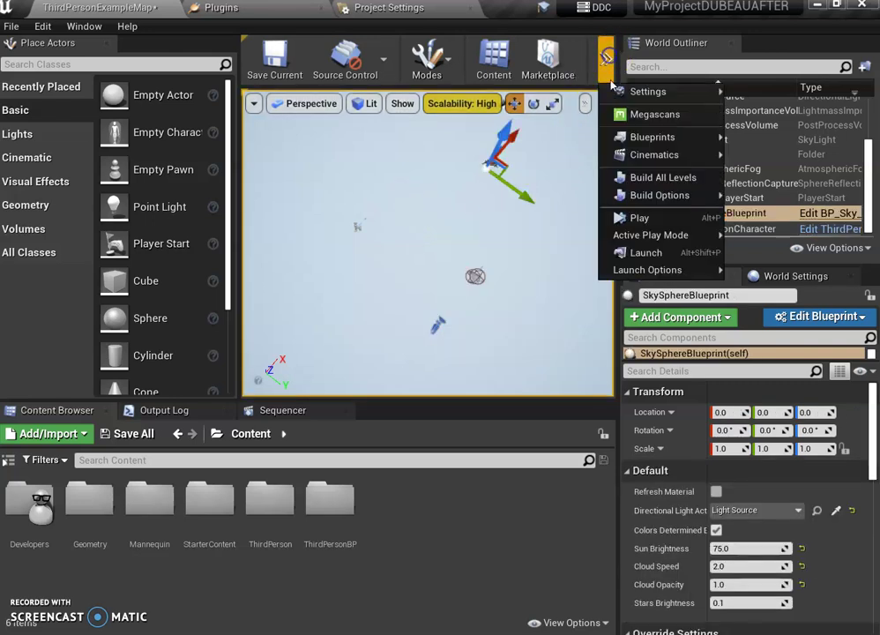
mouse_move(648, 141)
click(668, 218)
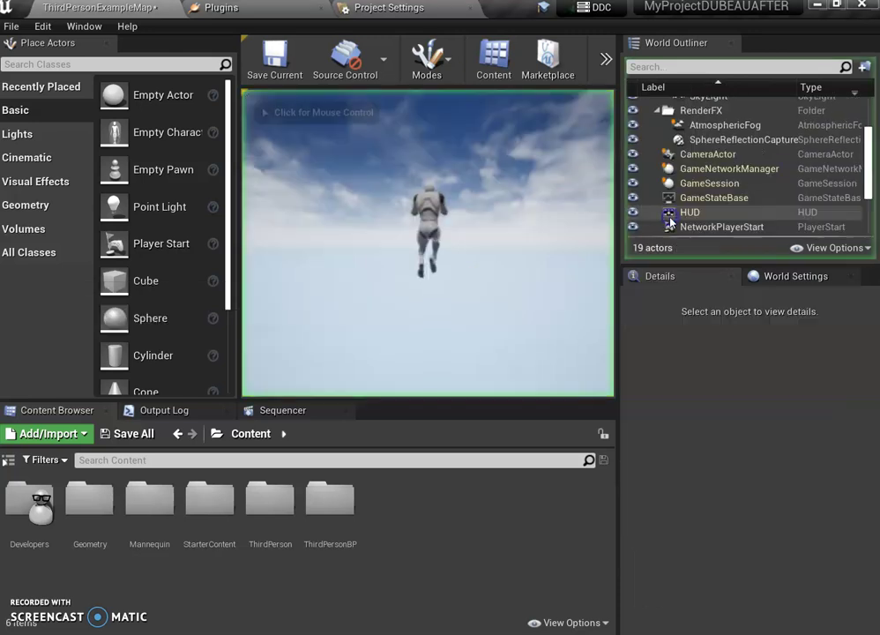
Stop the play session and return to editing the level.
key(Escape)
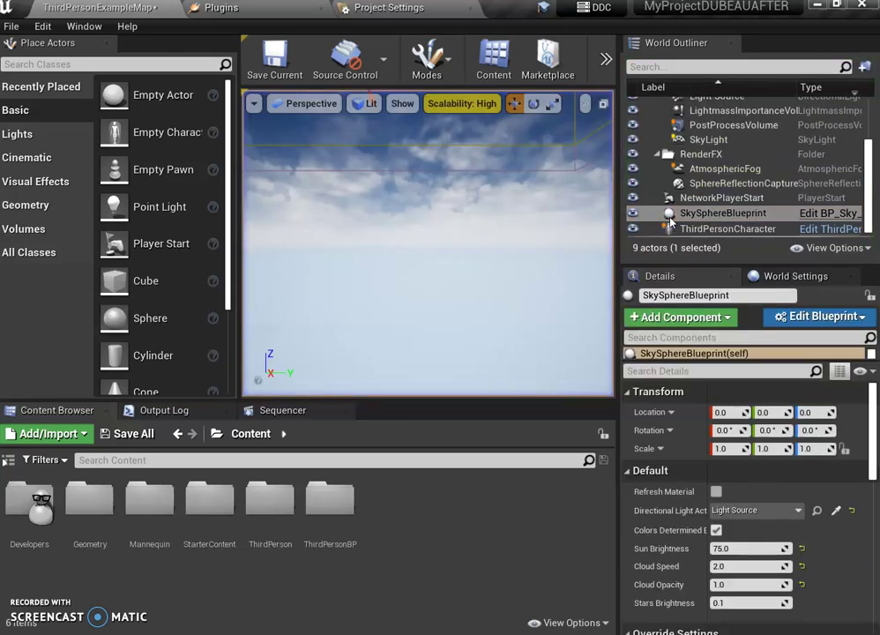
click(605, 59)
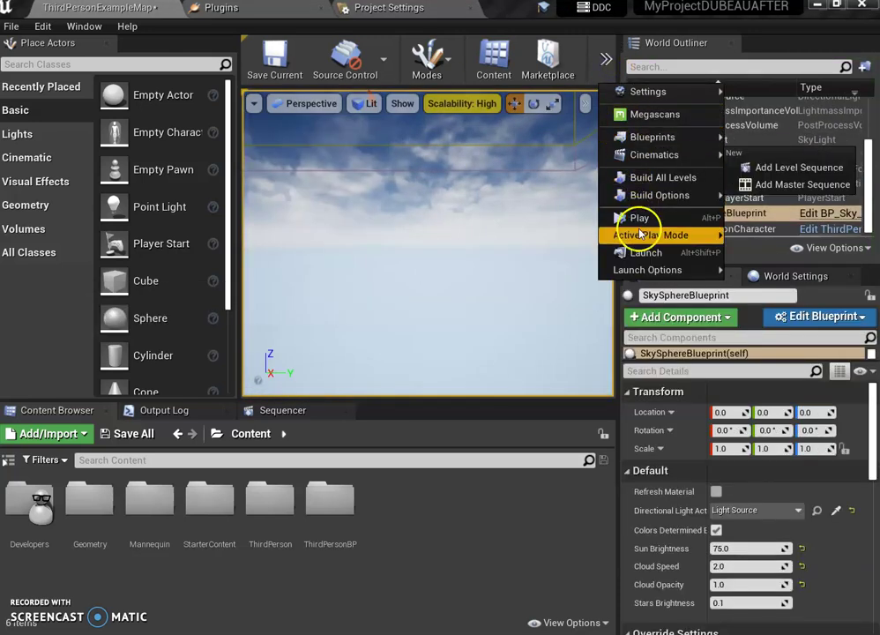
click(546, 204)
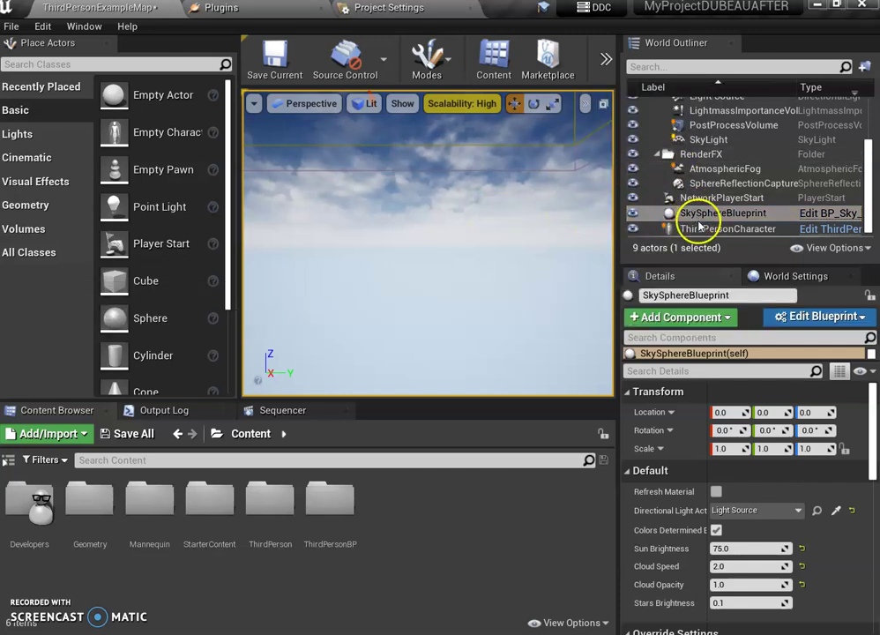
Focus the view on the ThirdPersonCharacter and look at the empty space around it.
scroll(715, 190, up, 2)
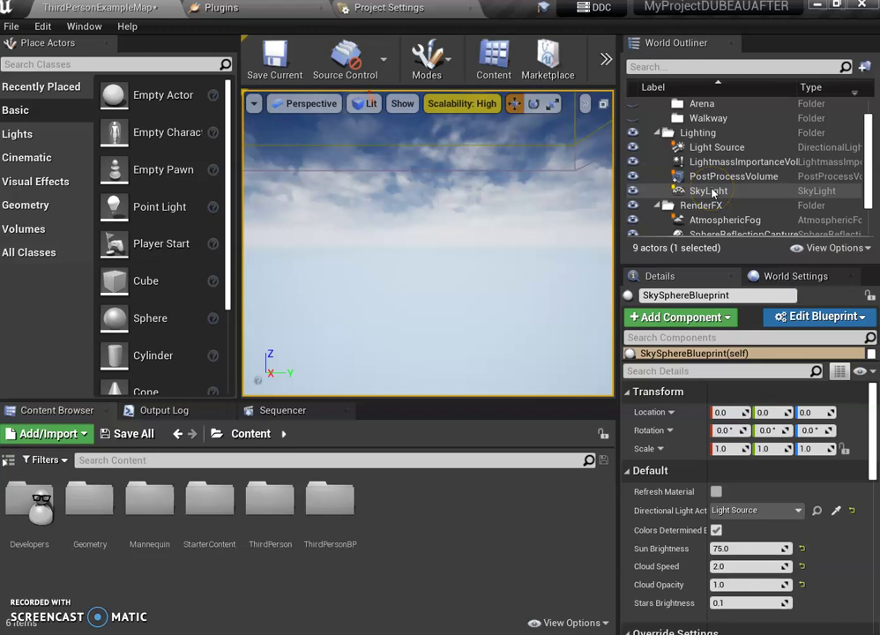
scroll(715, 191, down, 2)
click(703, 227)
double_click(704, 228)
right_drag(538, 203, 385, 297)
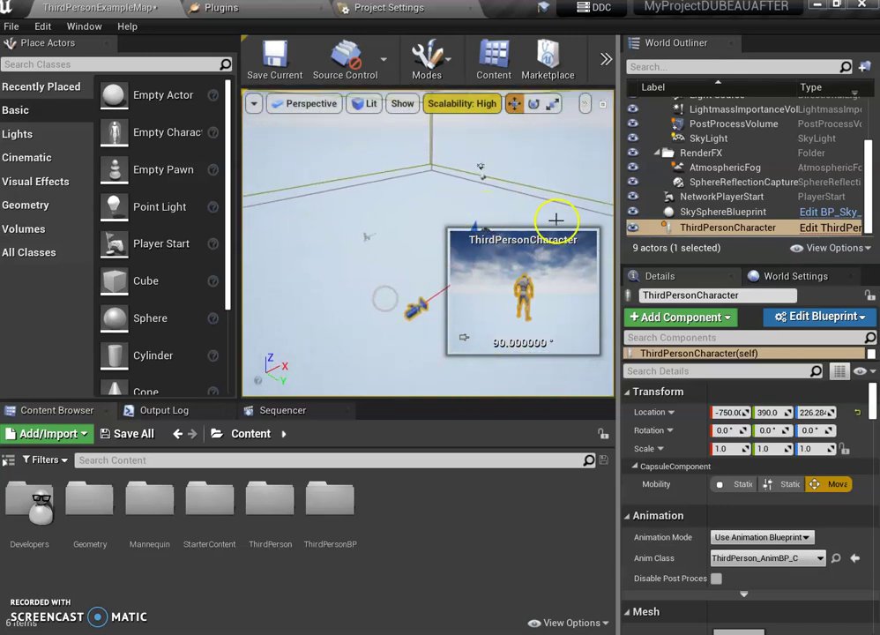
Create a new landscape with edit layers enabled, using 63x63 quad sections, 1x1 section per component and 8 × 8 components.
click(430, 66)
click(454, 125)
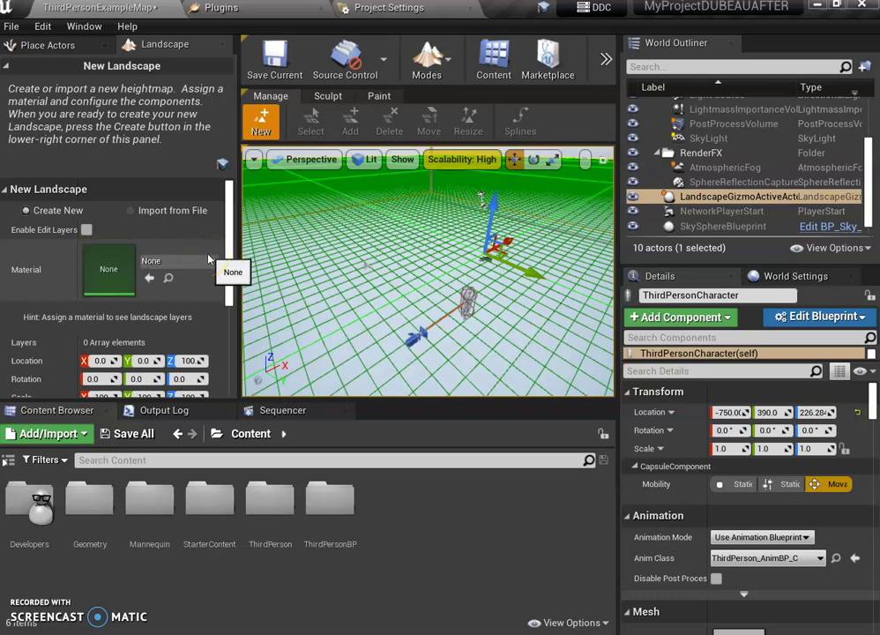
click(86, 230)
scroll(147, 275, down, 5)
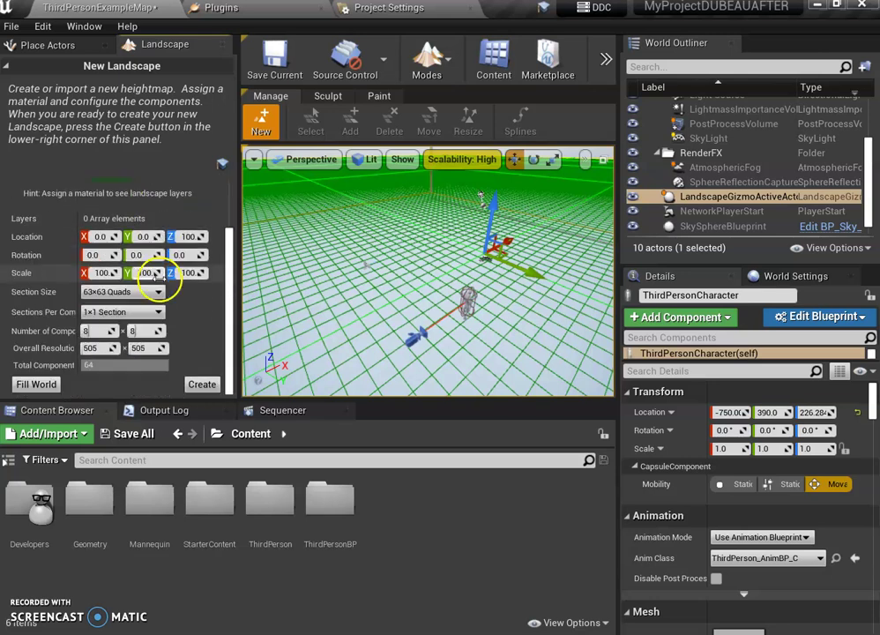
click(203, 384)
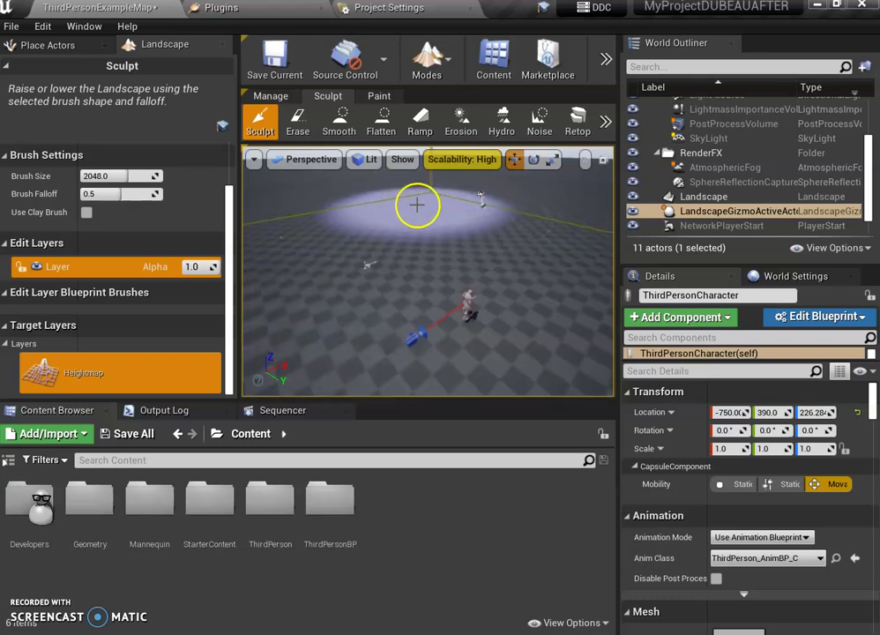
Try raising the terrain with the Sculpt brush at size 2048, and undo the stroke.
drag(407, 212, 405, 210)
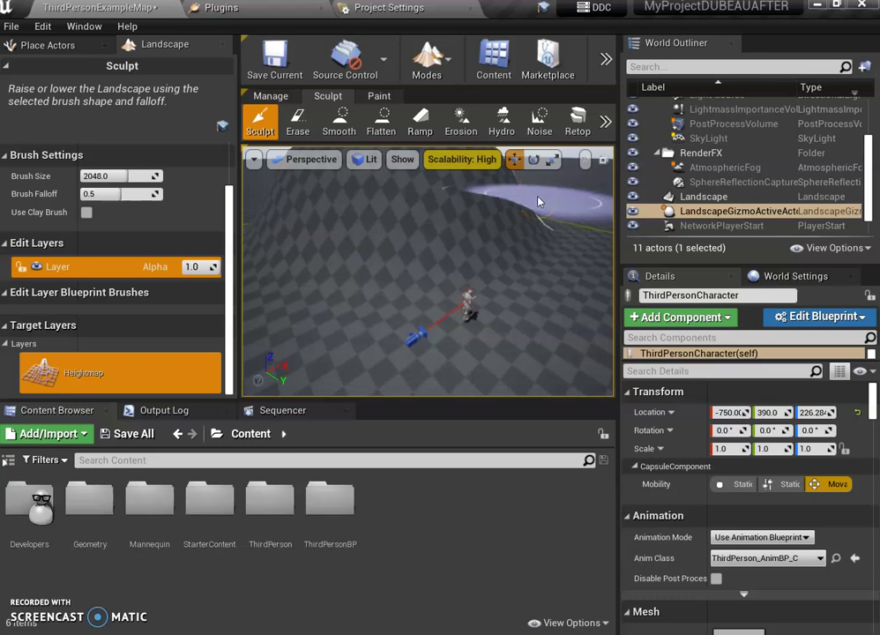
key(ctrl+z)
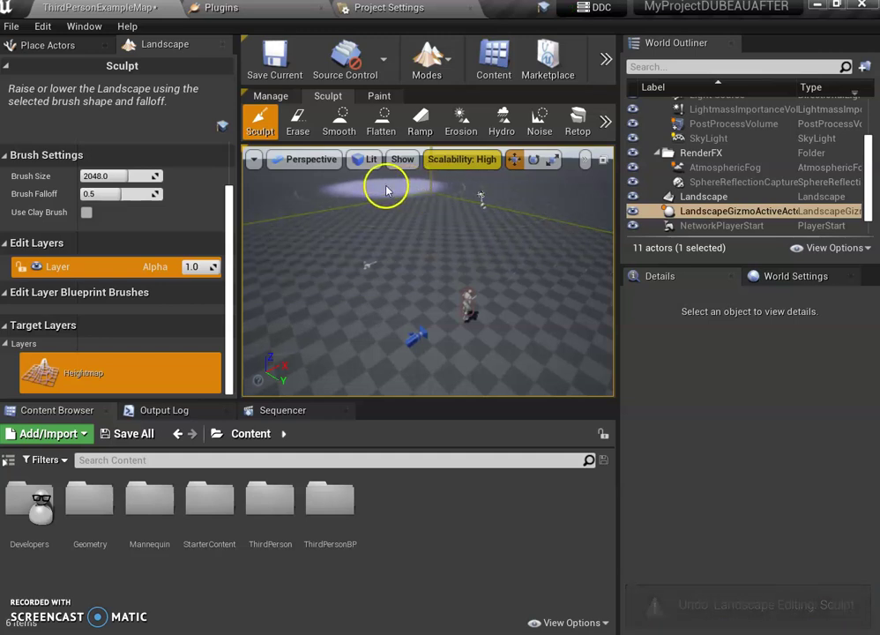
Leave Landscape mode and look over the flat terrain around the character.
click(223, 45)
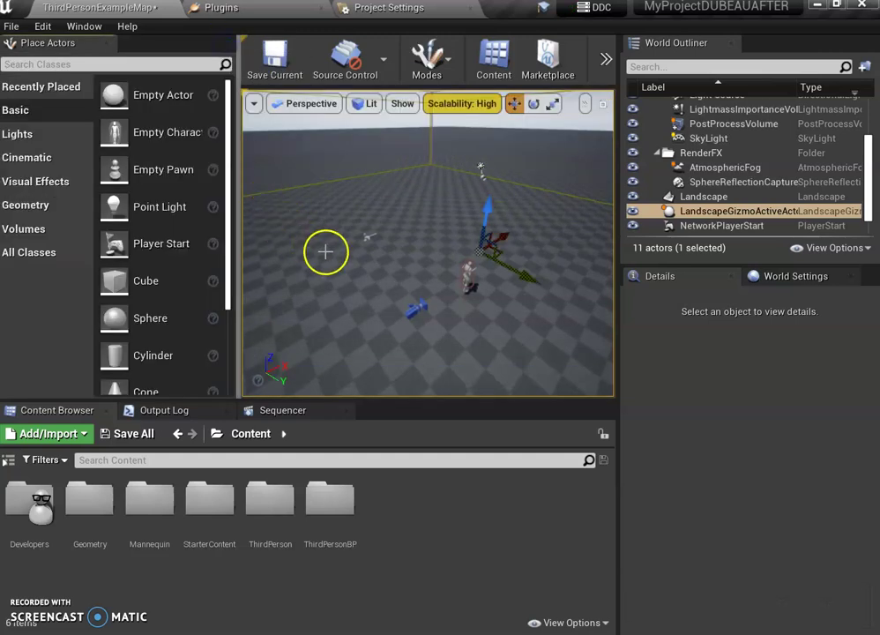
mouse_move(435, 205)
right_down()
mouse_move(176, 184)
mouse_move(190, 256)
mouse_move(263, 173)
mouse_move(607, 208)
mouse_move(491, 186)
right_up()
mouse_move(417, 187)
right_down()
mouse_move(447, 194)
mouse_move(406, 147)
mouse_move(555, 176)
mouse_move(709, 175)
mouse_move(645, 180)
right_up()
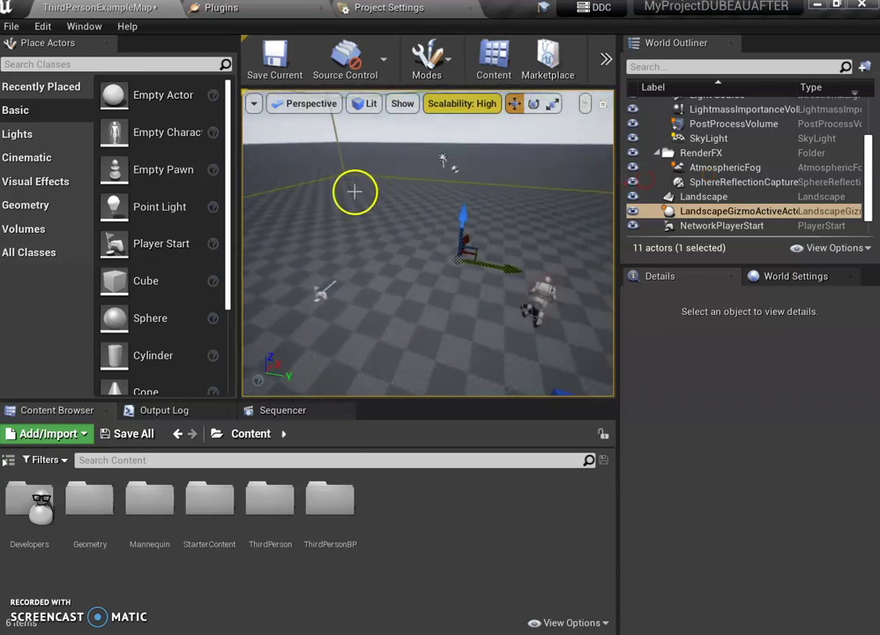
Create a new folder named castle in the Content folder.
right_click(403, 509)
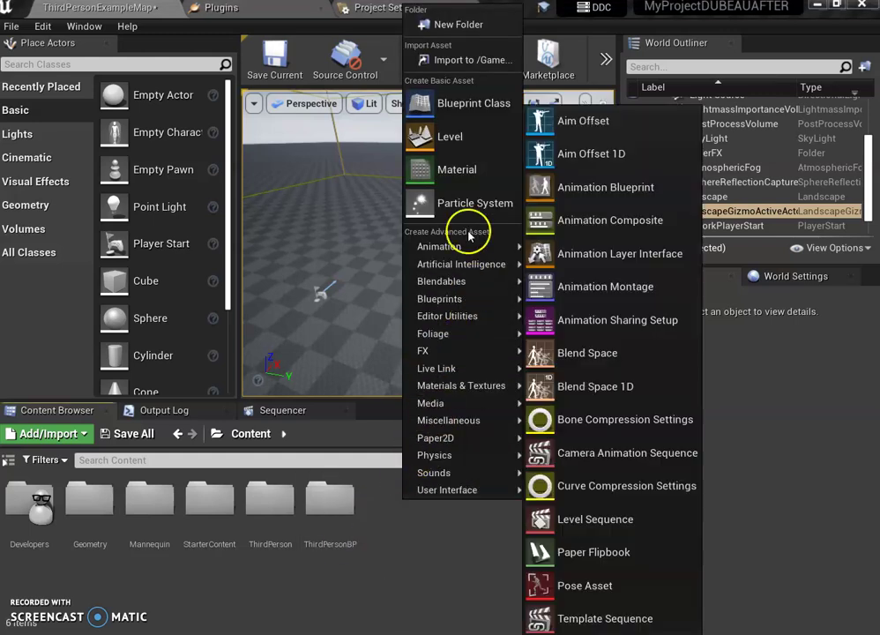
click(415, 526)
right_click(440, 502)
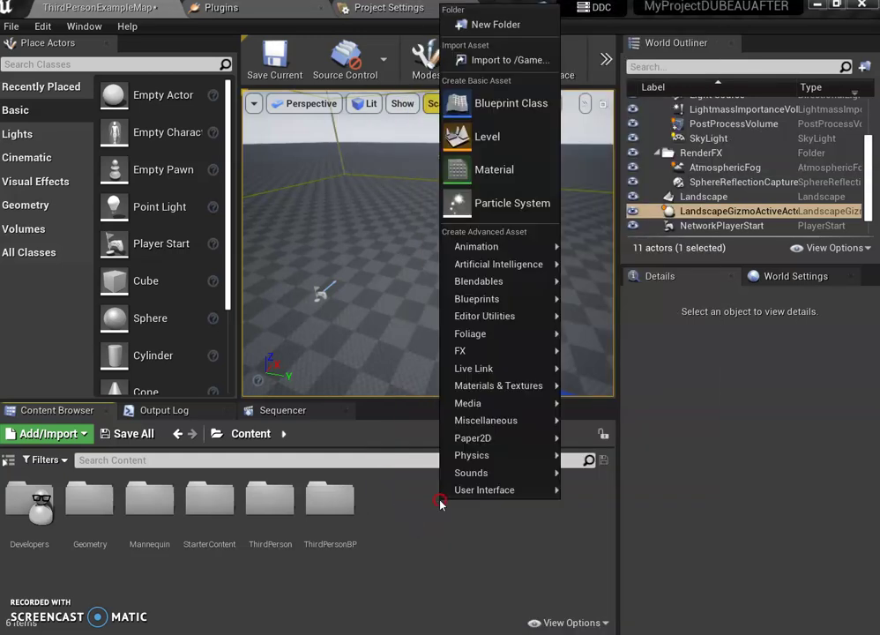
click(510, 22)
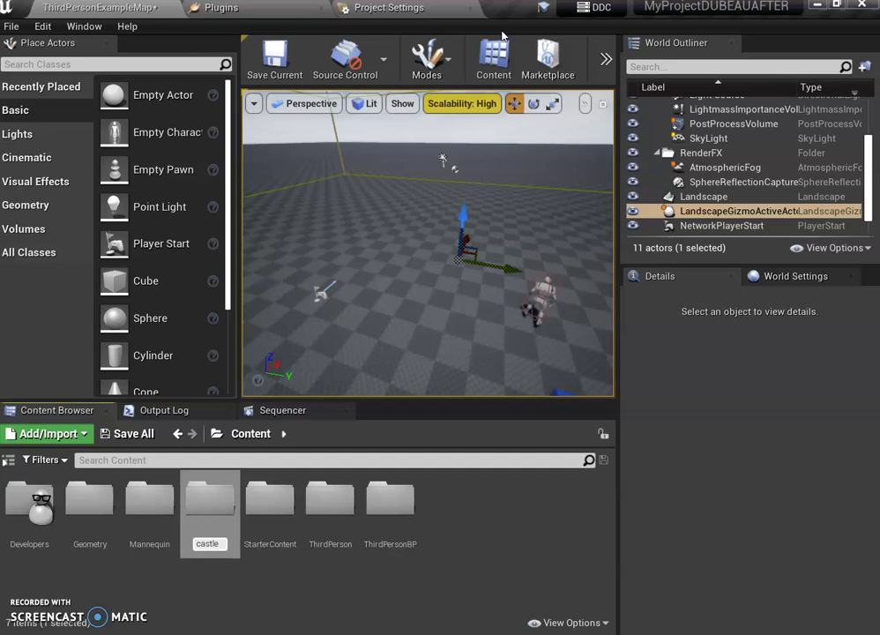
click(488, 339)
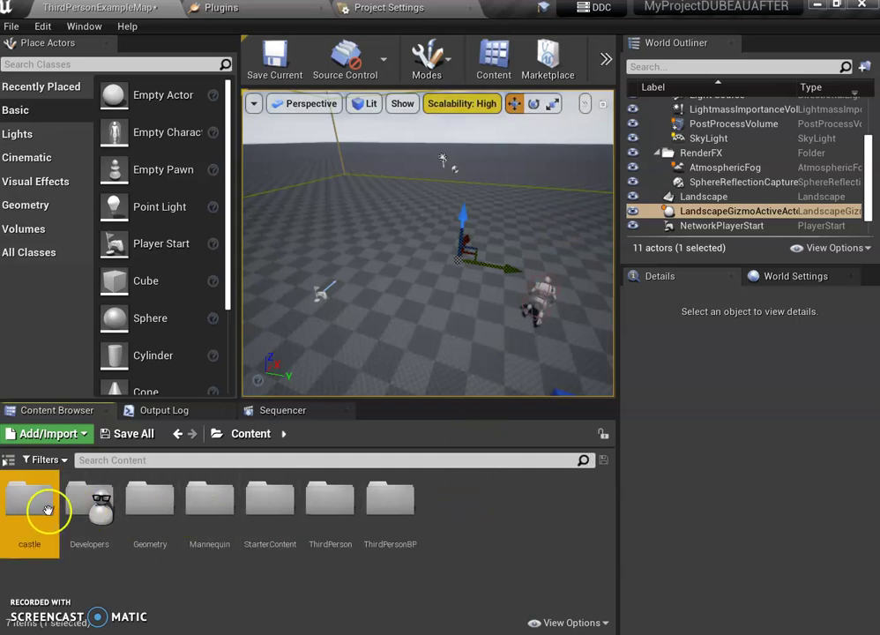
Set the castle folder's color to purple.
right_click(47, 510)
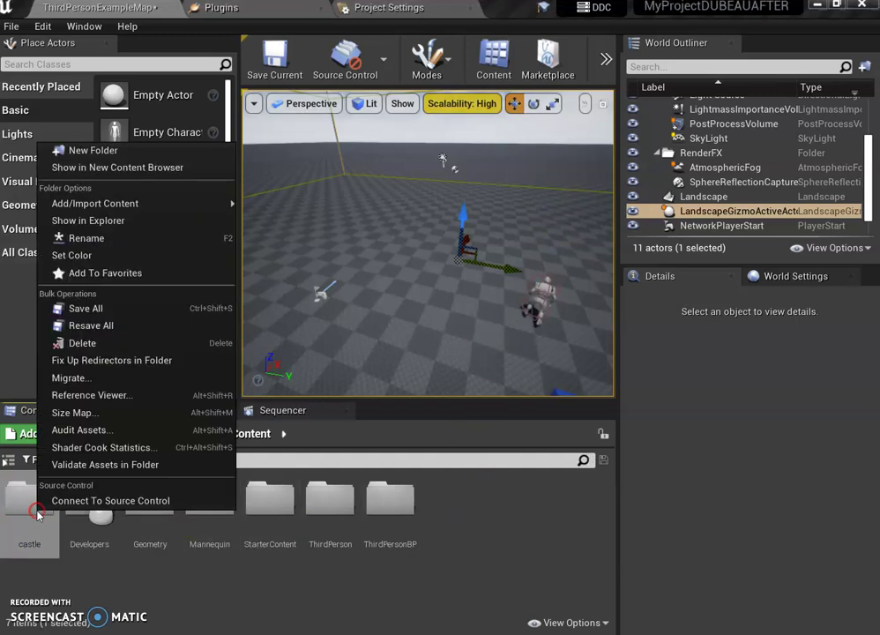
click(152, 255)
click(240, 304)
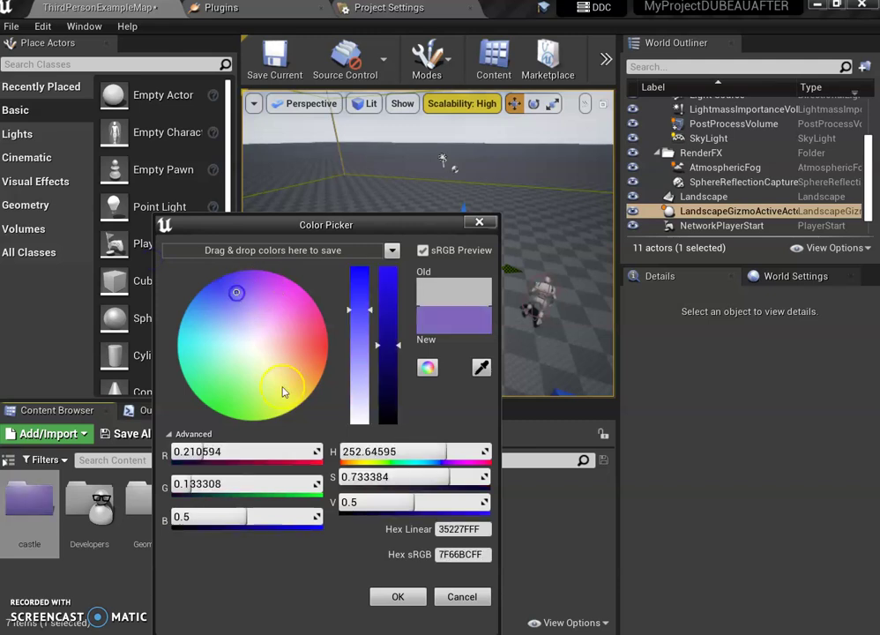
click(398, 596)
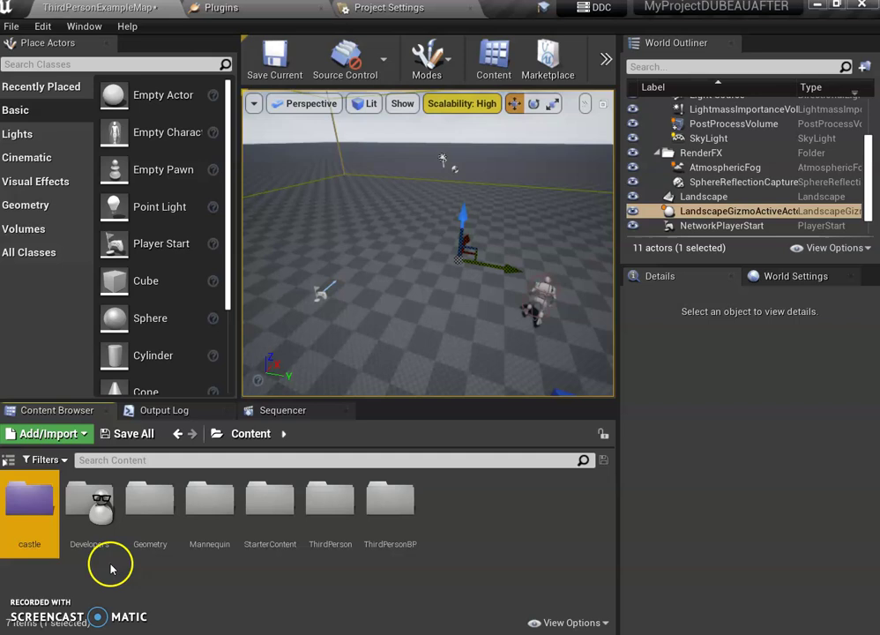
Open the castle folder, and switch to Asset Forge to view the castle model from outside.
double_click(38, 520)
right_click(271, 529)
click(221, 535)
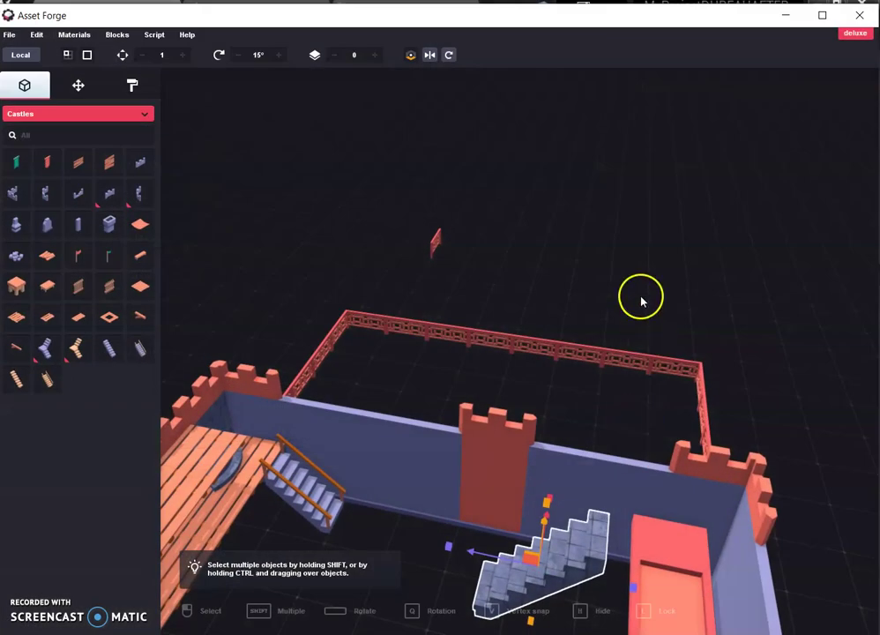
right_drag(641, 300, 797, 460)
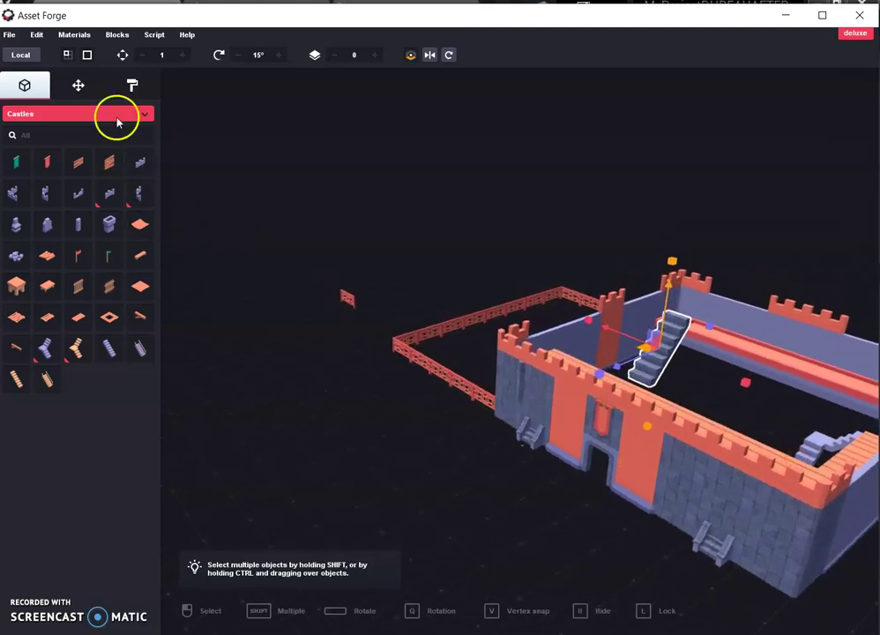
Try painting sections of the castle's front wall with the light red material, and undo the paint.
click(132, 88)
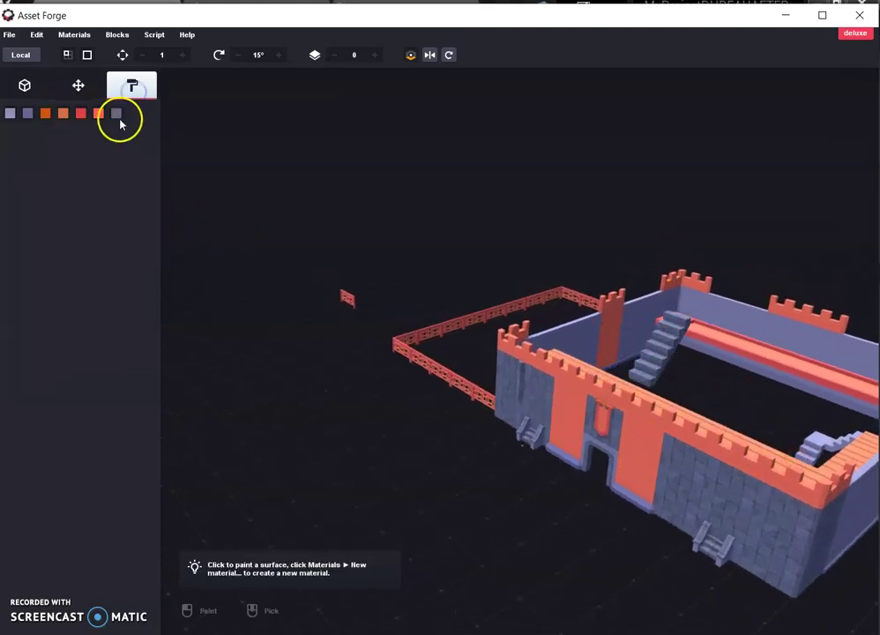
click(28, 113)
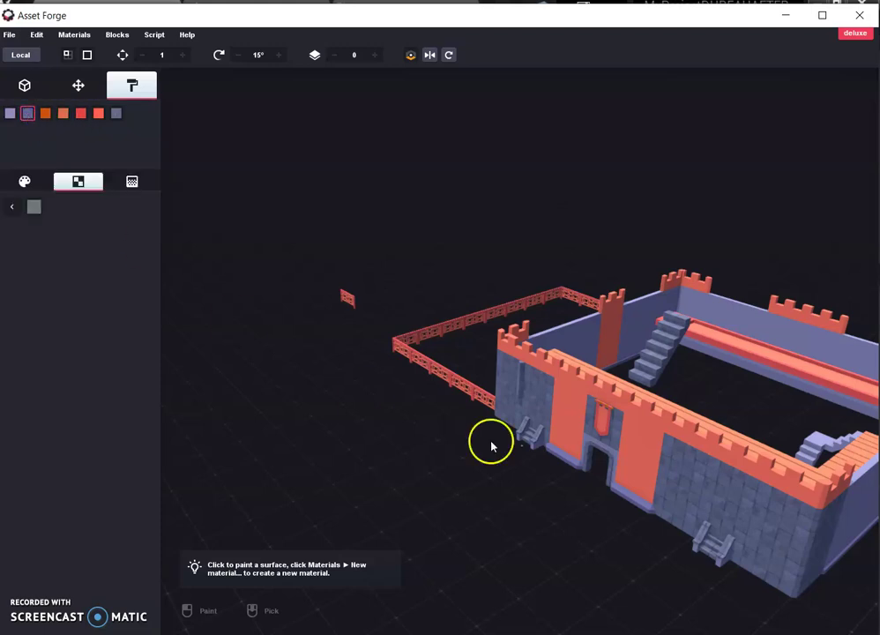
click(32, 210)
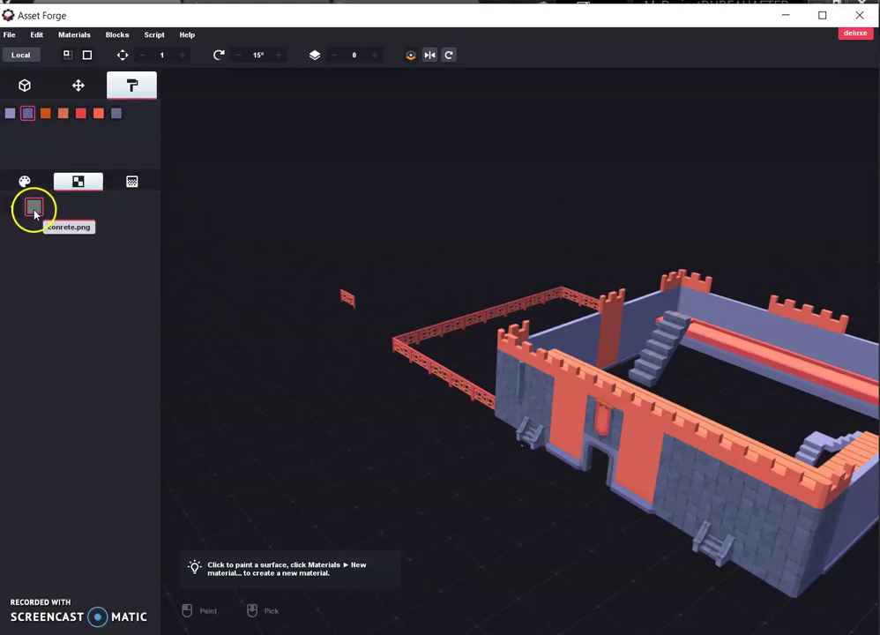
click(696, 471)
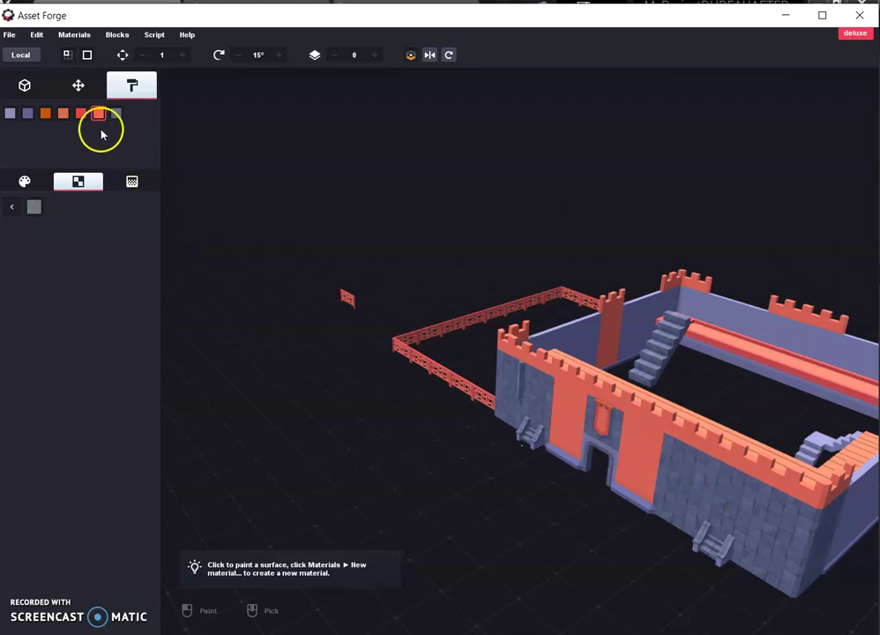
click(720, 479)
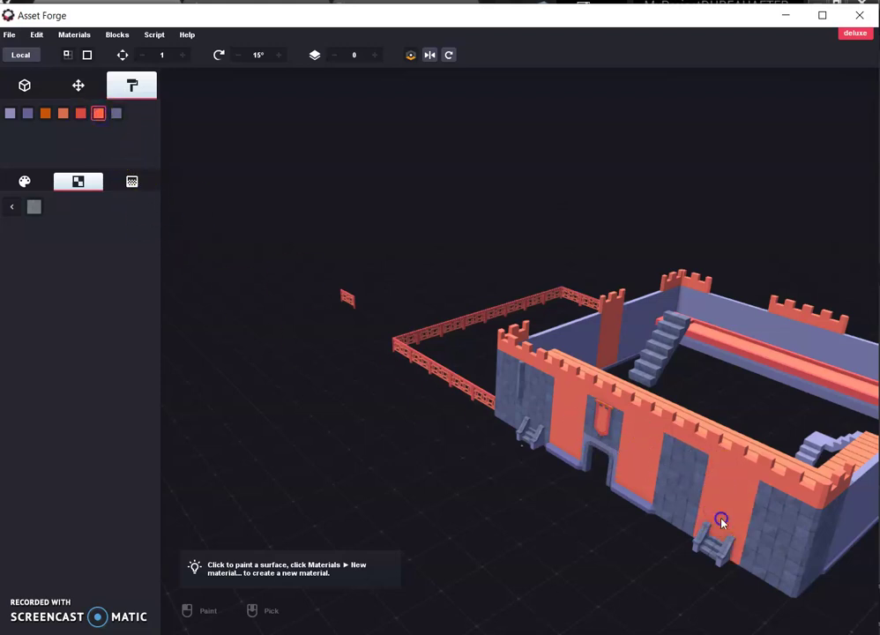
key(ctrl+z)
key(ctrl+z)
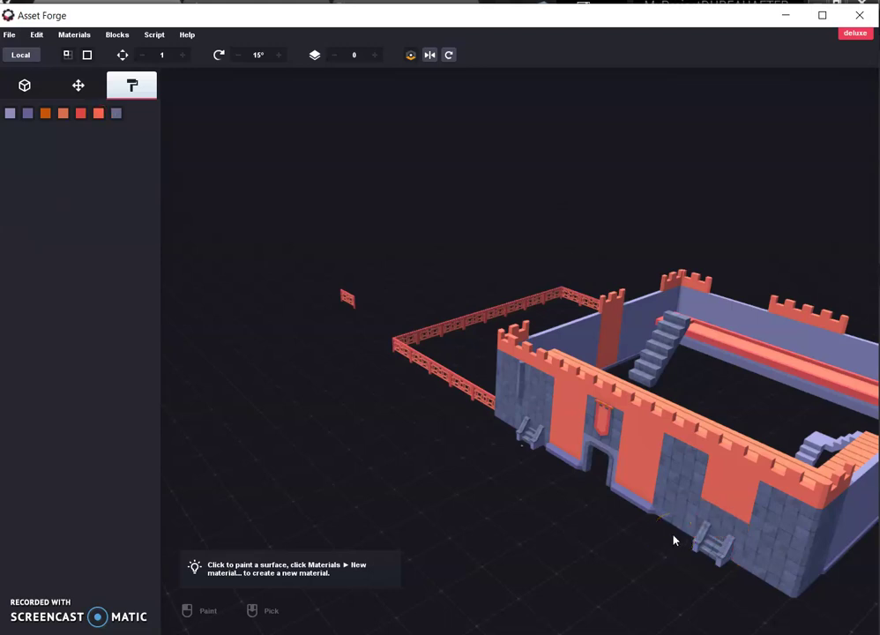
Save the castle model file.
mouse_move(617, 348)
middle_down()
mouse_move(656, 348)
mouse_move(632, 355)
middle_up()
right_drag(632, 354, 626, 356)
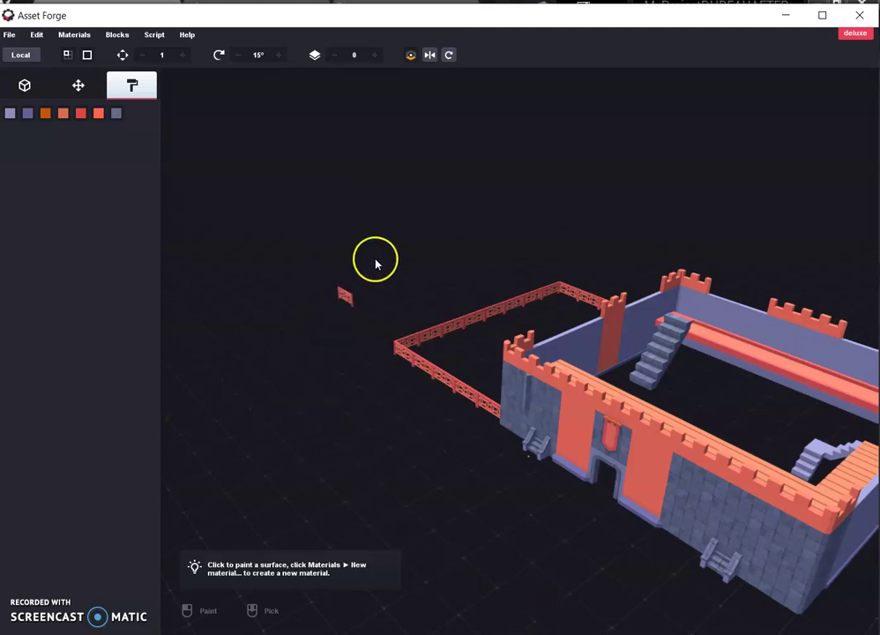
click(7, 33)
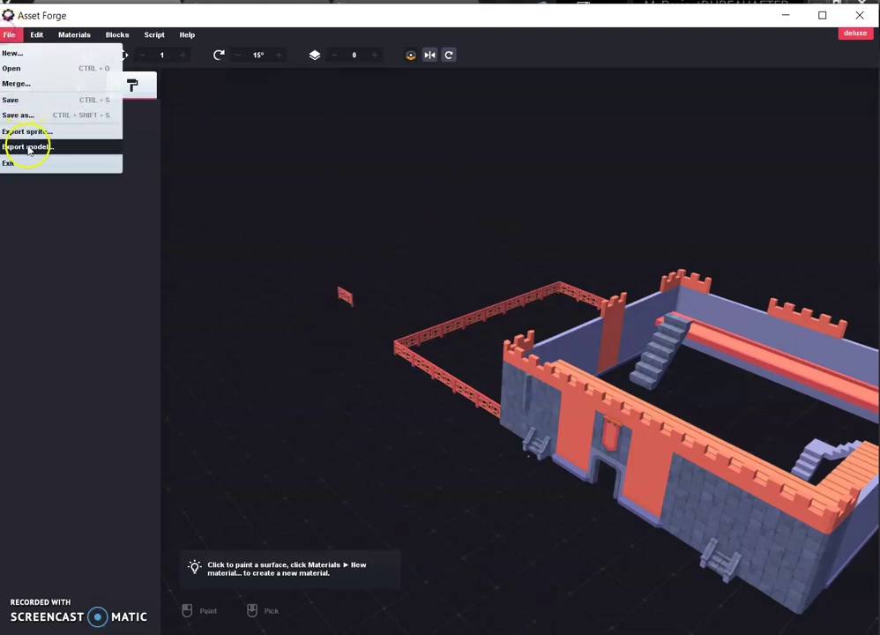
click(27, 100)
Open the model export settings and choose FBX as the format.
click(9, 34)
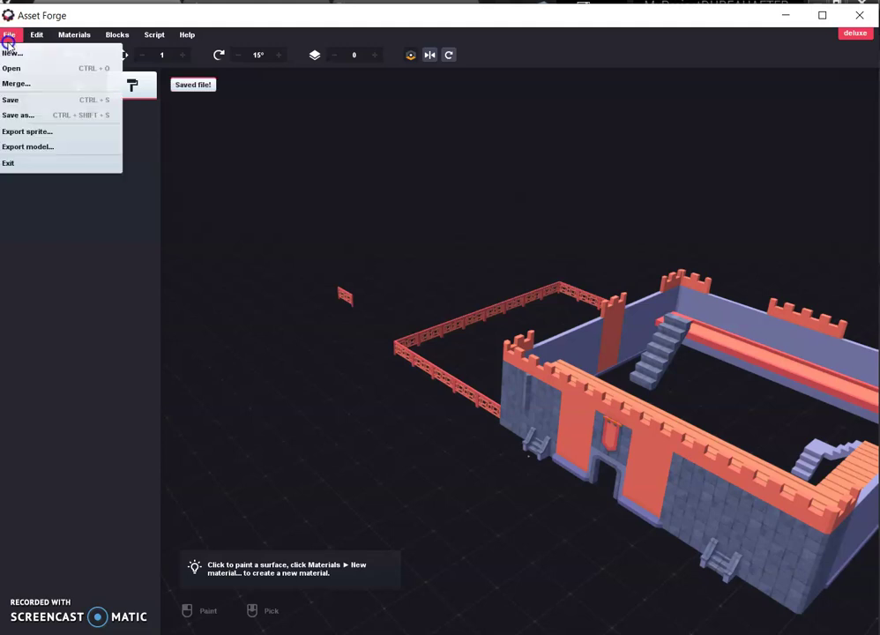
click(28, 149)
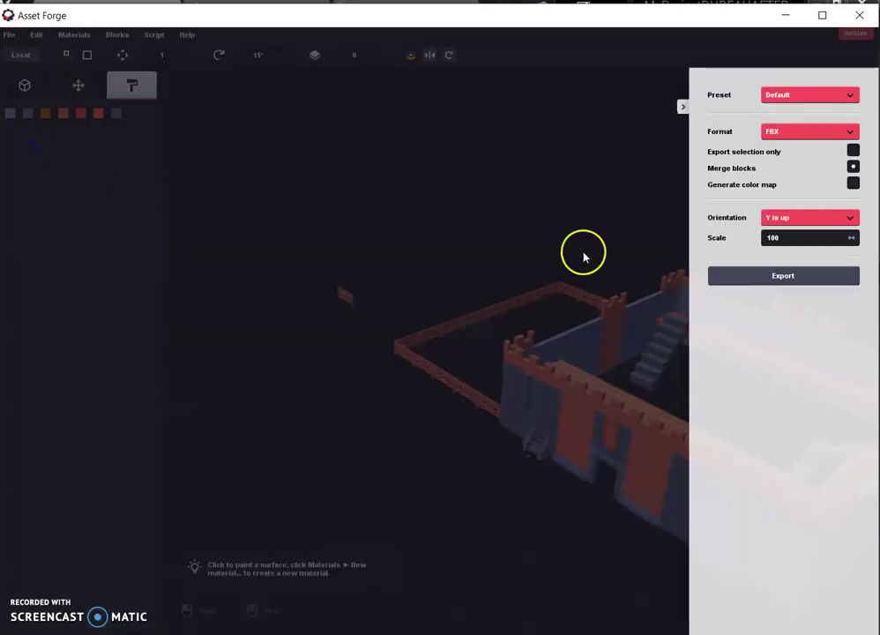
click(808, 134)
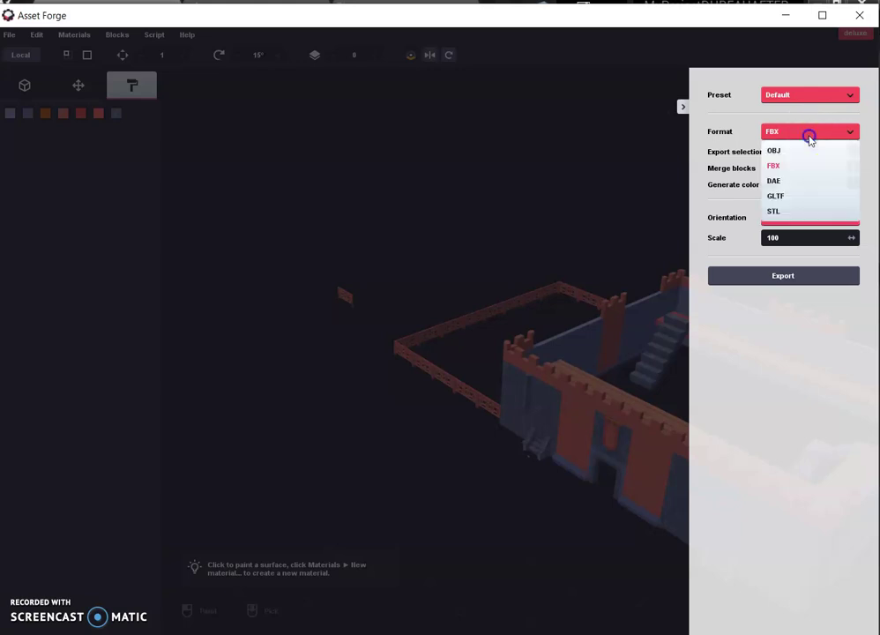
click(787, 165)
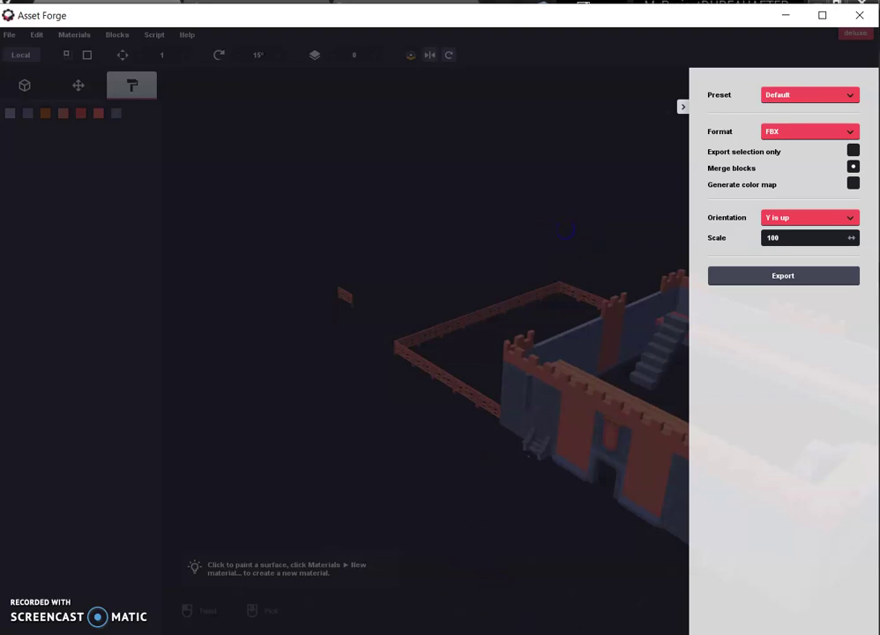
Switch to the Unreal editor and choose DUBEAUCASTLE.fbx on New Volume (D:) for import into the castle folder.
key(alt+Tab)
right_click(253, 514)
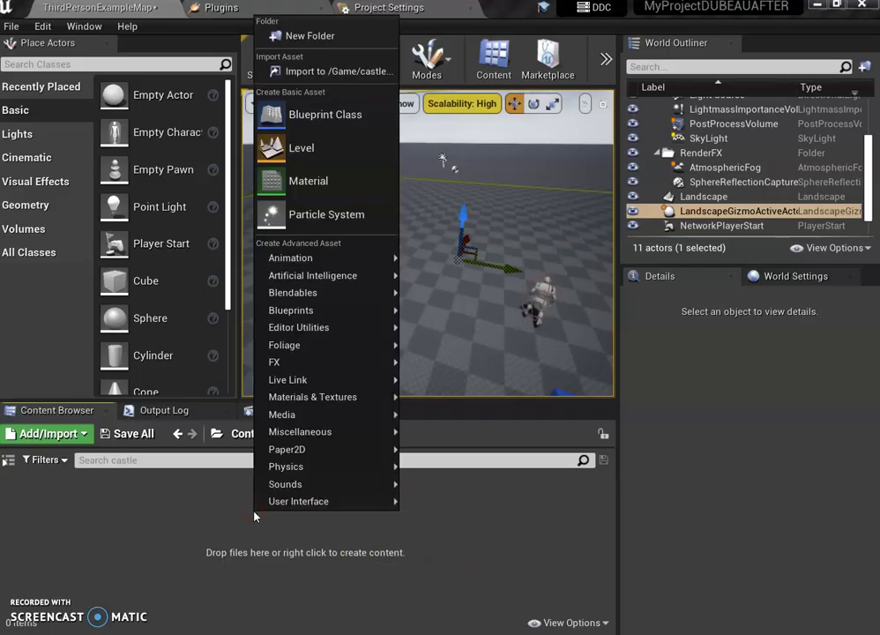
mouse_move(289, 249)
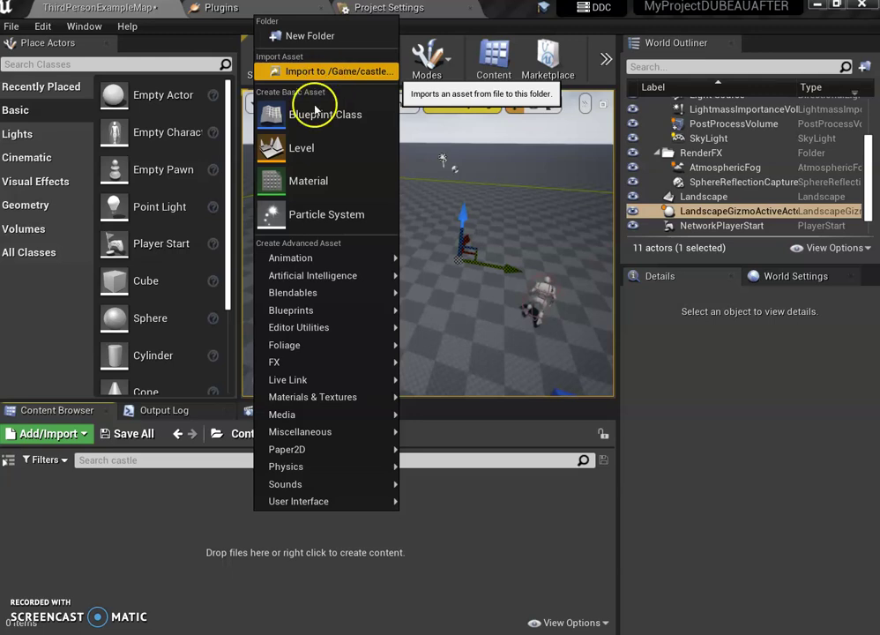
right_click(199, 515)
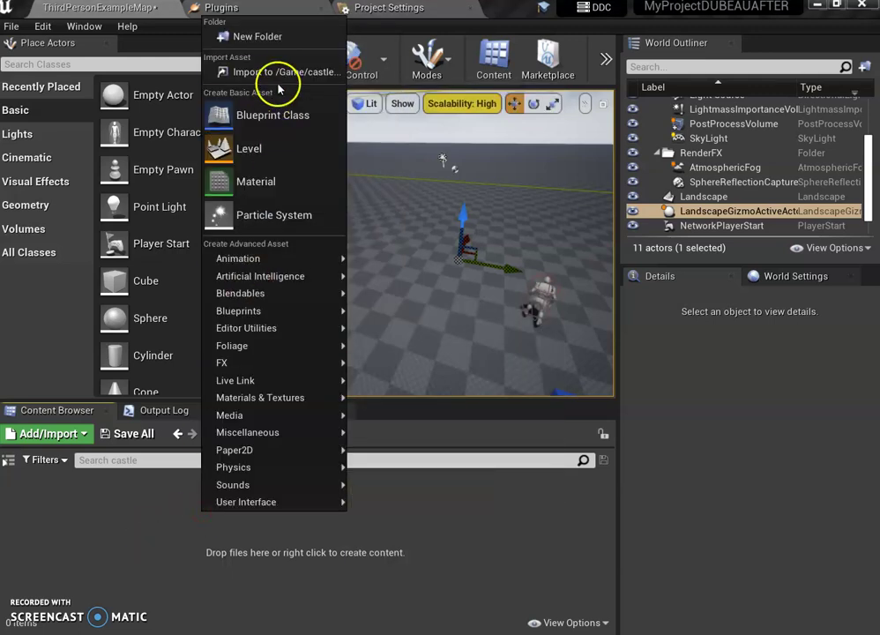
click(282, 77)
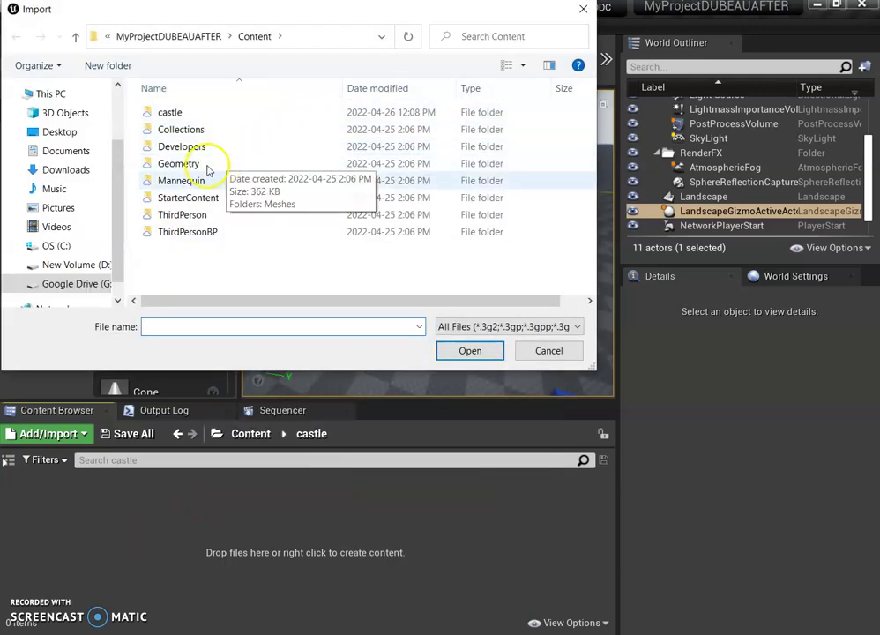
click(91, 265)
scroll(221, 238, down, 8)
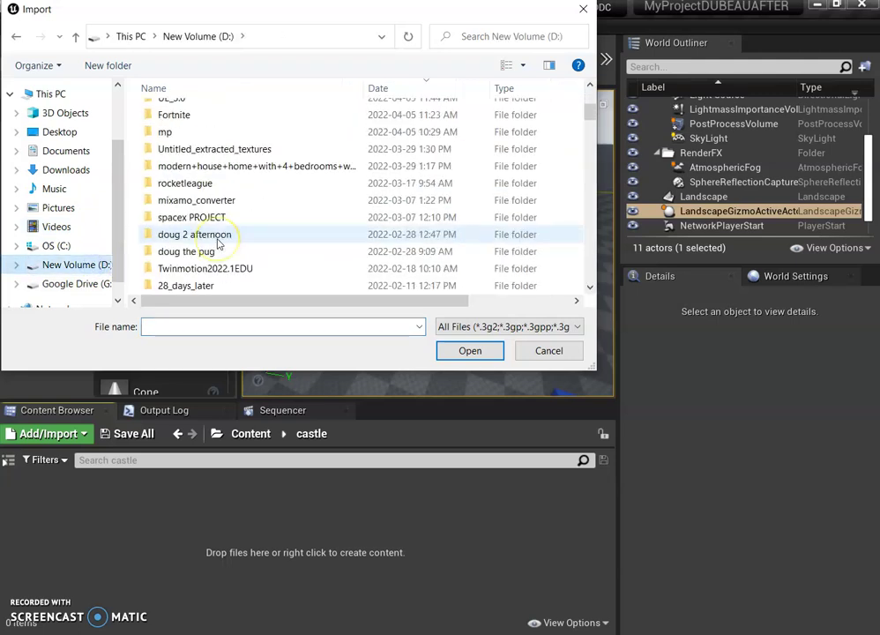
scroll(220, 221, down, 7)
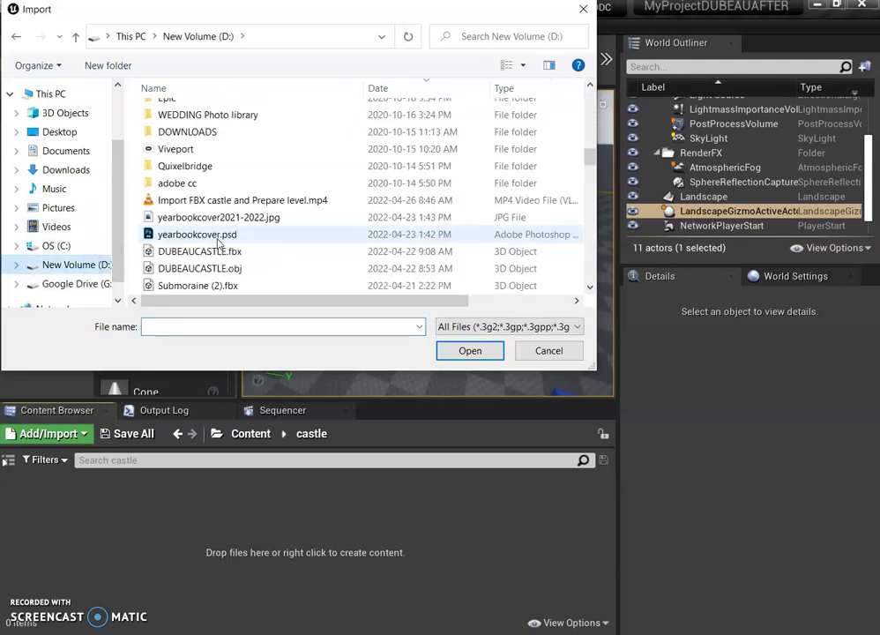
double_click(190, 150)
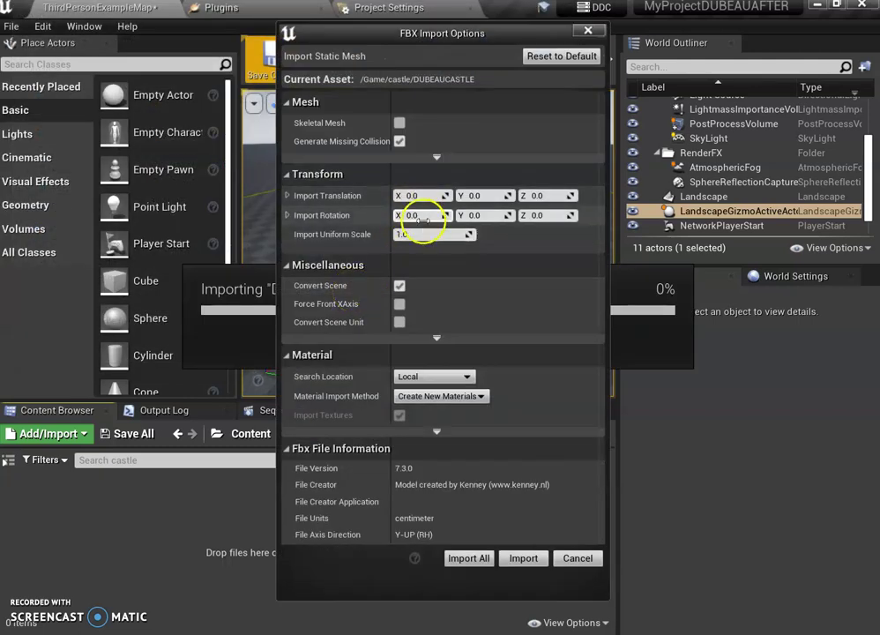
Set the import uniform scale to 10, import all of the castle FBX, and dismiss the message log.
click(415, 235)
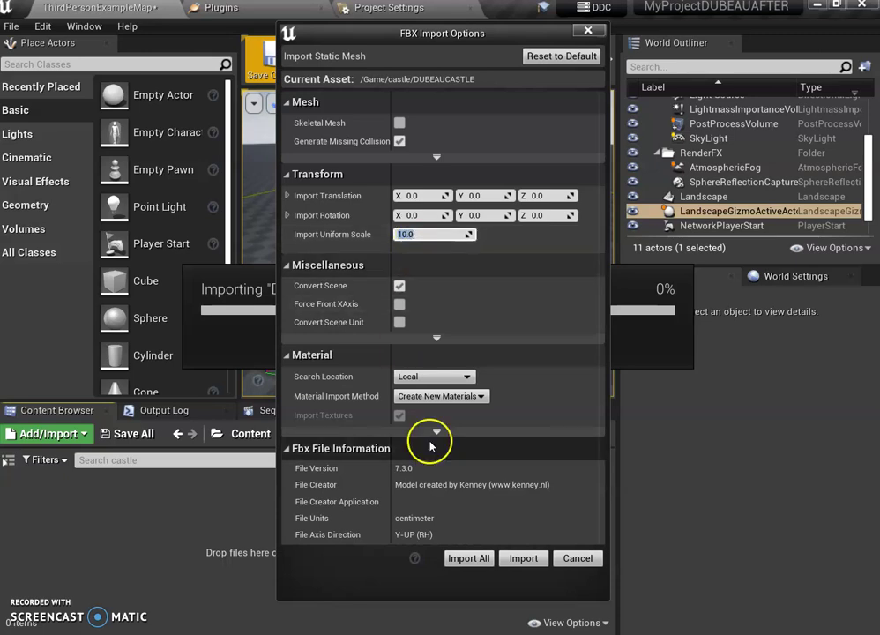
click(463, 558)
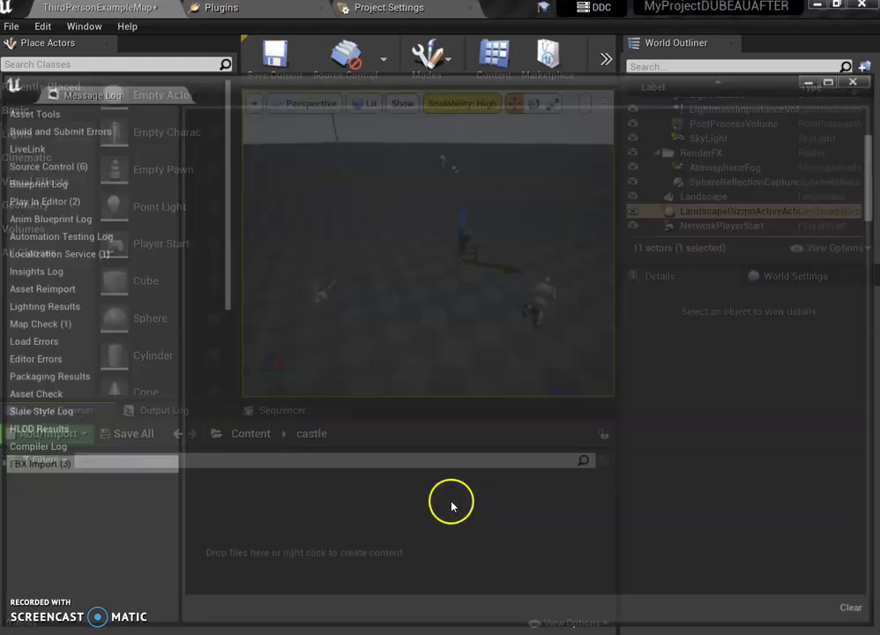
click(857, 81)
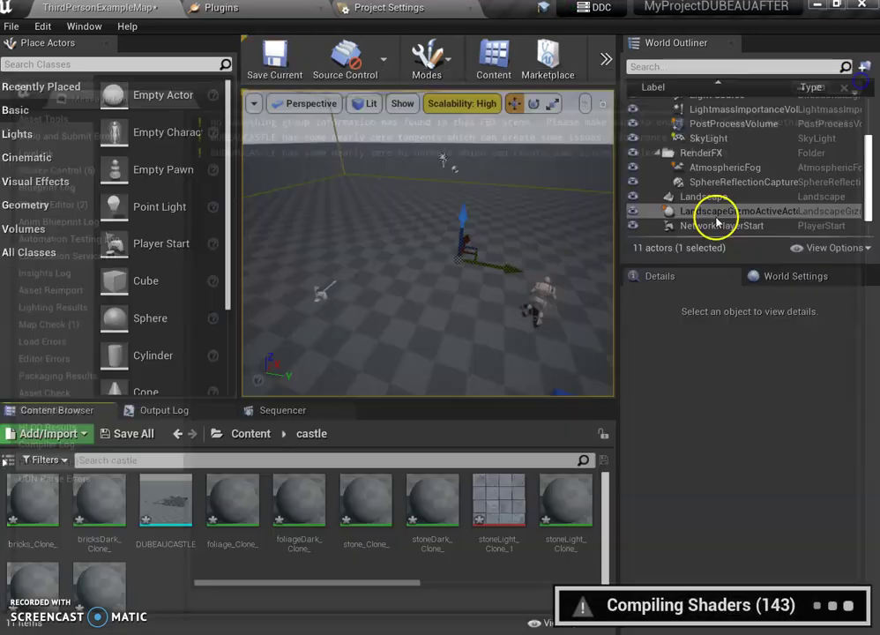
Place the imported DUBEAUCASTLE mesh on the landscape, away from the player start.
drag(554, 385, 511, 381)
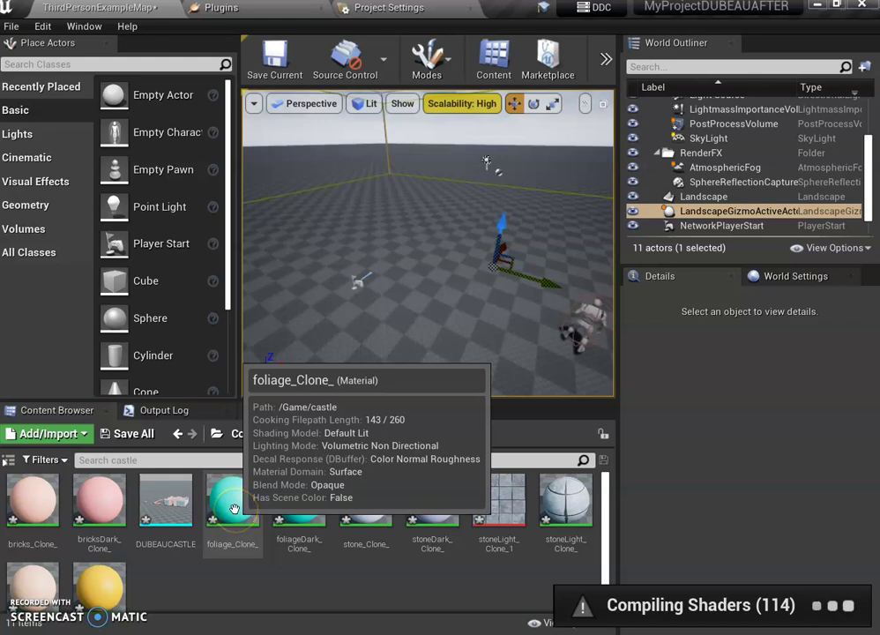
click(176, 505)
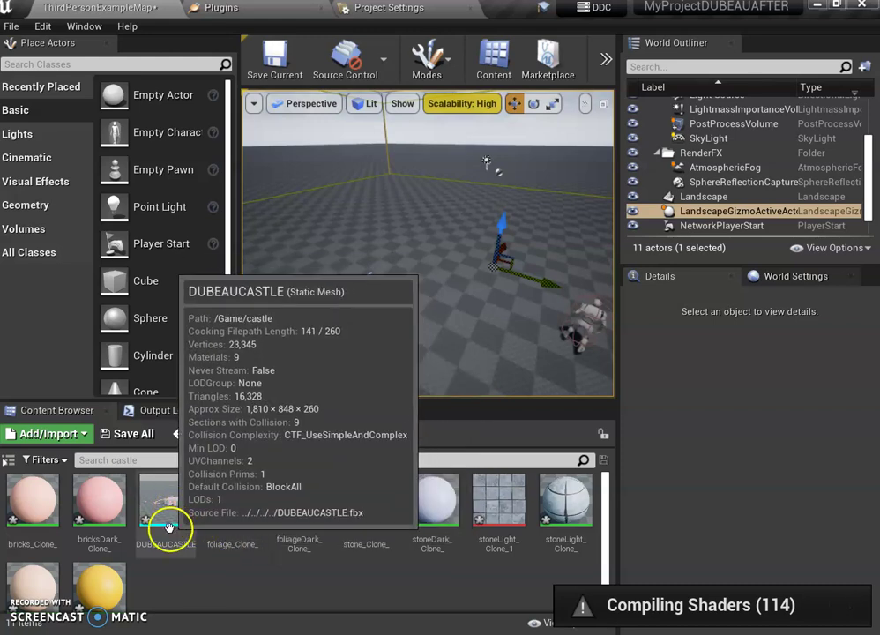
drag(186, 499, 361, 229)
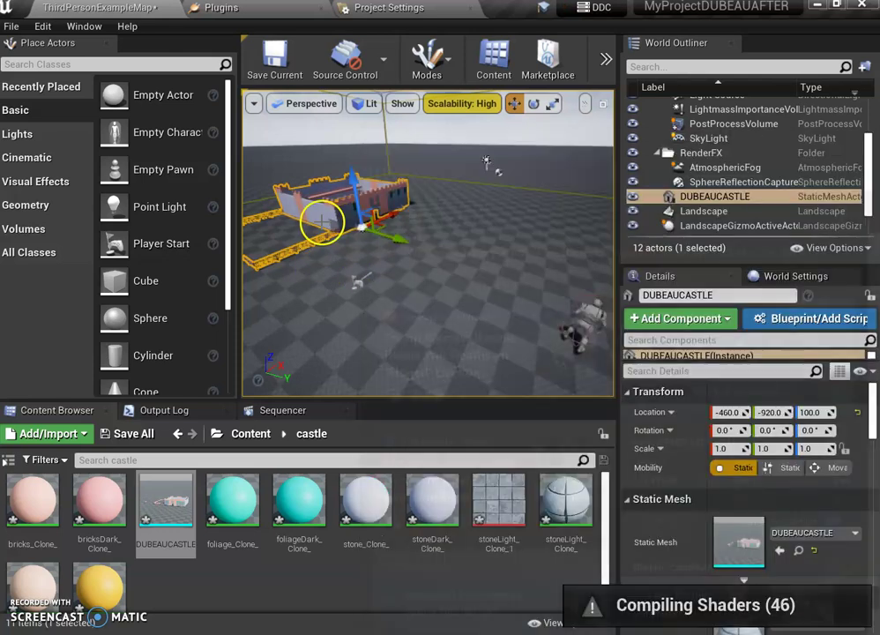
Delete all the imported castle assets, including the mesh, materials and texture, from the castle folder.
click(161, 588)
click(112, 592)
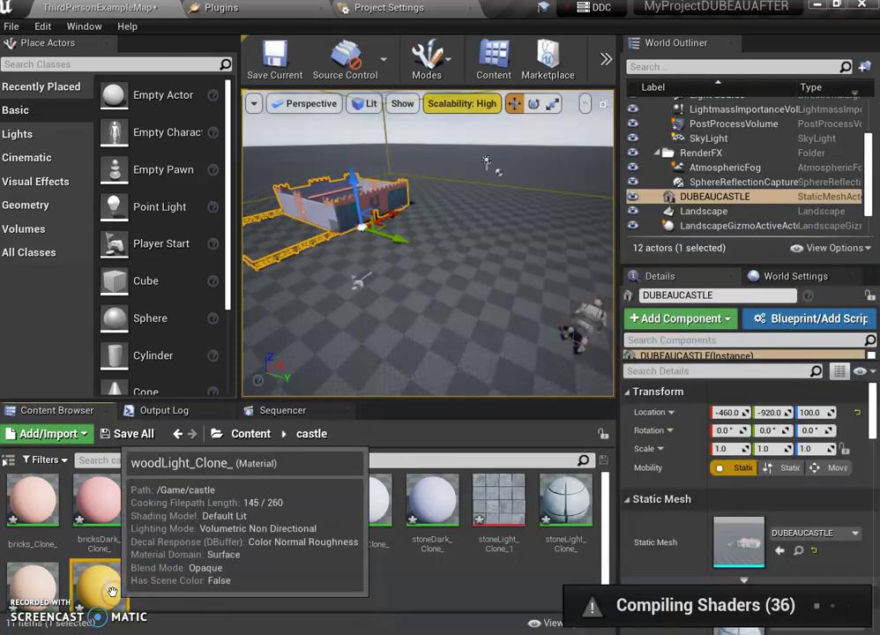
shift+click(37, 522)
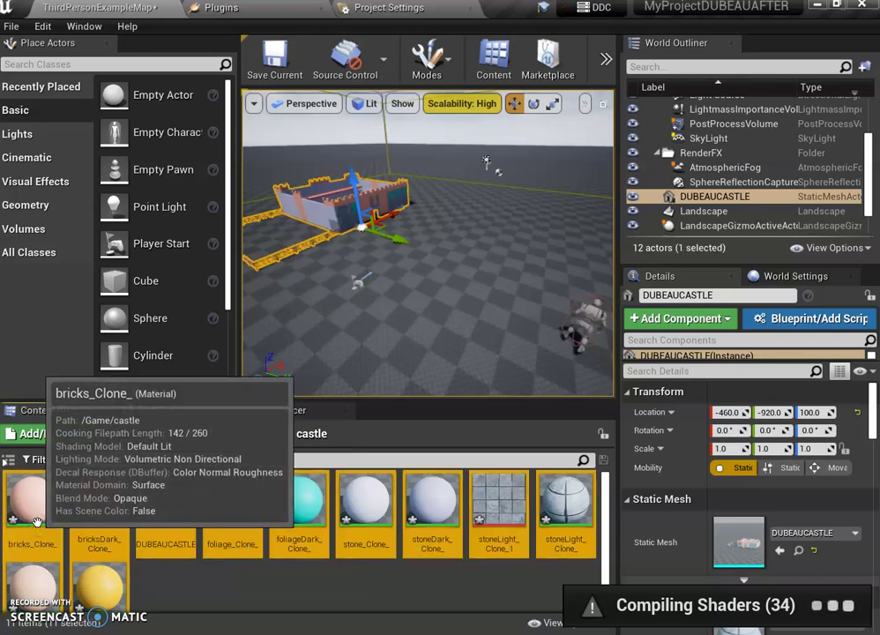
key(Delete)
click(351, 573)
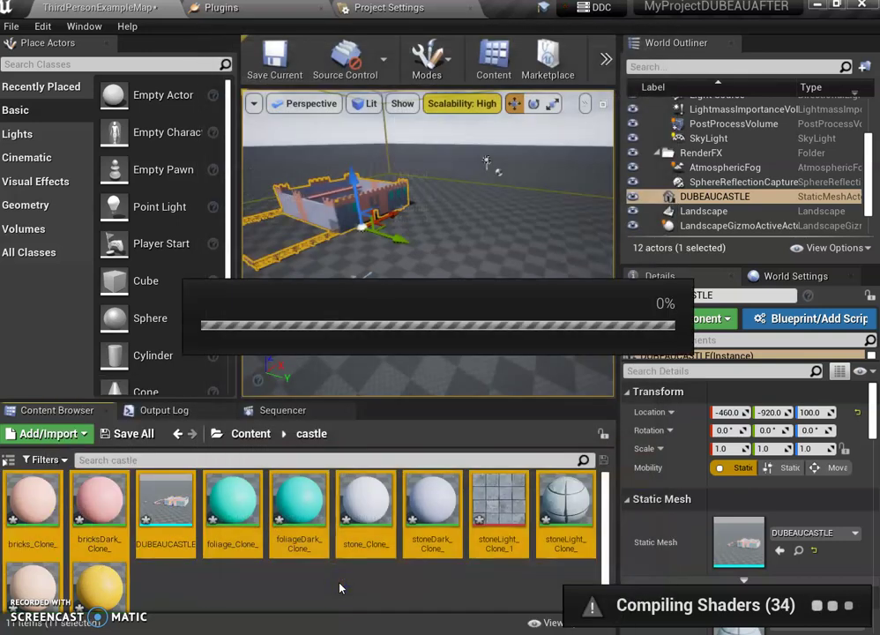
Import all of DUBEAUCASTLE.fbx into the castle folder again with a uniform scale of 100, and dismiss the message log.
right_click(289, 508)
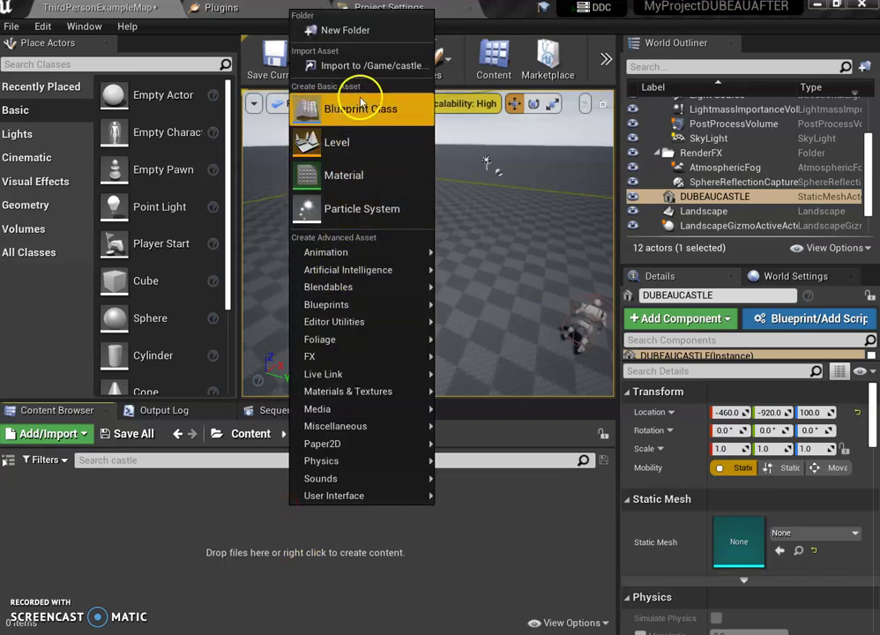
click(371, 65)
scroll(291, 273, down, 3)
scroll(291, 279, down, 15)
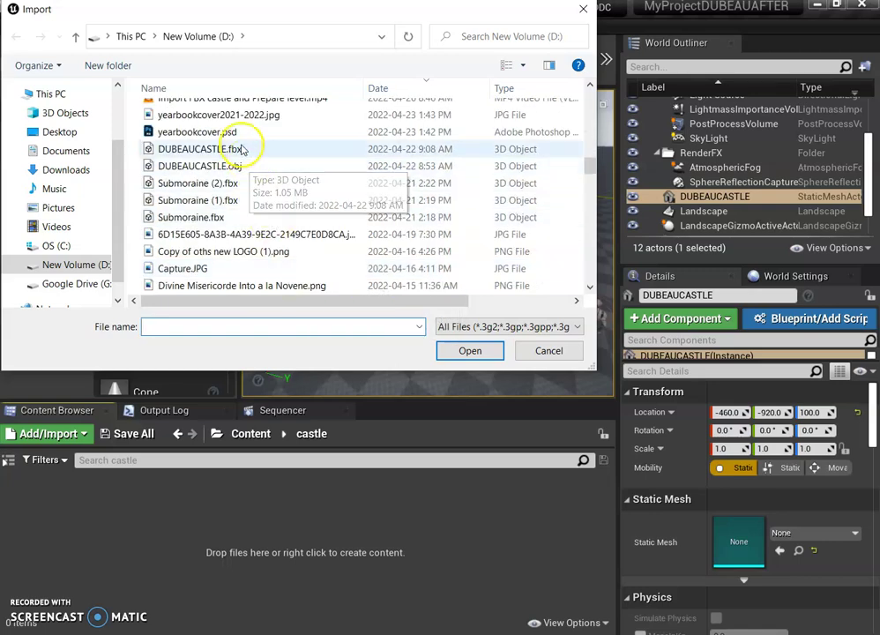
double_click(236, 149)
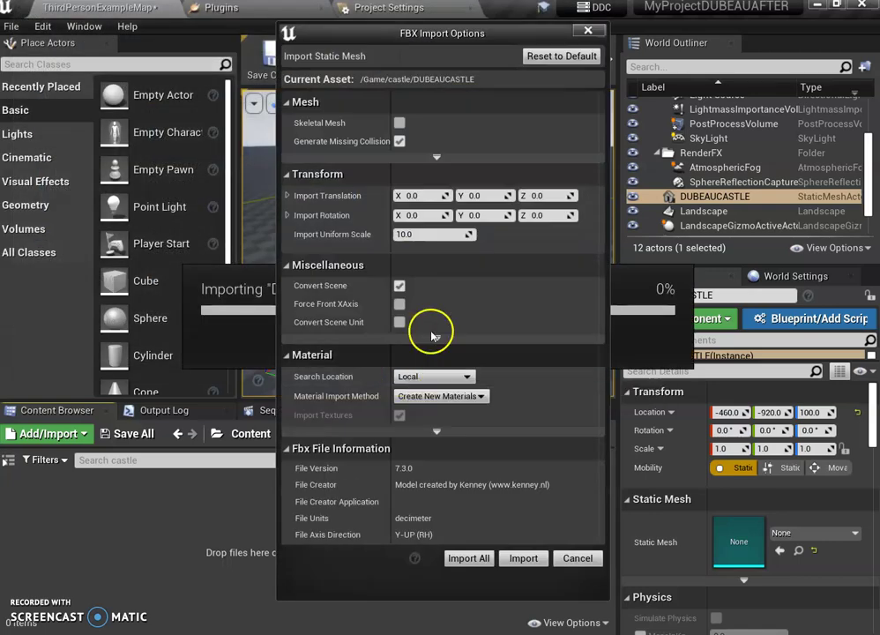
click(415, 236)
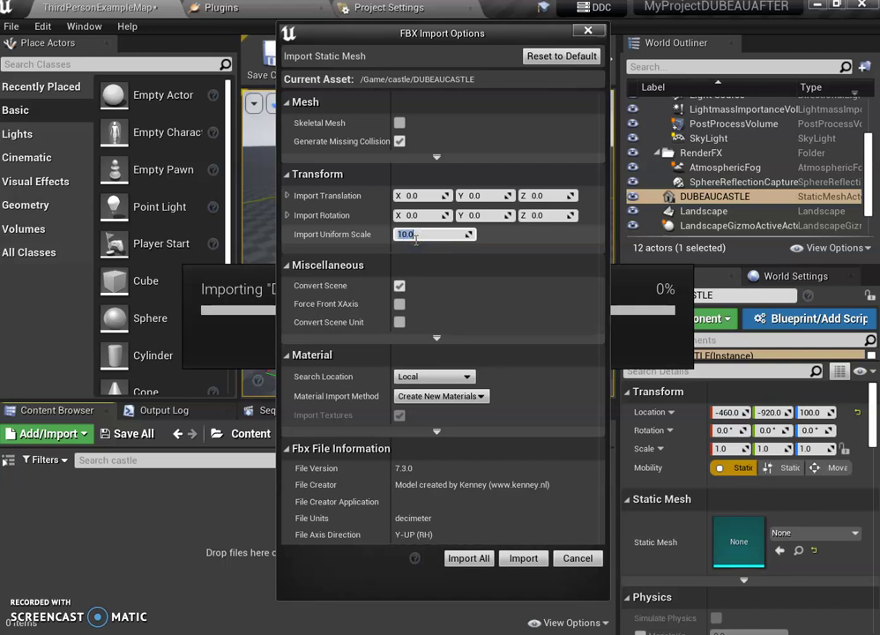
text(100)
click(469, 558)
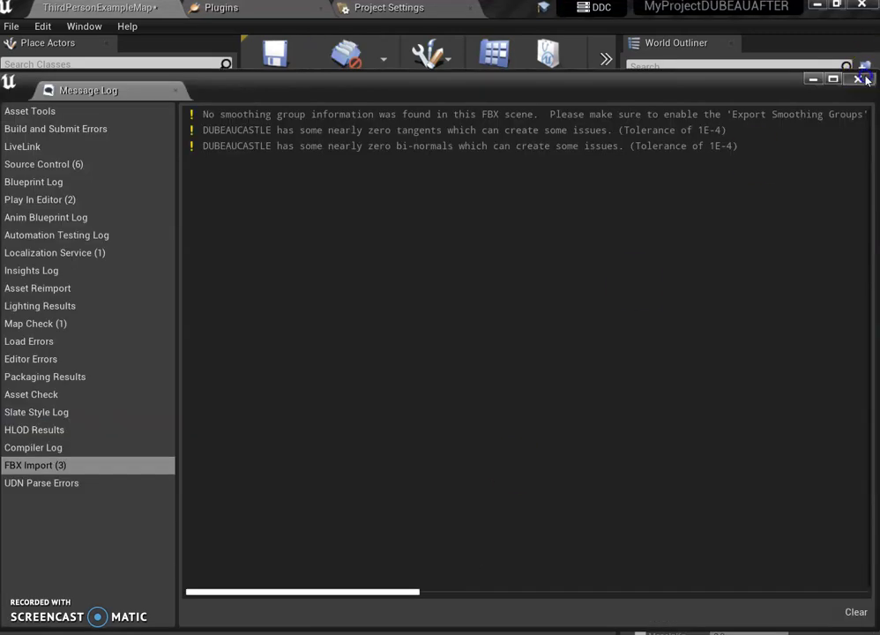
click(859, 79)
Place the newly imported castle mesh on the landscape and scale it uniformly to 0.5.
drag(169, 494, 301, 269)
drag(450, 286, 347, 269)
scroll(446, 282, down, 5)
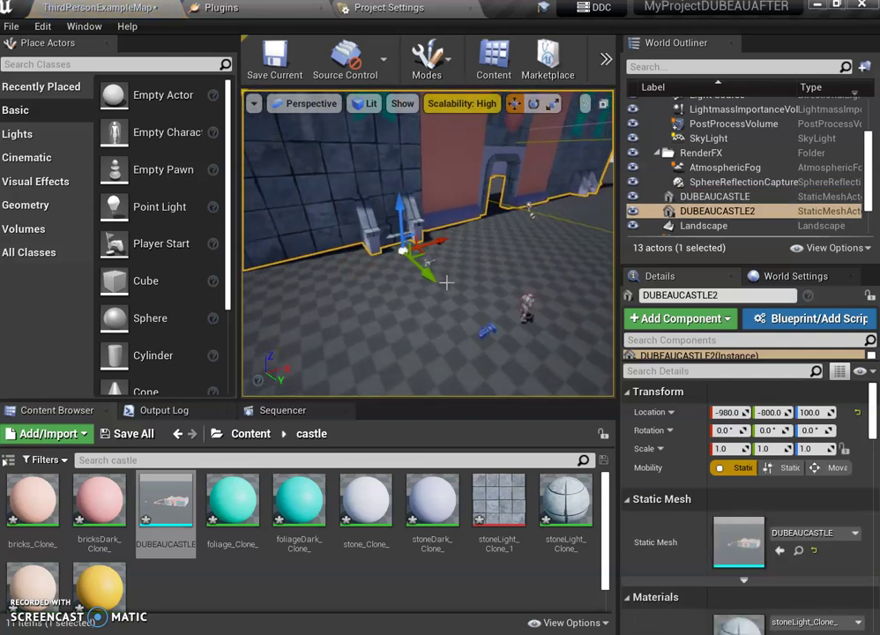
scroll(446, 282, down, 2)
key(e)
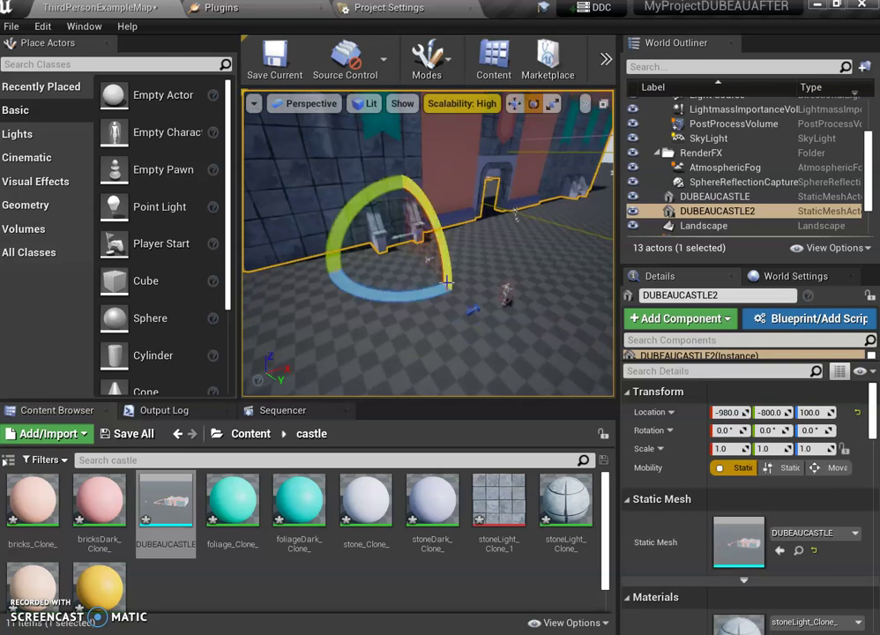
key(r)
drag(416, 262, 389, 263)
click(440, 295)
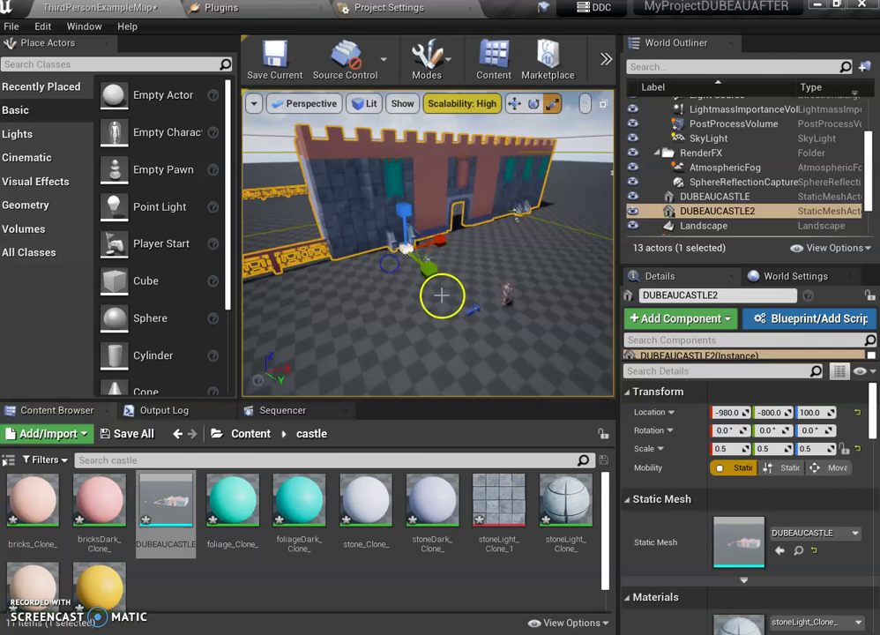
Switch the level viewport to the Player Collision view and examine the collision around the castle.
scroll(466, 290, down, 3)
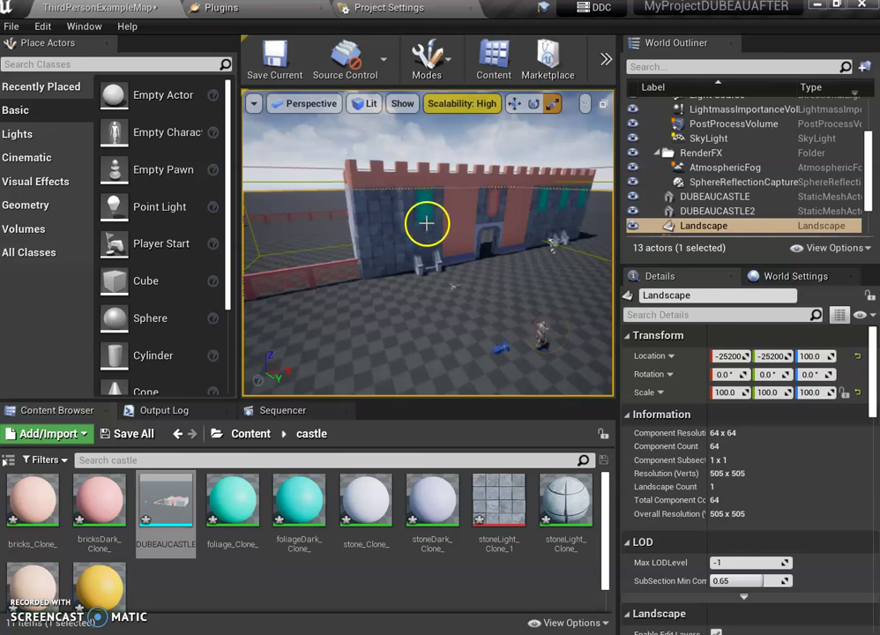
click(366, 103)
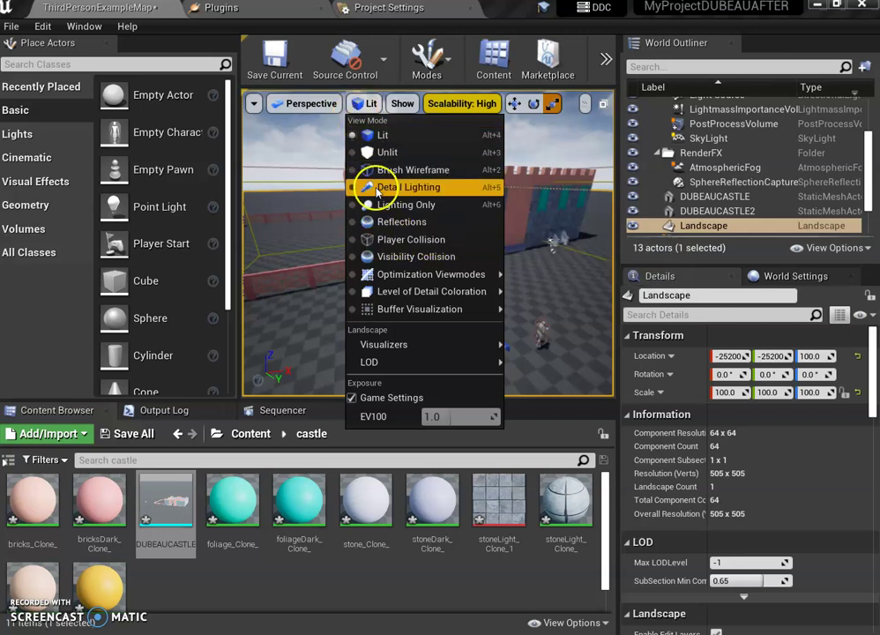
click(397, 242)
right_drag(517, 283, 354, 269)
drag(353, 270, 499, 268)
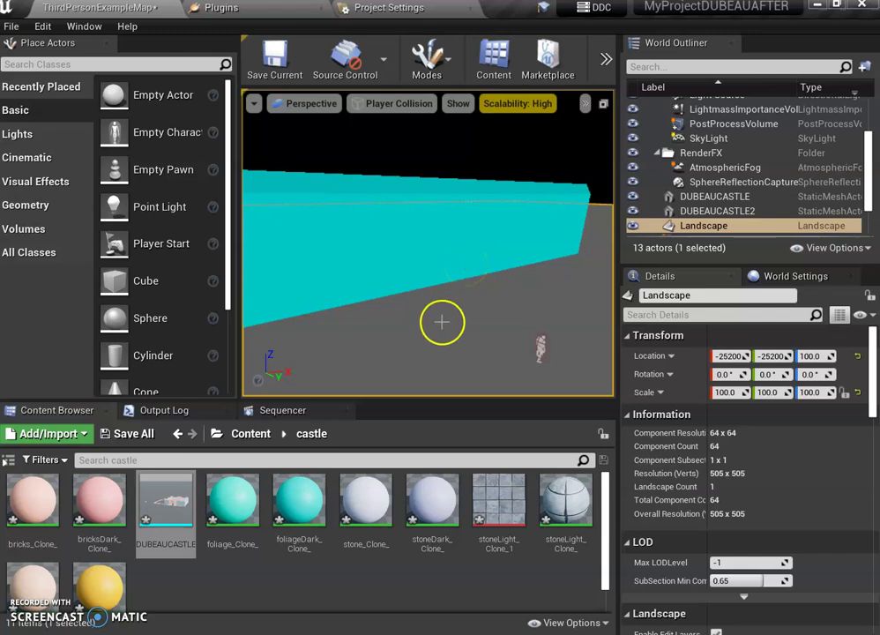
Open the DUBEAUCASTLE mesh in the static mesh editor, dock it with the main tabs, and view the castle's front wall.
mouse_move(166, 509)
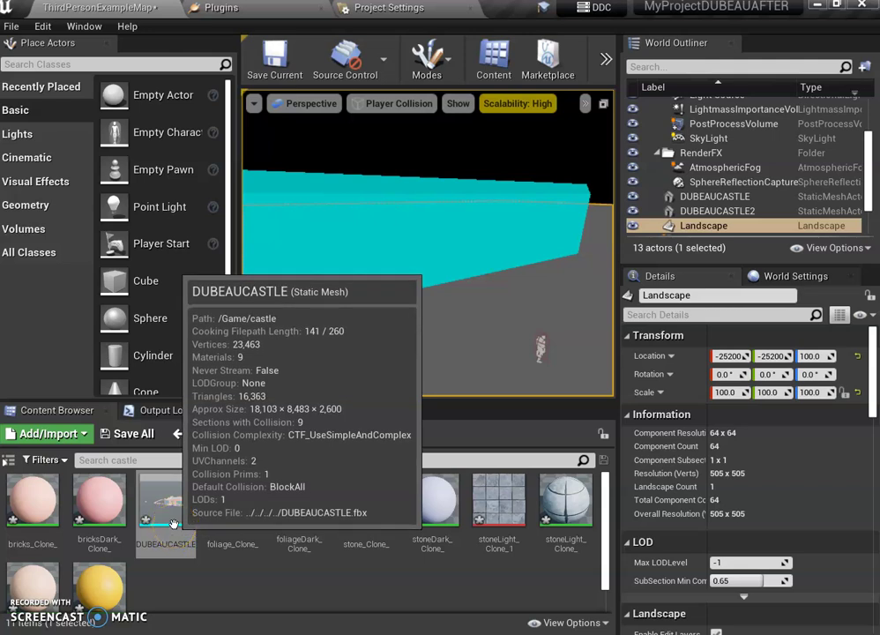
double_click(174, 525)
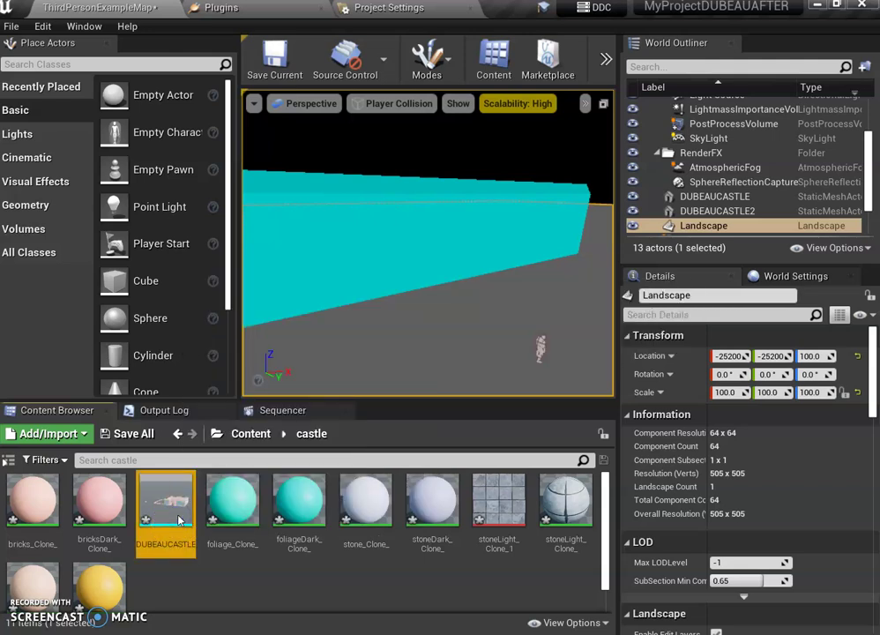
drag(251, 515, 496, 21)
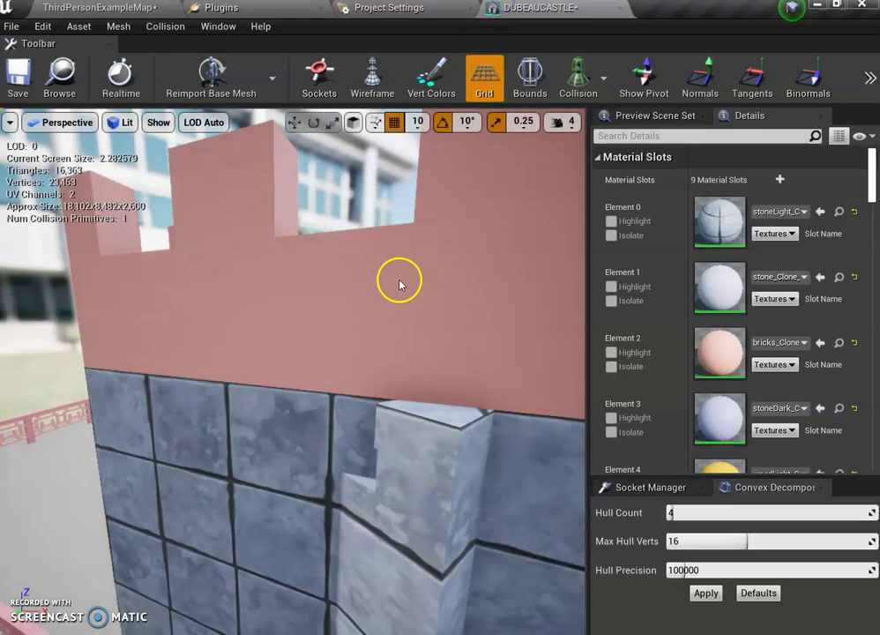
scroll(398, 286, down, 5)
scroll(398, 287, down, 5)
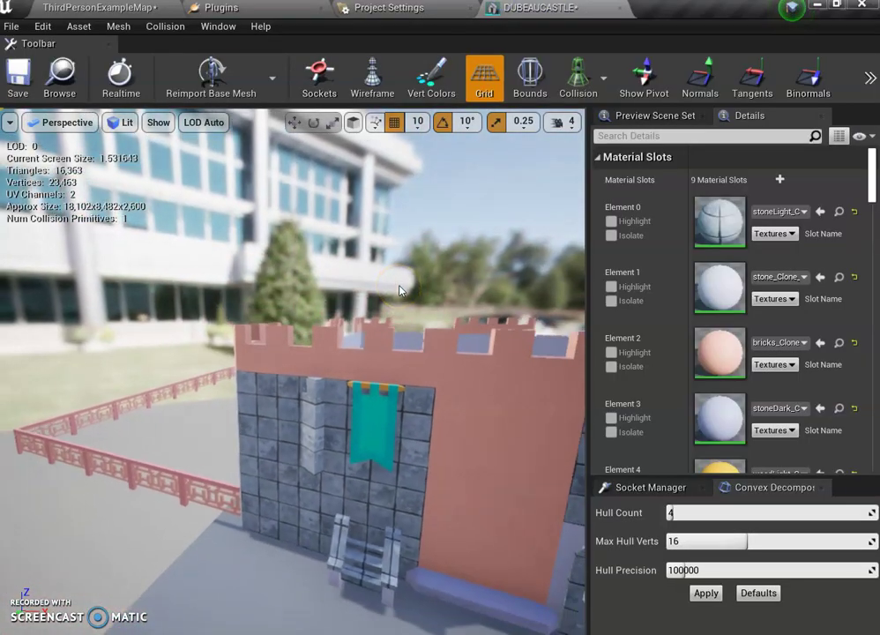
drag(398, 286, 511, 286)
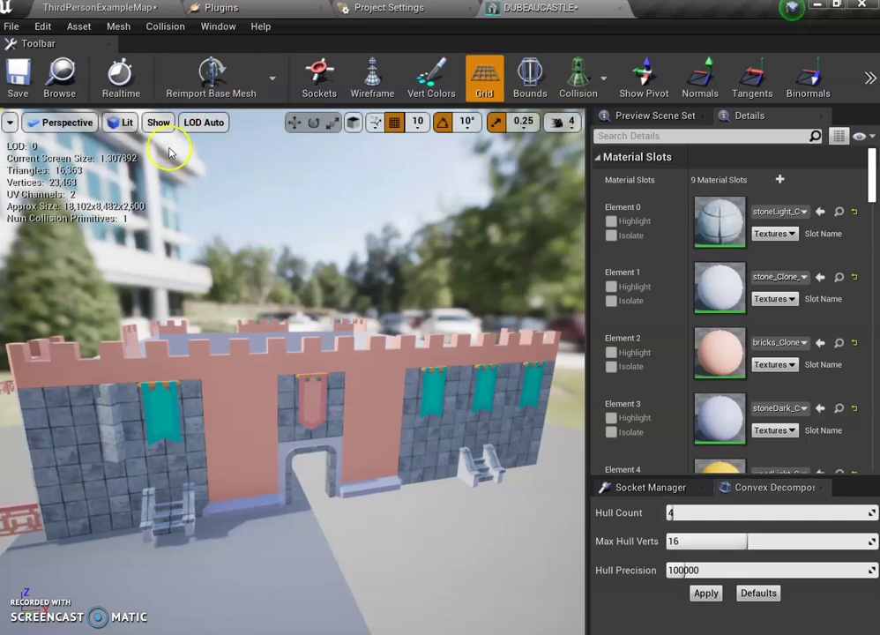
Show the castle mesh in the Player Collision view mode and inspect its collision shape.
click(124, 123)
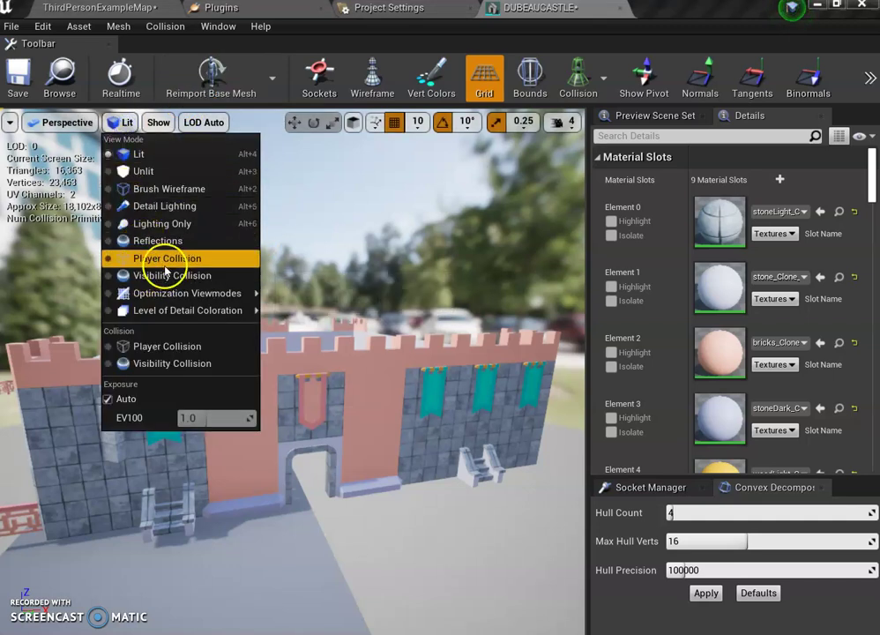
click(164, 260)
drag(205, 336, 205, 342)
drag(322, 363, 324, 367)
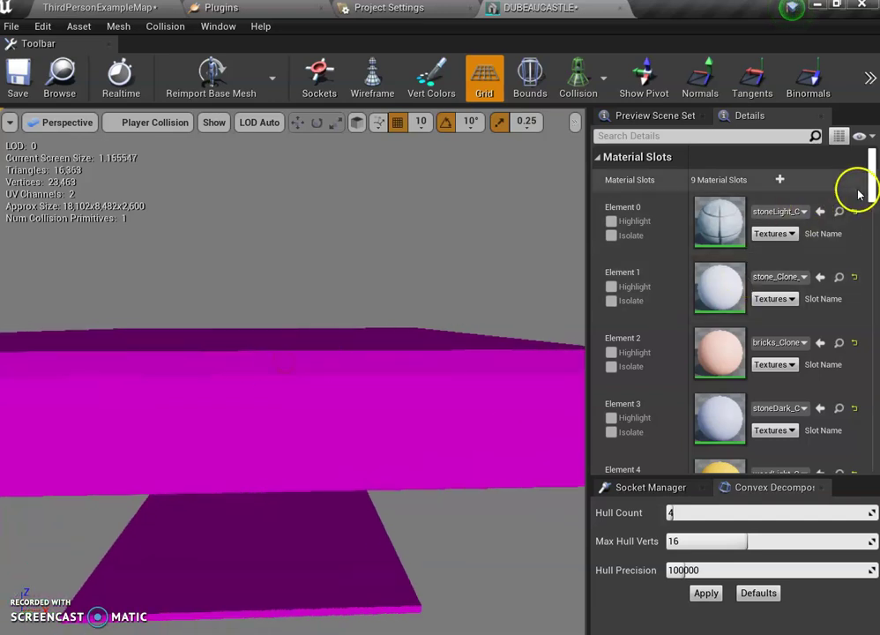
Set the castle mesh's Collision Complexity to Use Complex Collision As Simple and save the mesh.
drag(867, 183, 860, 329)
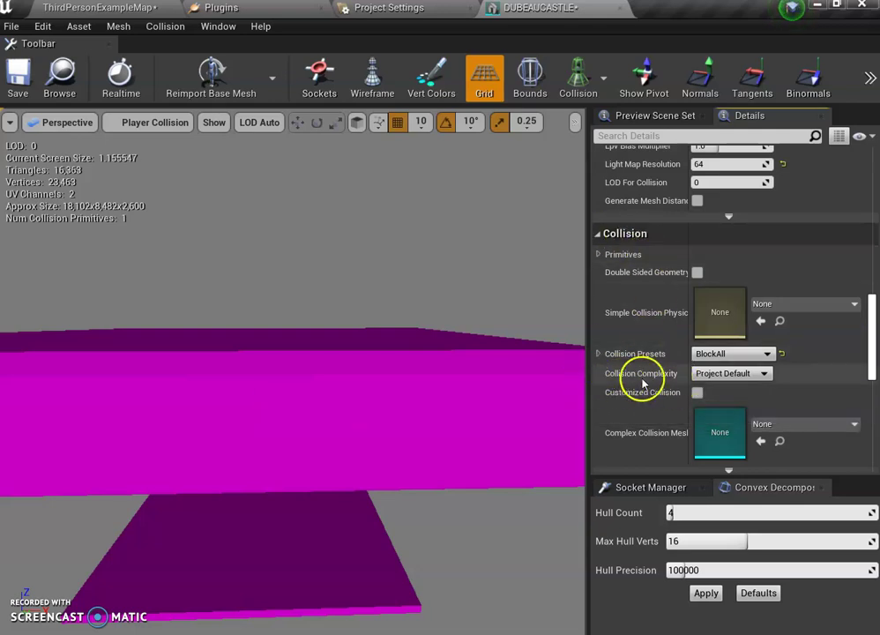
click(754, 373)
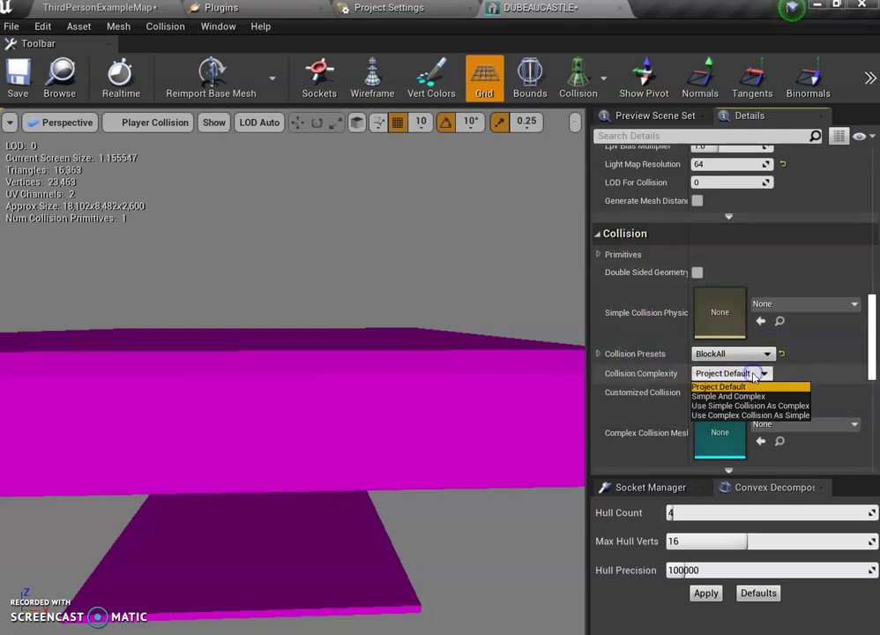
click(739, 416)
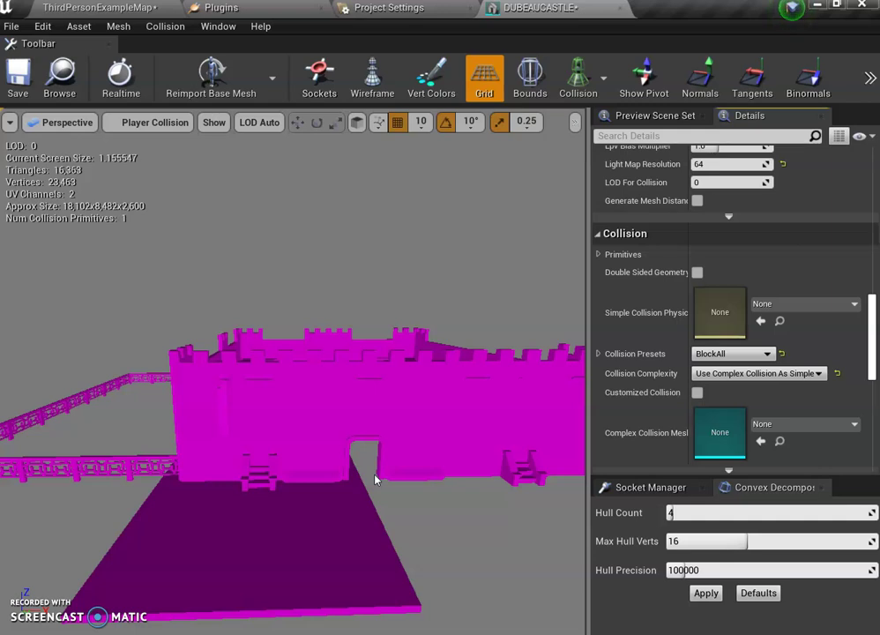
click(19, 75)
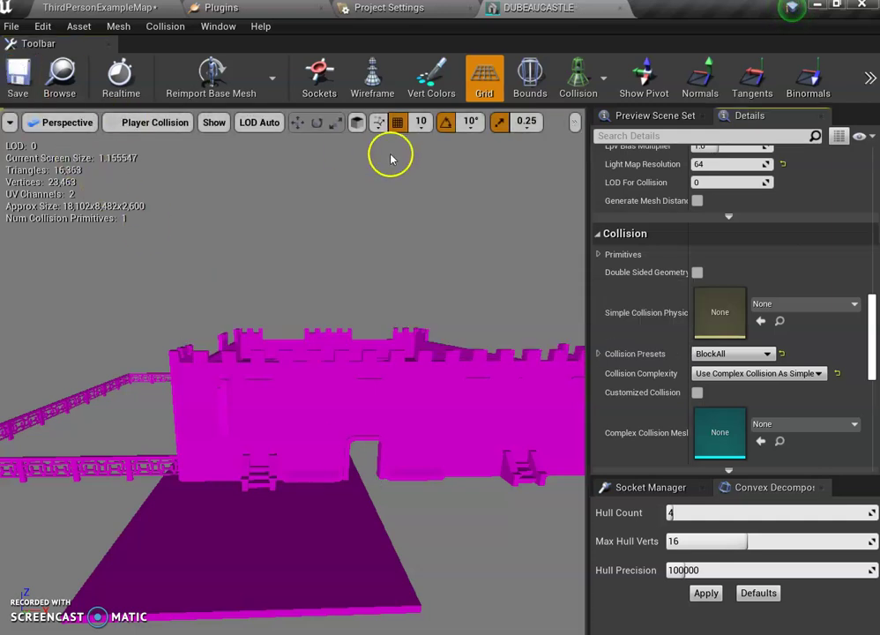
Return to the ThirdPersonExampleMap level and switch its viewport to the Lit view mode.
click(141, 9)
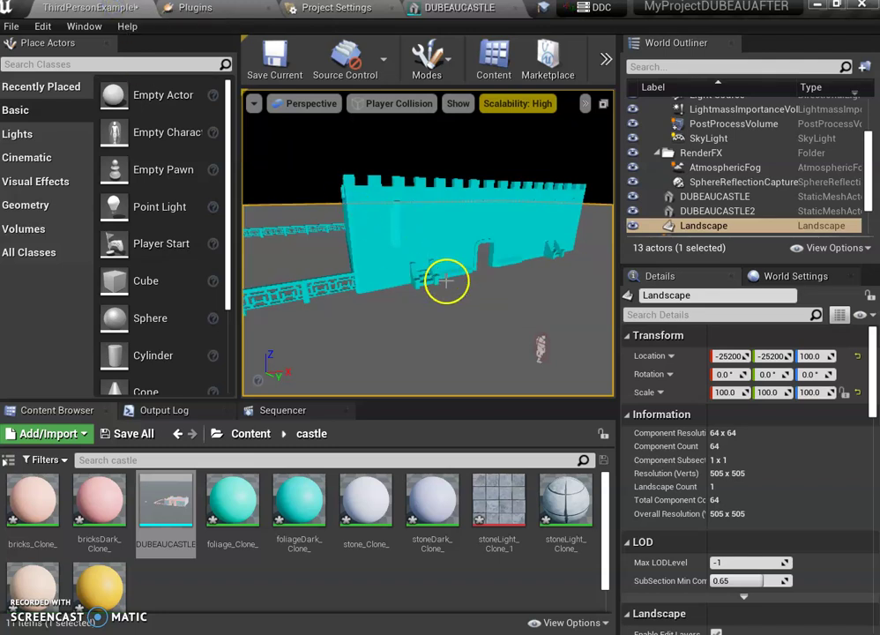
click(375, 103)
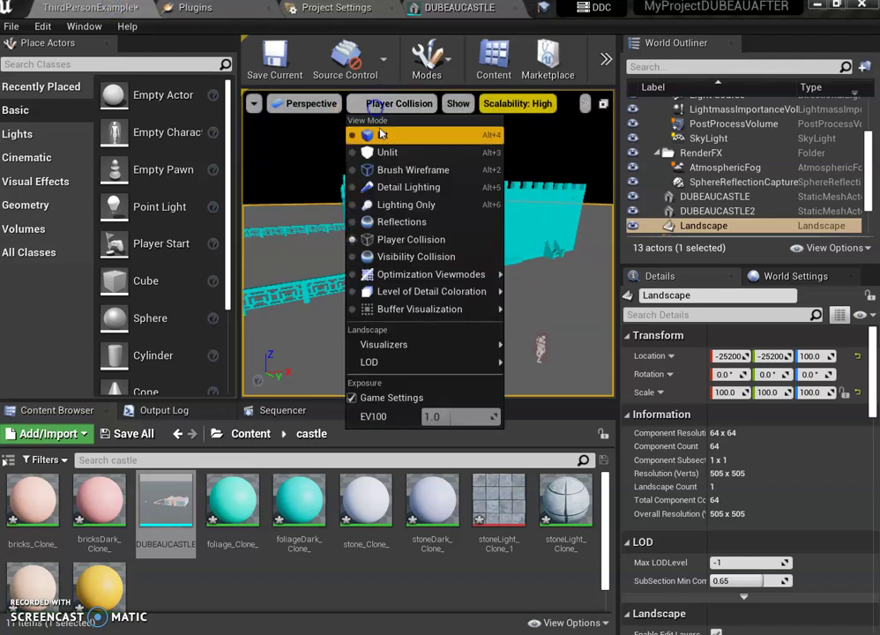
click(380, 132)
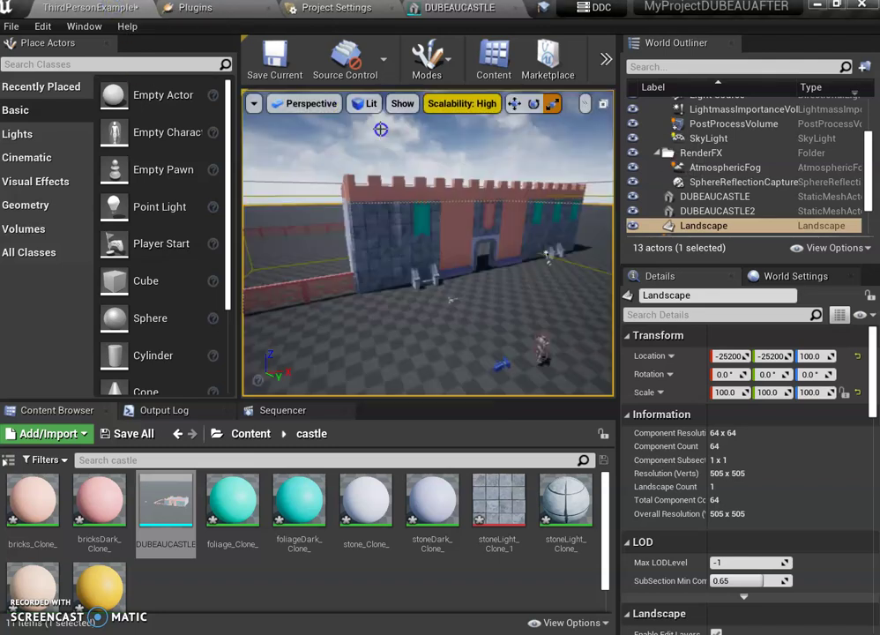
Play the level and run the character through the castle gateway into the courtyard to test the collision.
click(605, 60)
mouse_move(598, 81)
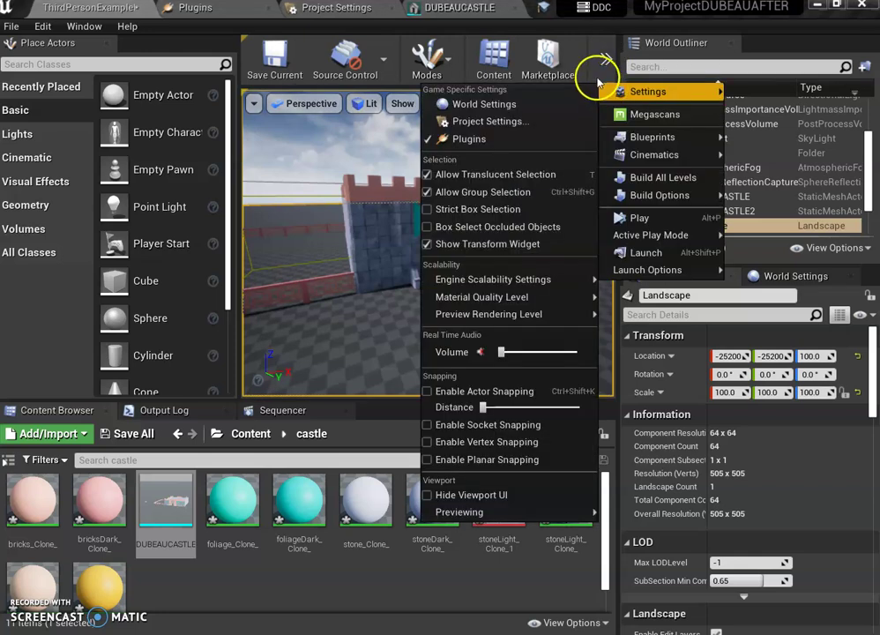
click(328, 129)
click(608, 76)
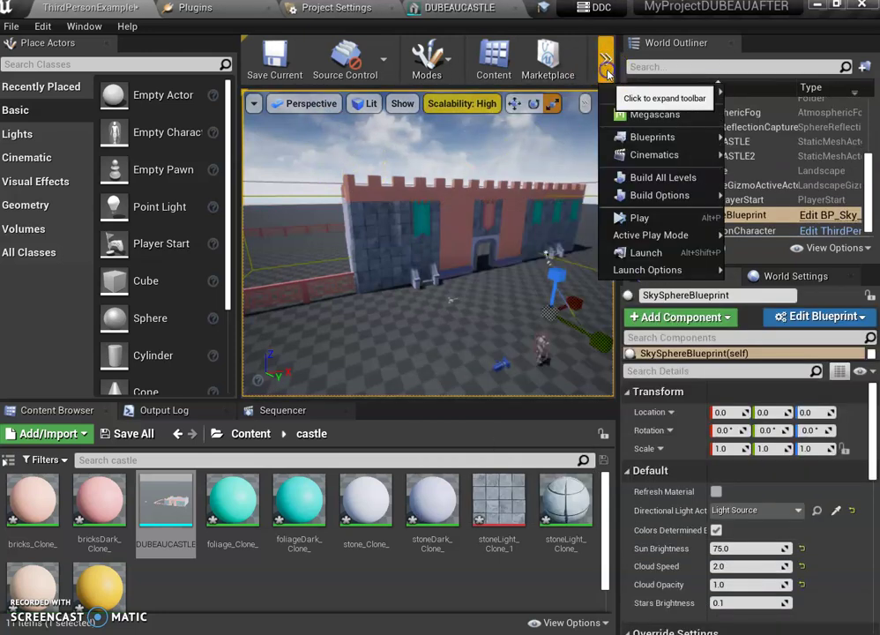
click(659, 213)
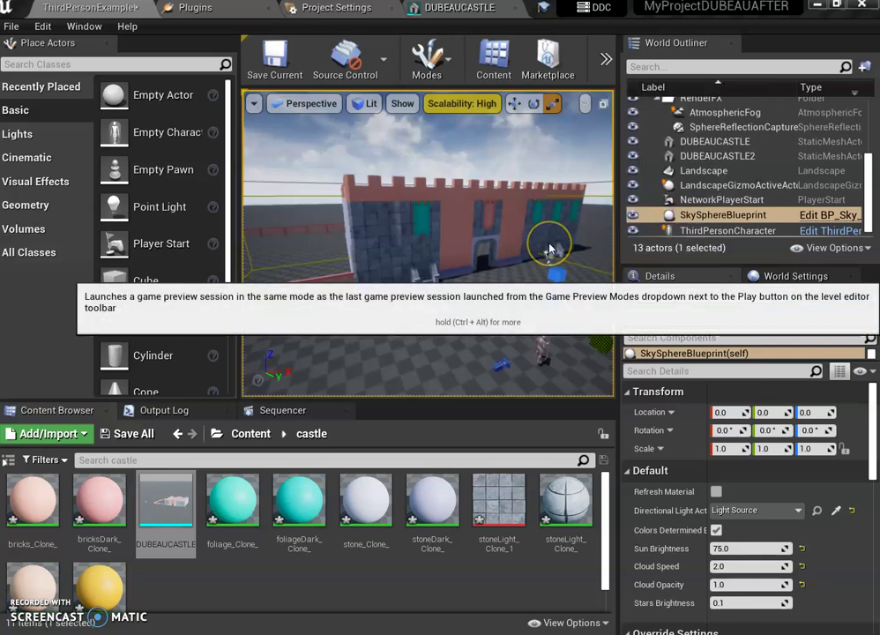
click(514, 275)
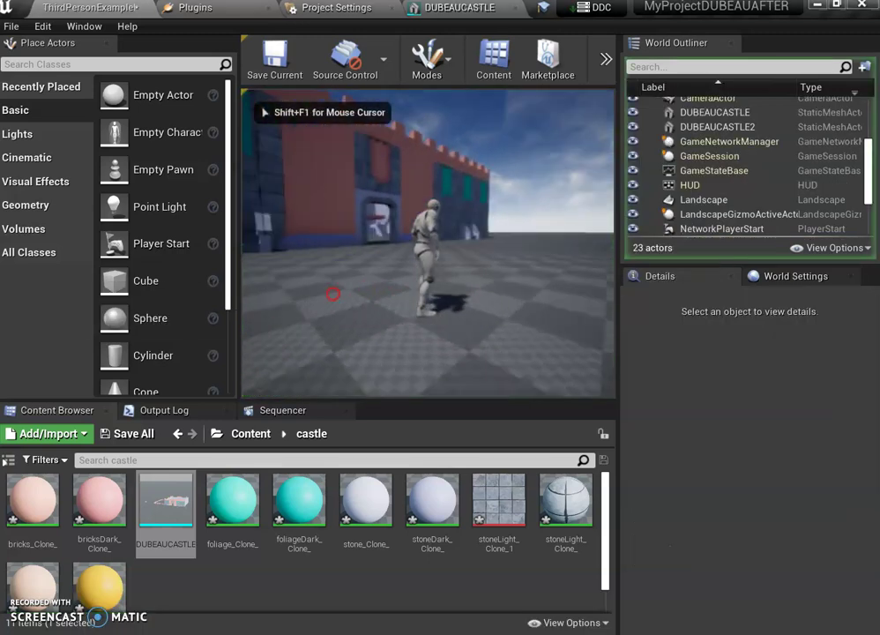
key(w)
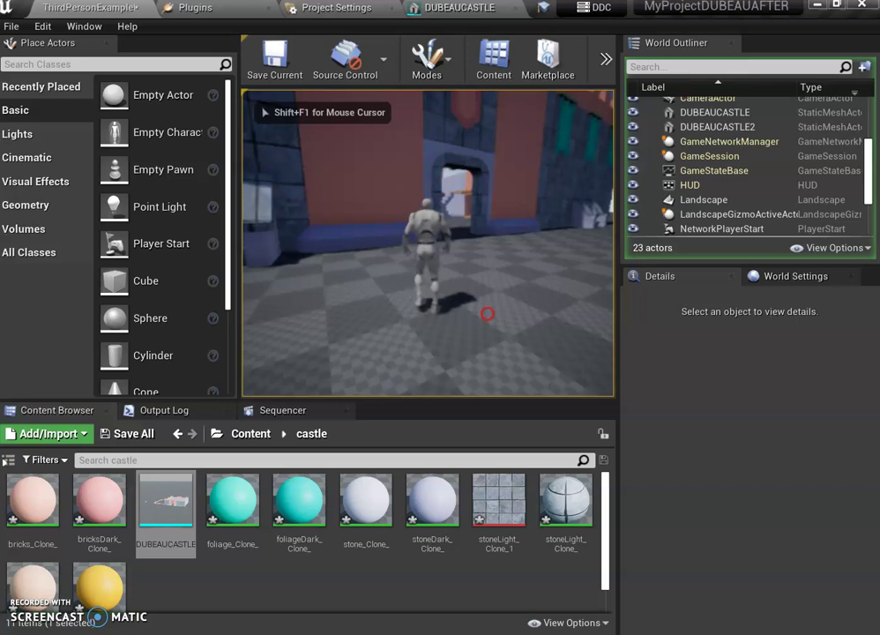
key(w)
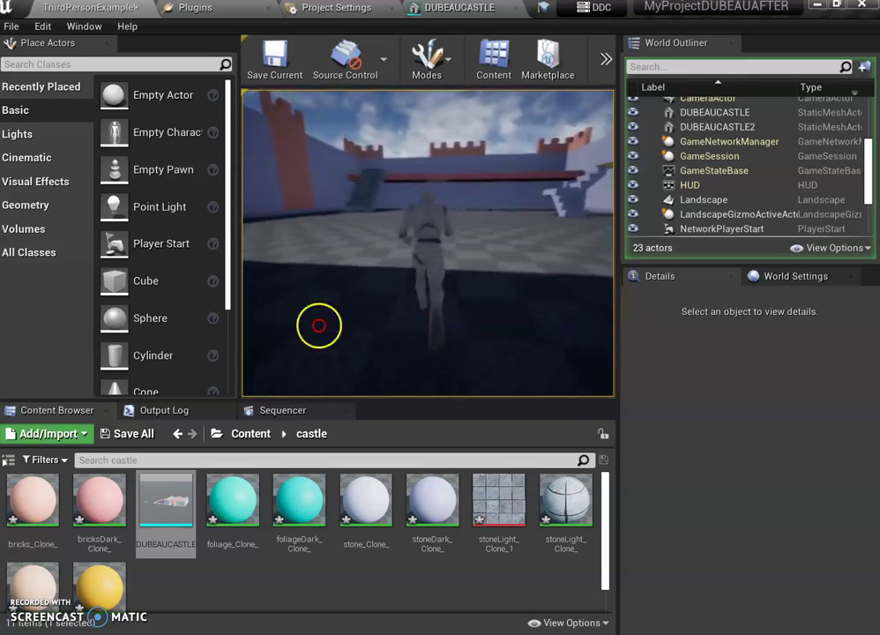
click(450, 320)
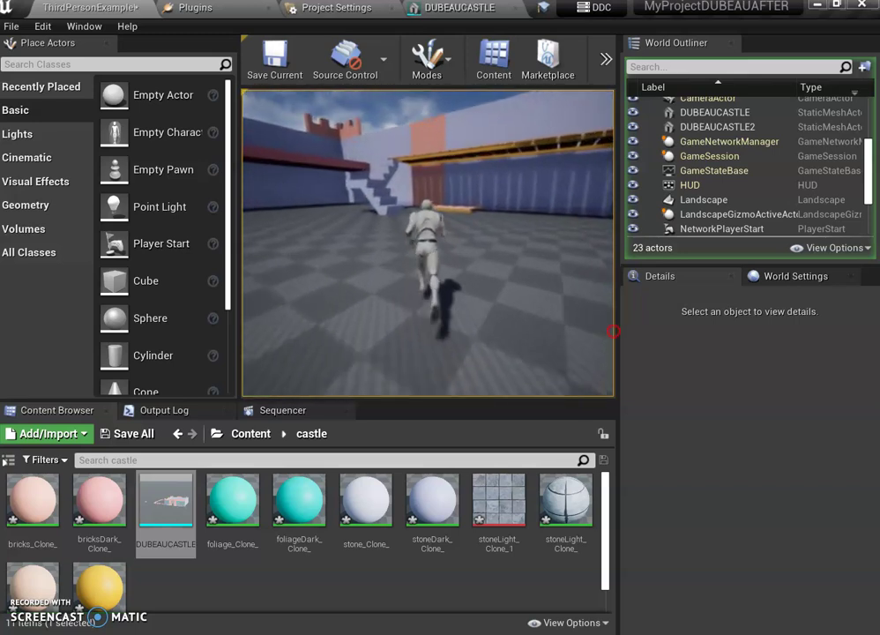
Climb the courtyard staircase onto the wooden walkway to check its collision, and end the play session.
key(w)
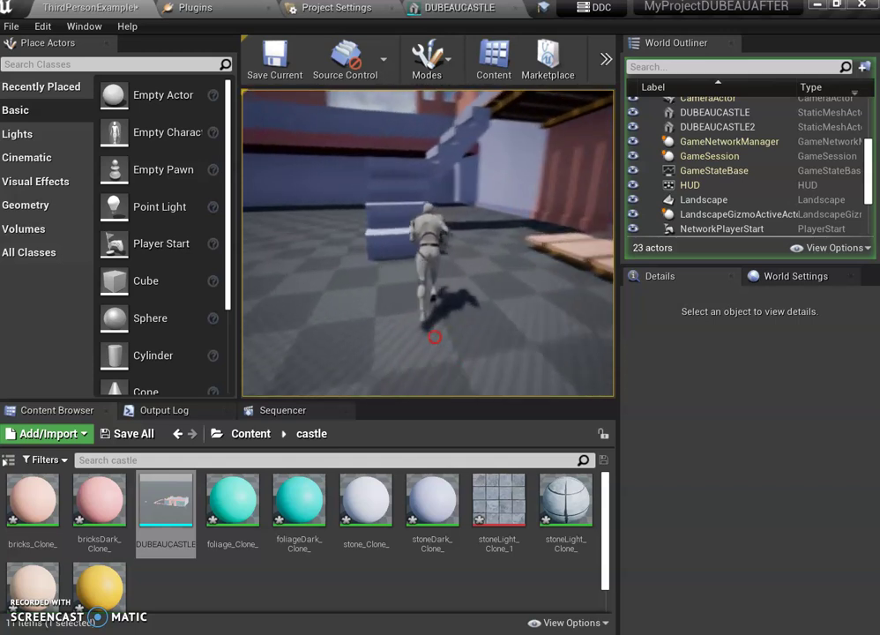
click(377, 338)
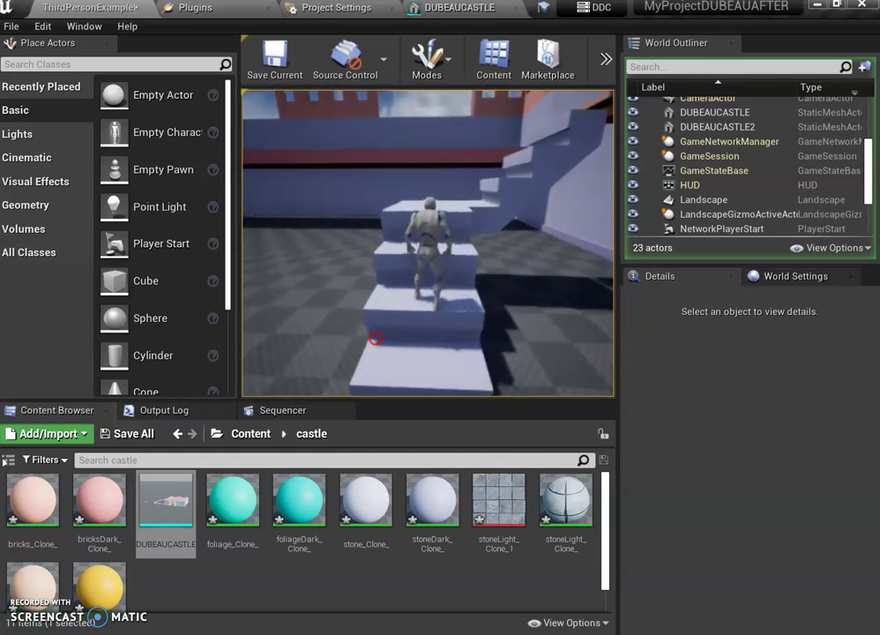
key(w)
key(space)
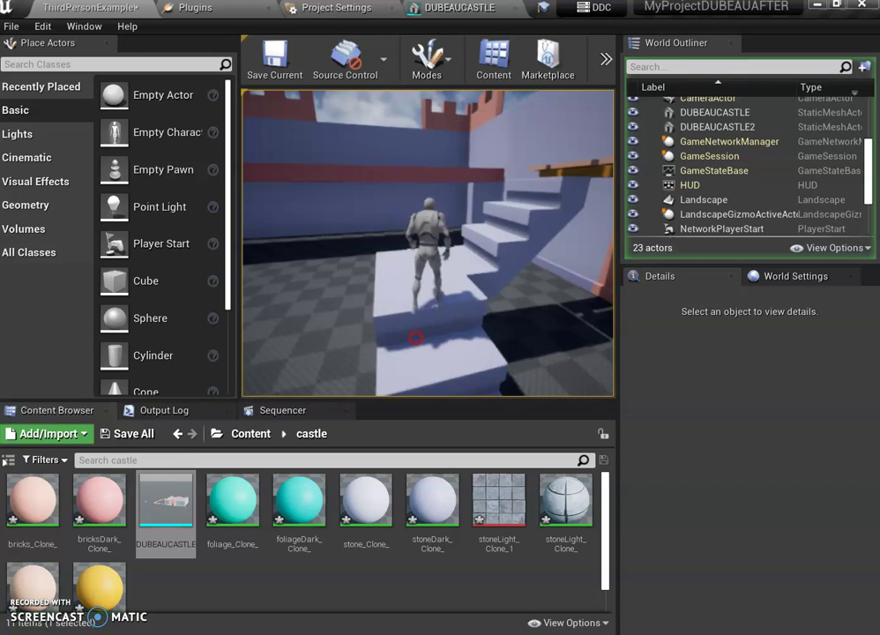
click(613, 375)
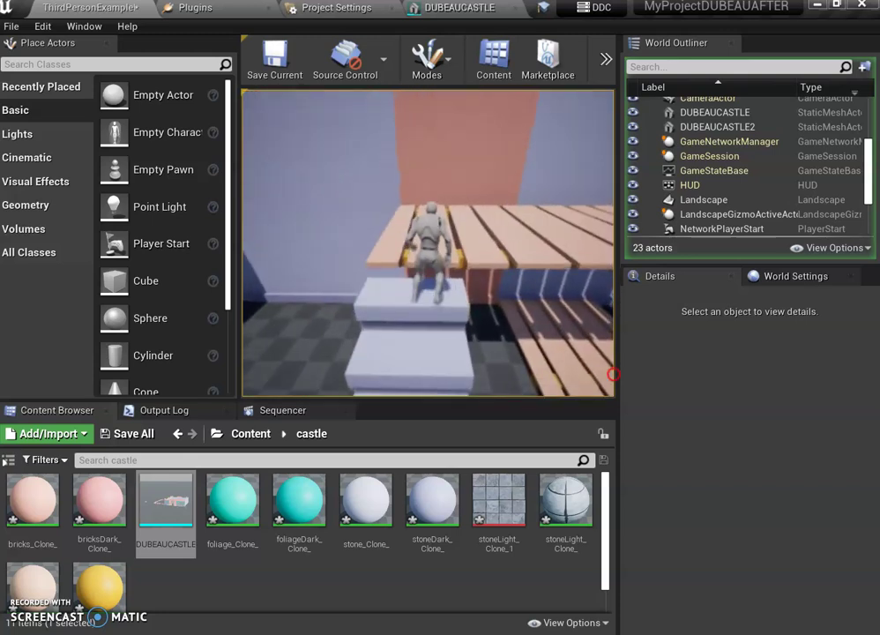
key(w)
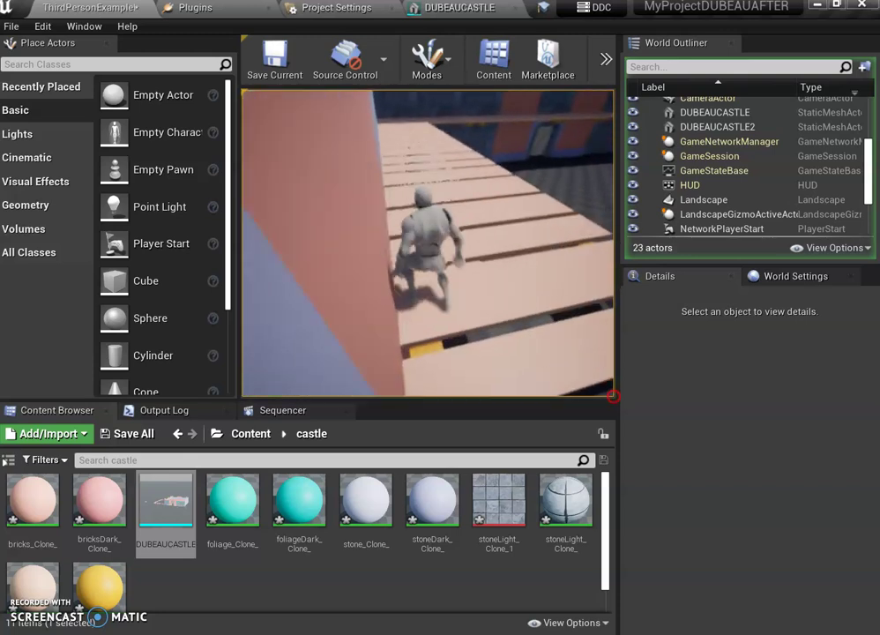
click(583, 376)
key(w)
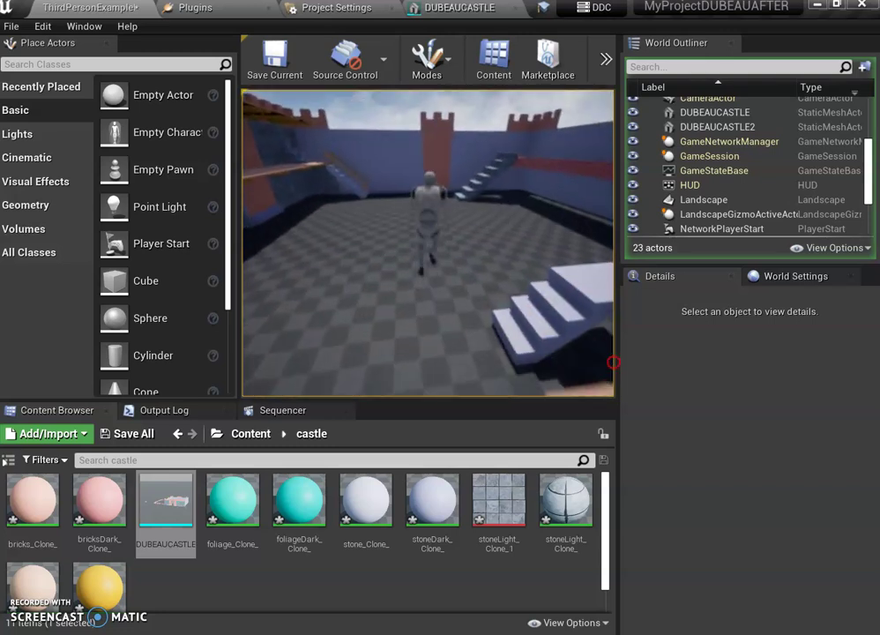
click(463, 350)
key(Escape)
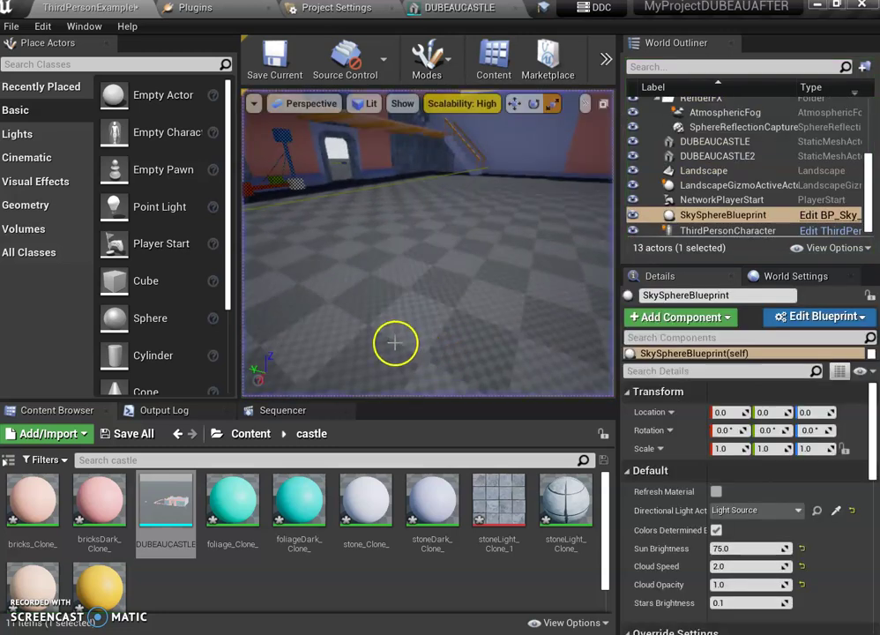
Set the scale snap increment to 0.0625 and scale the selected sky sphere uniformly to 1.5625.
scroll(370, 269, down, 2)
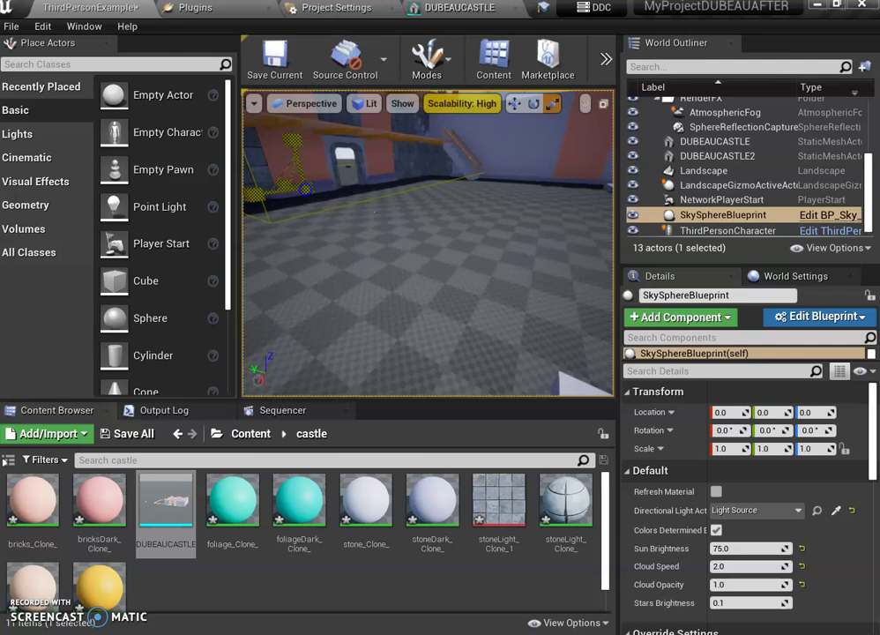
click(584, 104)
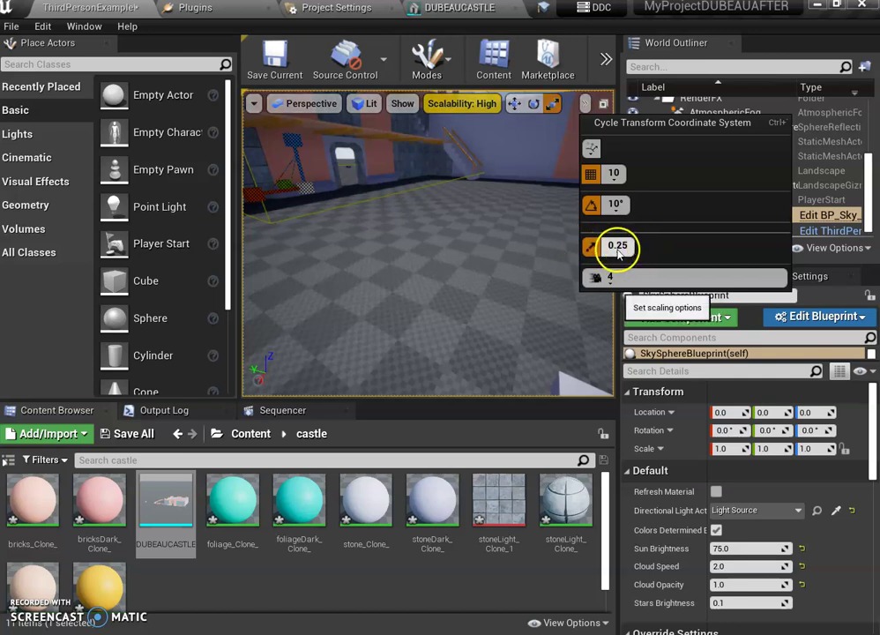
click(617, 247)
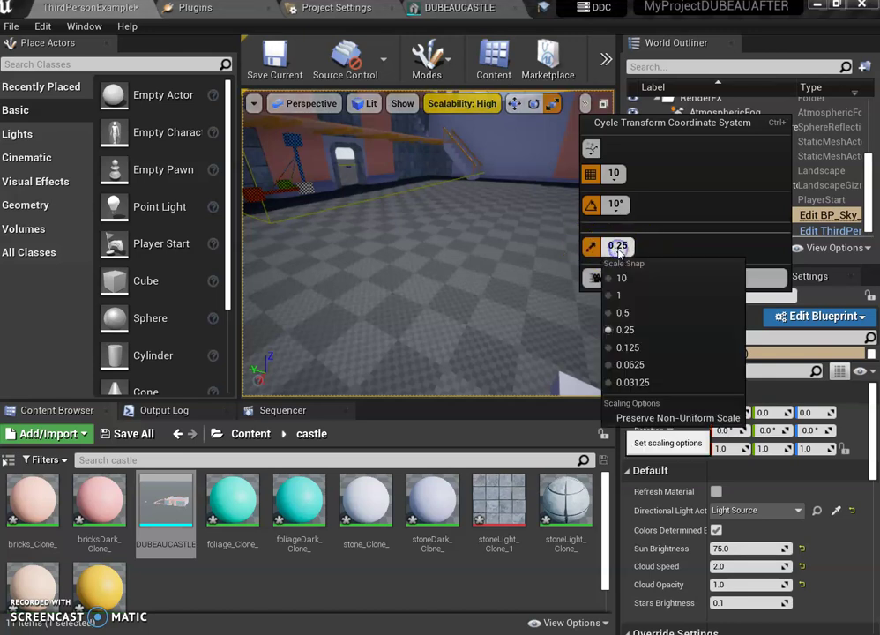
click(622, 366)
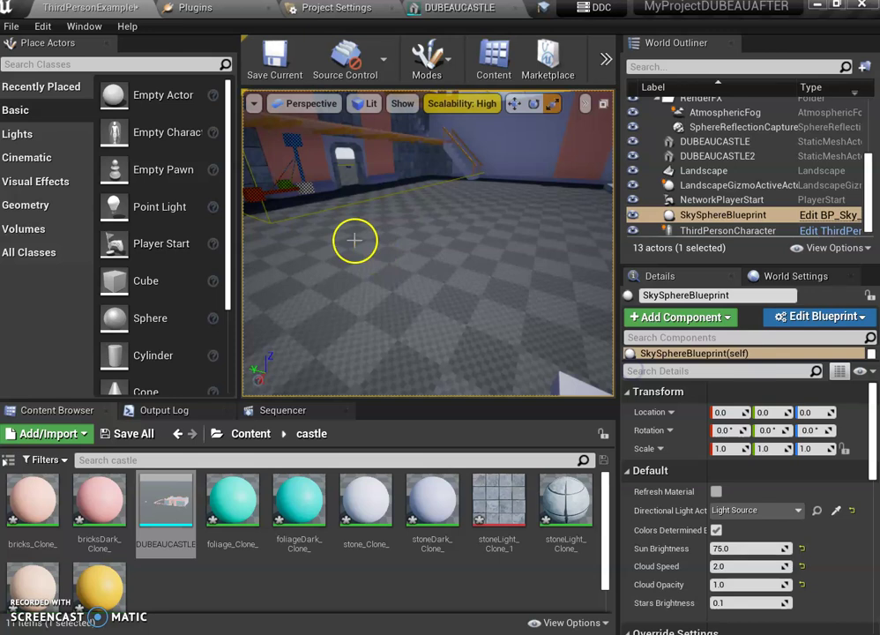
click(307, 195)
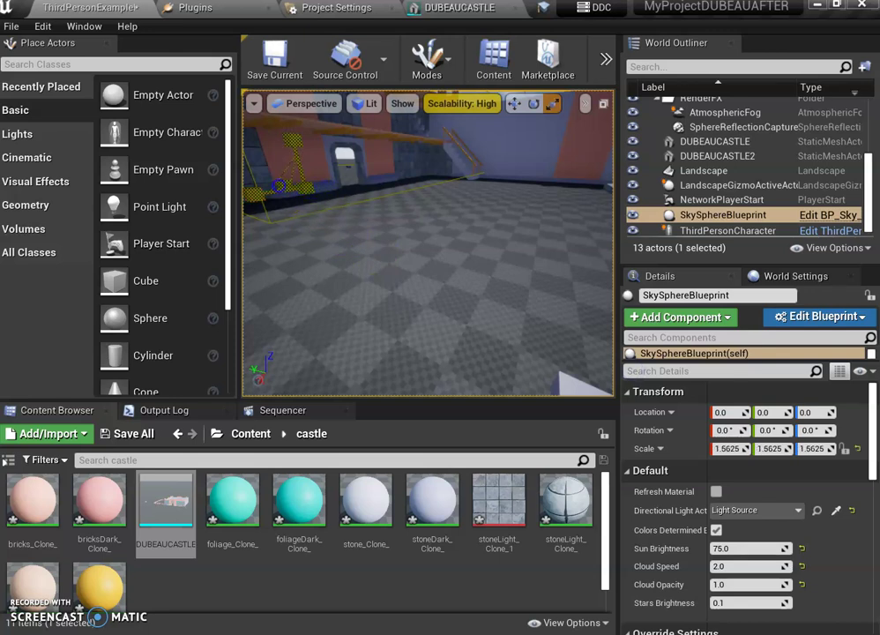
scroll(344, 192, down, 3)
scroll(344, 192, up, 2)
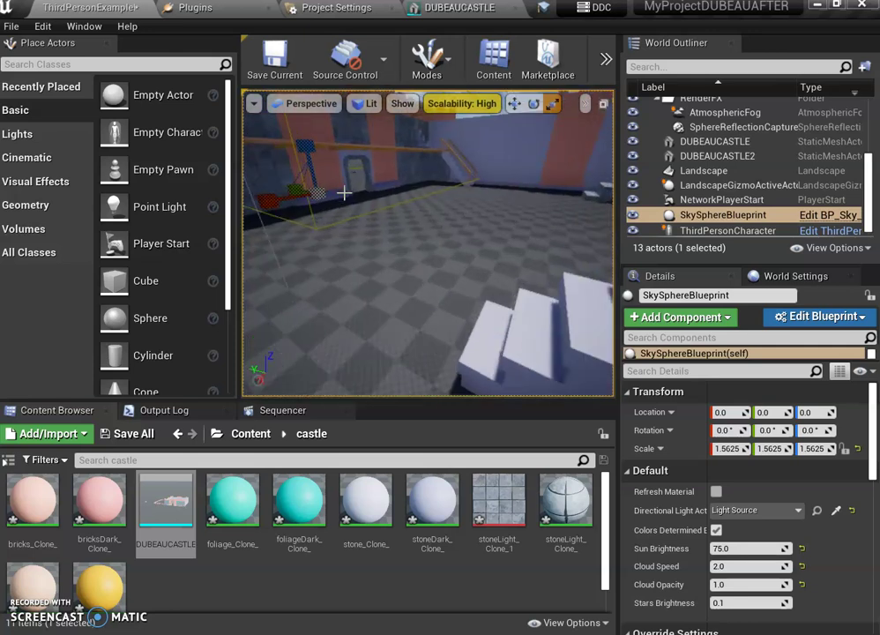
Select the DUBEAUCASTLE2 castle and scale it down uniformly by a small amount.
drag(344, 192, 451, 244)
click(370, 171)
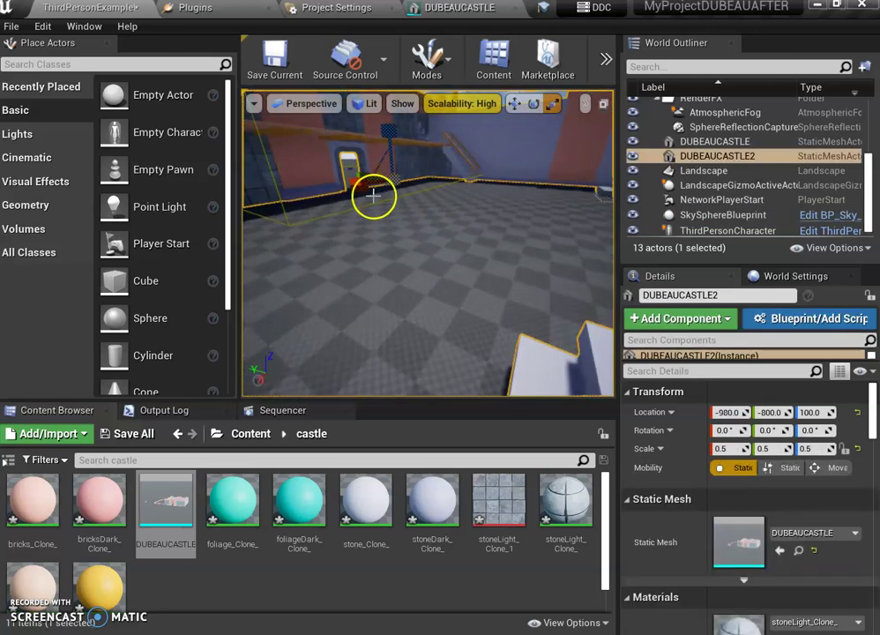
drag(390, 181, 395, 180)
click(393, 208)
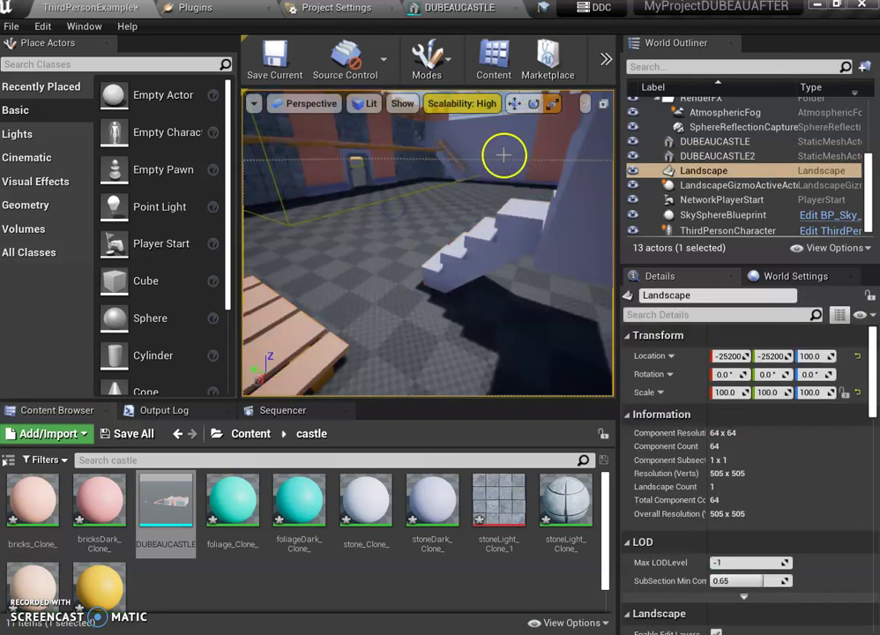
Play the level again, climb the stone staircase to the raised brick platform to test the castle's size, and end the session.
click(606, 59)
click(615, 218)
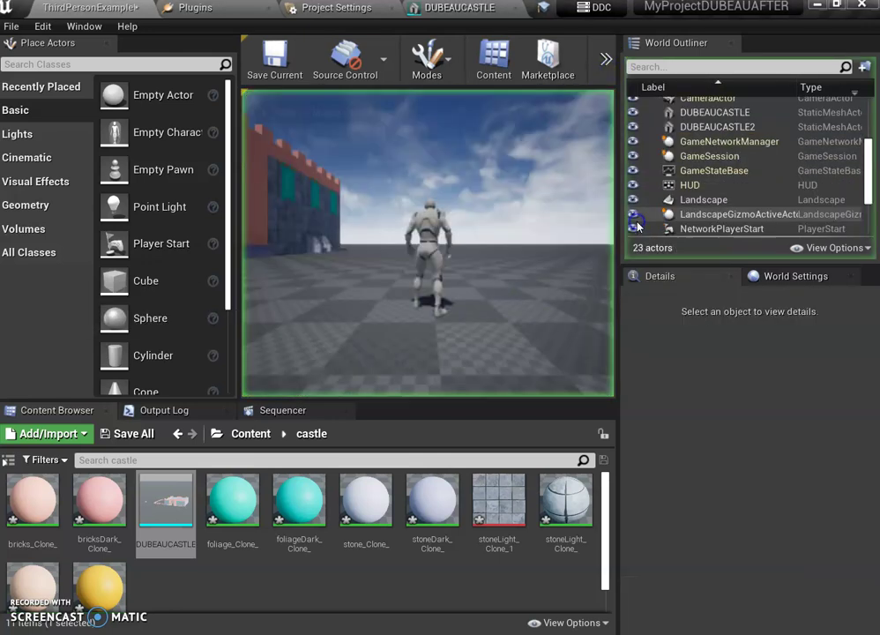
click(481, 265)
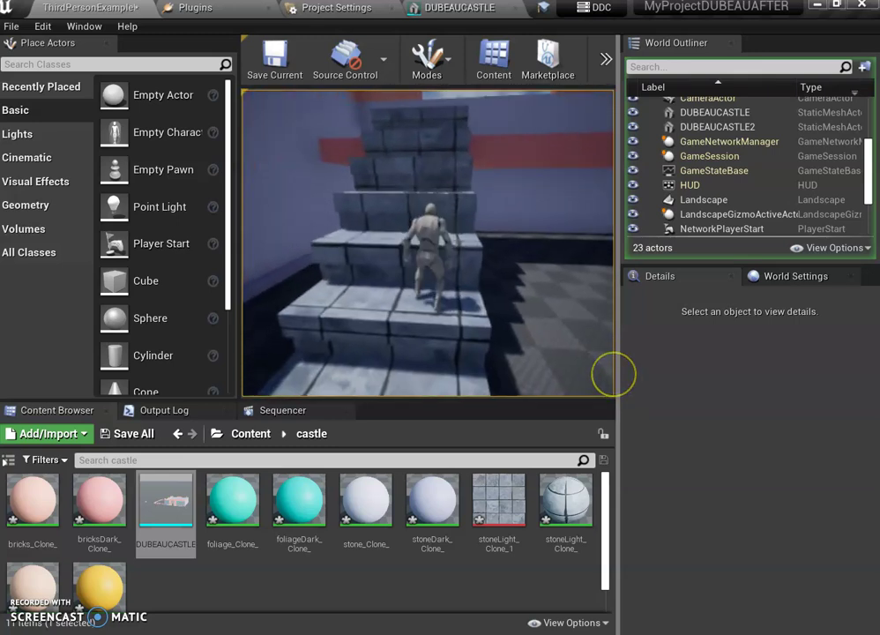
key(w)
key(space)
key(space)
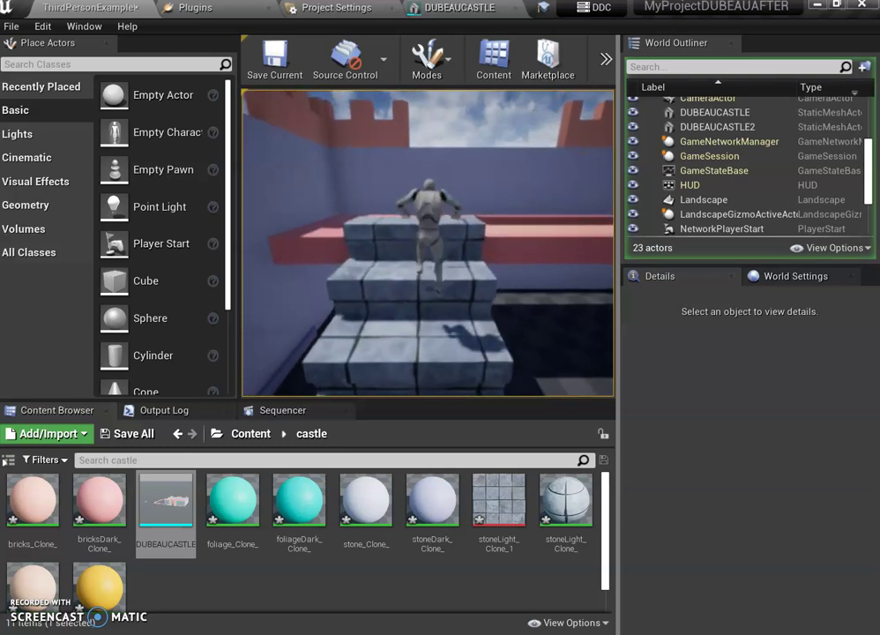
key(w)
key(space)
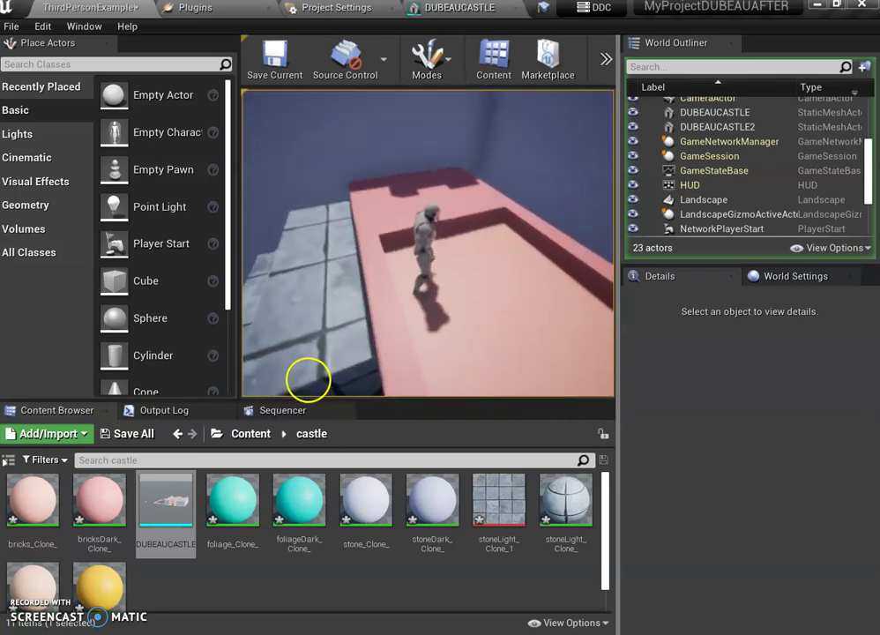
key(w)
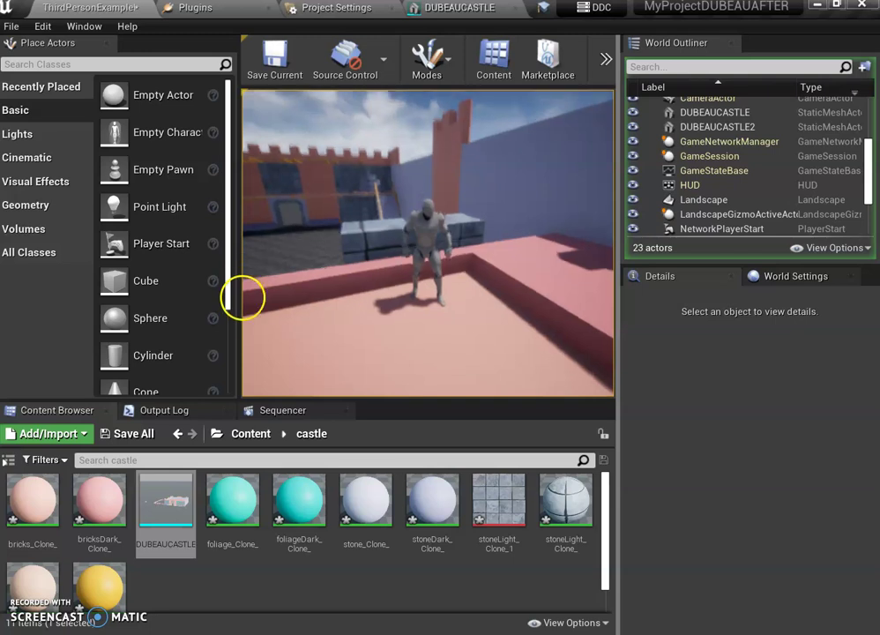
key(Escape)
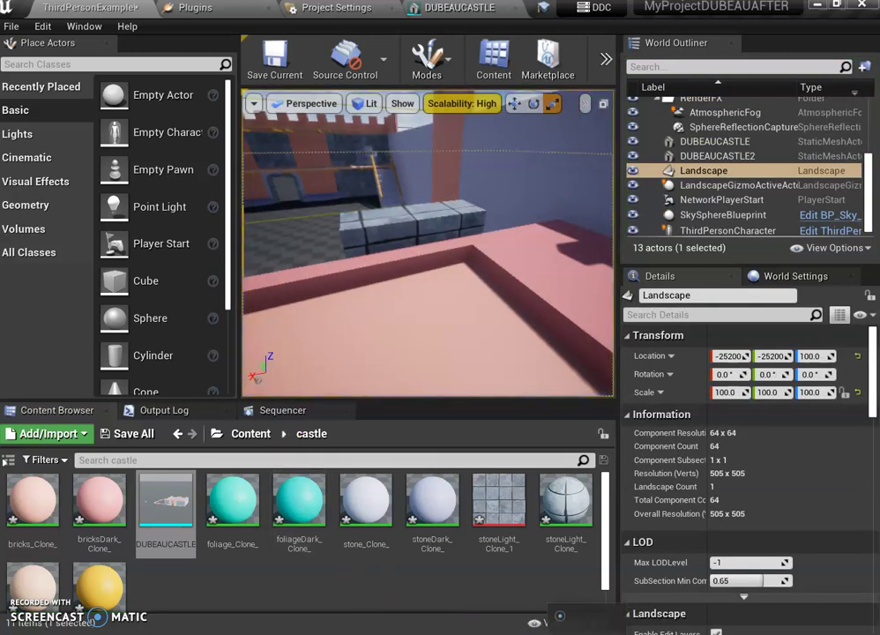
Switch to Asset Forge, lower the courtyard's free-standing stone staircase slightly and shift it toward the red walkway.
click(529, 632)
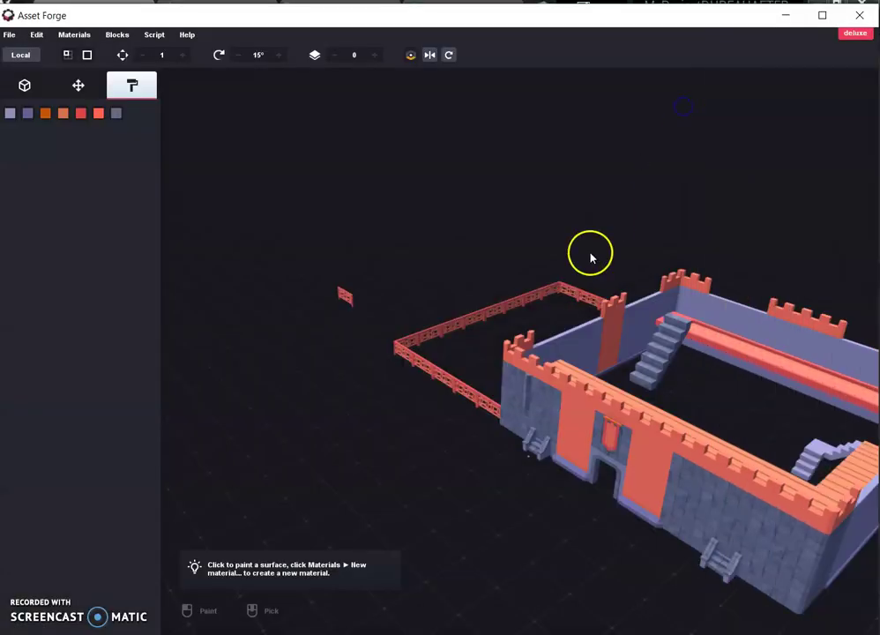
right_drag(591, 251, 455, 260)
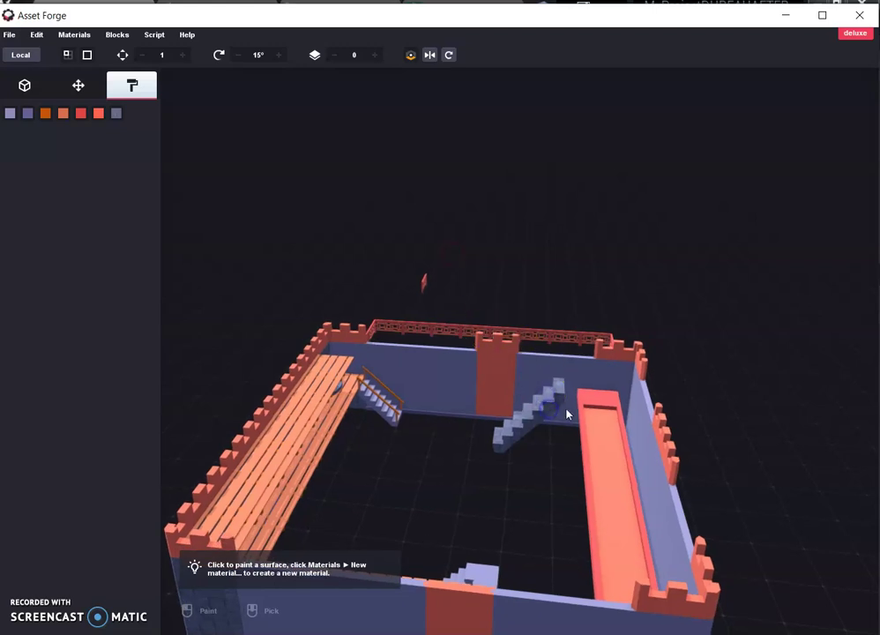
scroll(524, 412, up, 2)
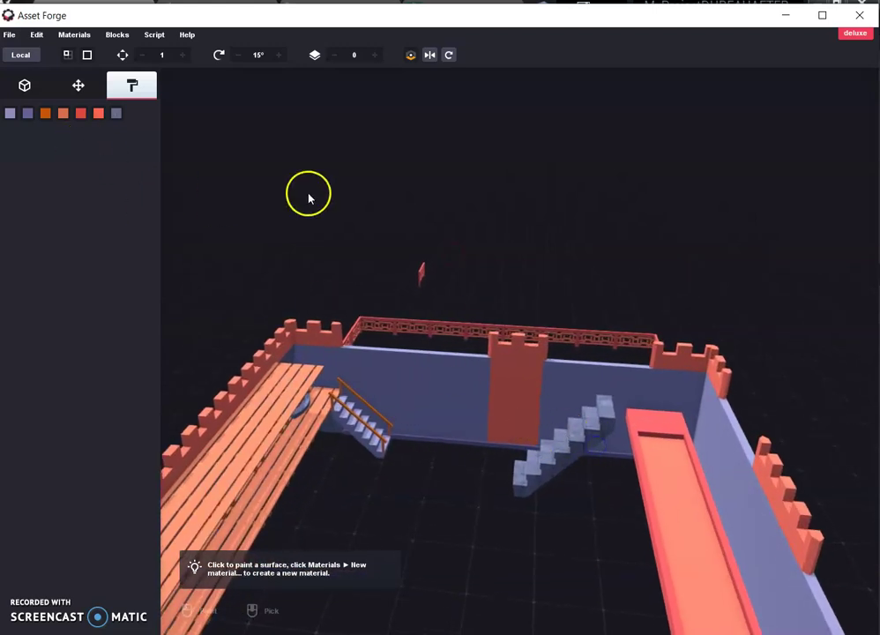
scroll(599, 423, up, 1)
scroll(599, 424, down, 1)
scroll(598, 423, up, 1)
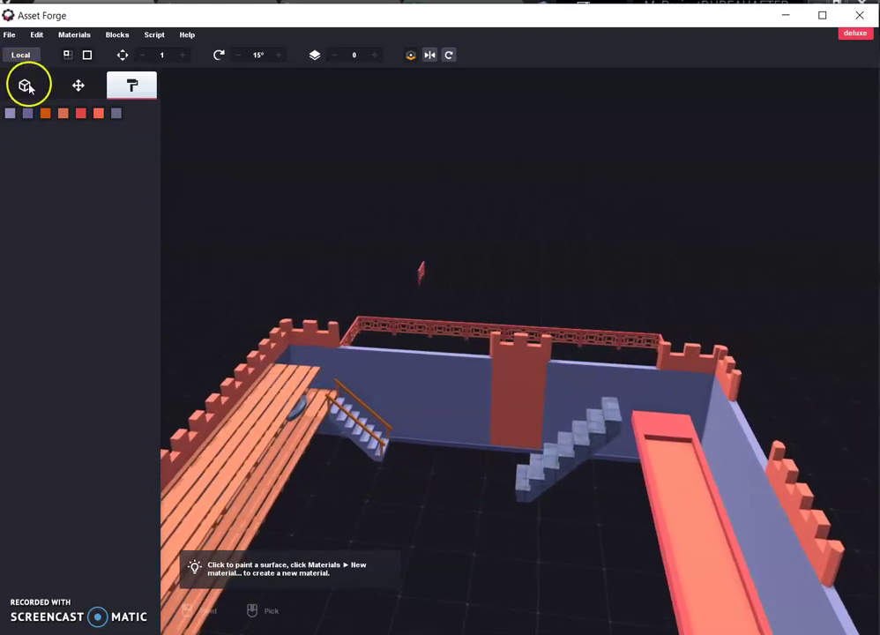
click(26, 86)
click(608, 430)
mouse_move(567, 393)
mouse_down()
mouse_move(570, 413)
mouse_move(573, 402)
mouse_up()
click(546, 462)
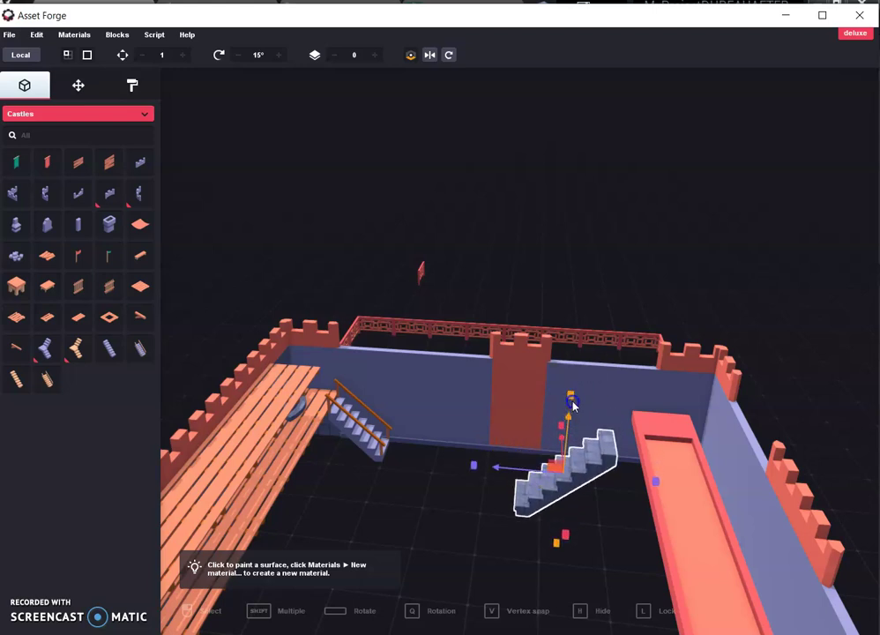
drag(502, 464, 527, 471)
right_drag(579, 491, 590, 469)
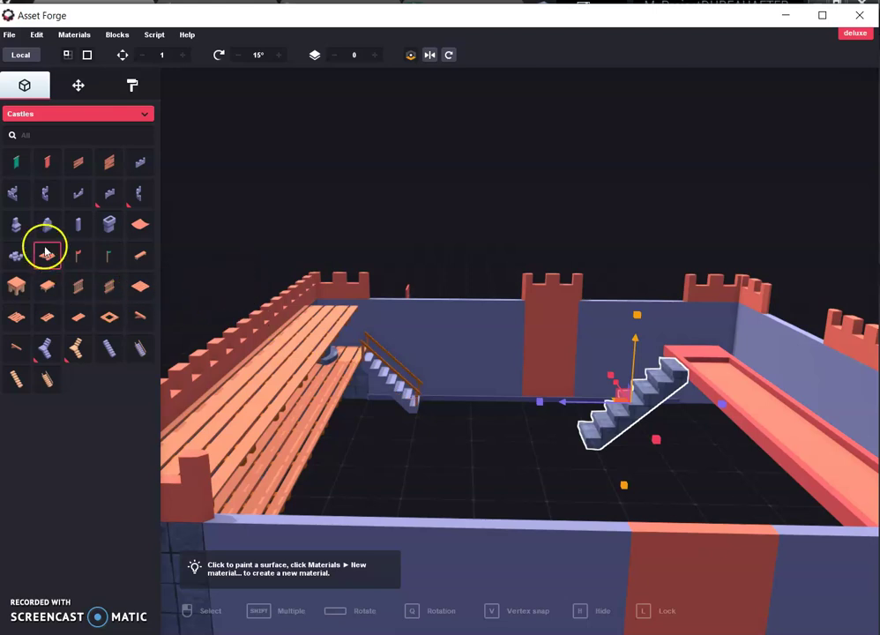
Add a small wooden table to the courtyard floor and place a stone corner staircase beside the red walkway.
click(18, 289)
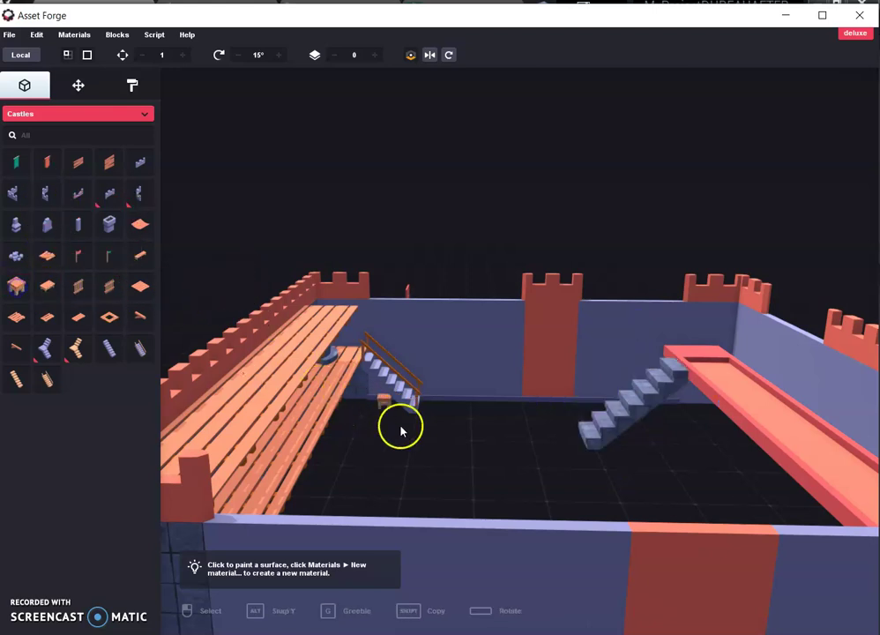
click(454, 448)
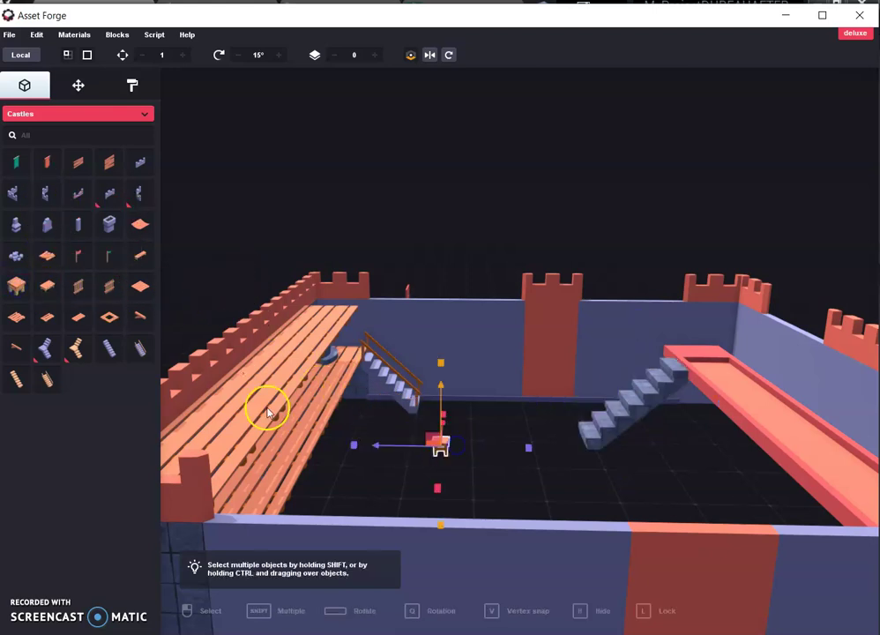
click(45, 353)
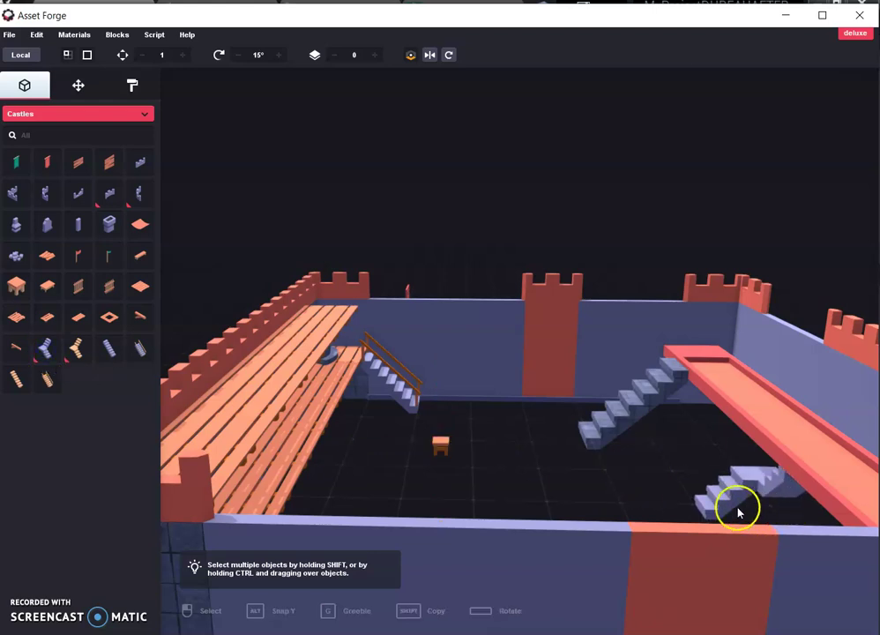
click(704, 520)
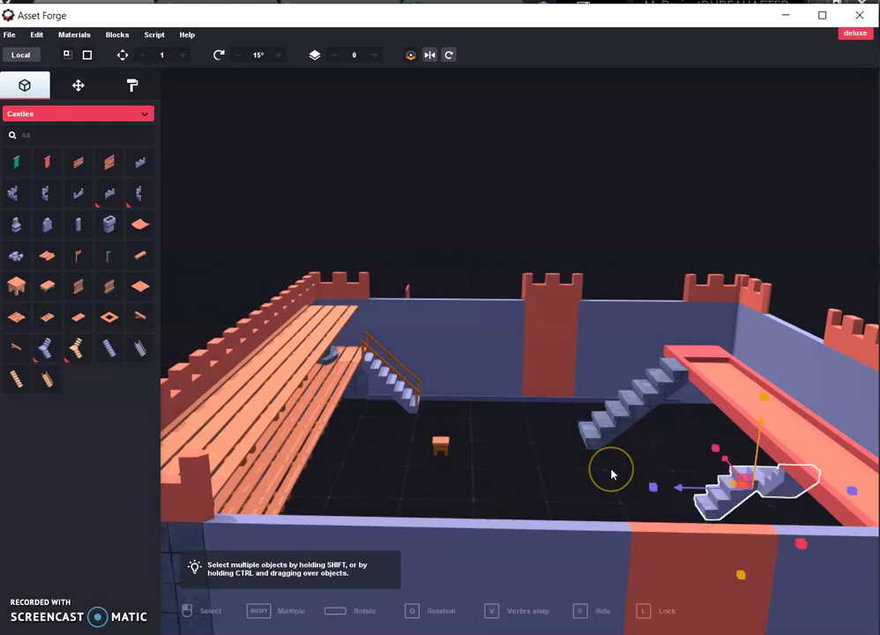
drag(758, 477, 670, 499)
drag(715, 451, 721, 392)
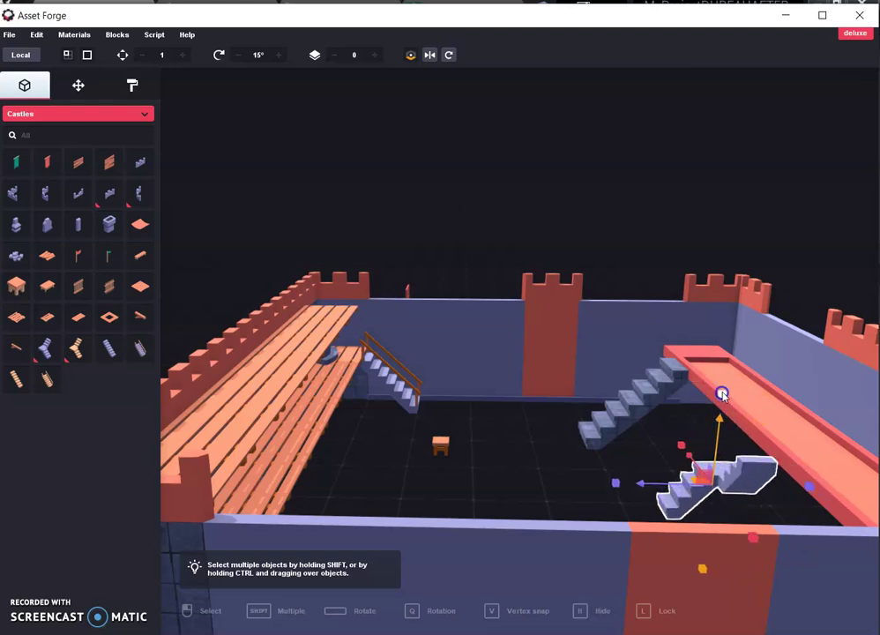
Save the castle project and export it as FBX with merged blocks, overwriting DUBEAUCASTLE.fbx on the D: drive.
click(12, 38)
click(20, 91)
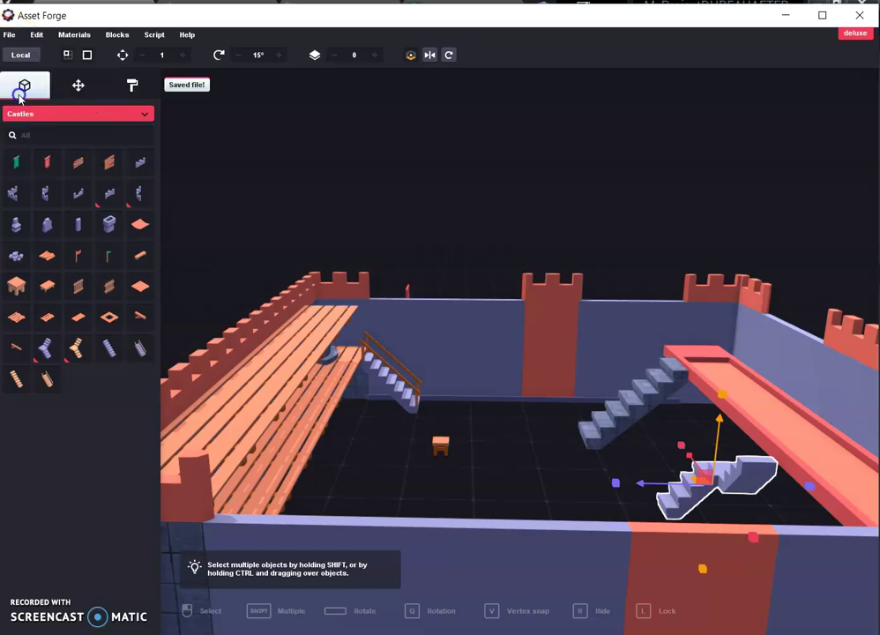
click(9, 39)
click(38, 144)
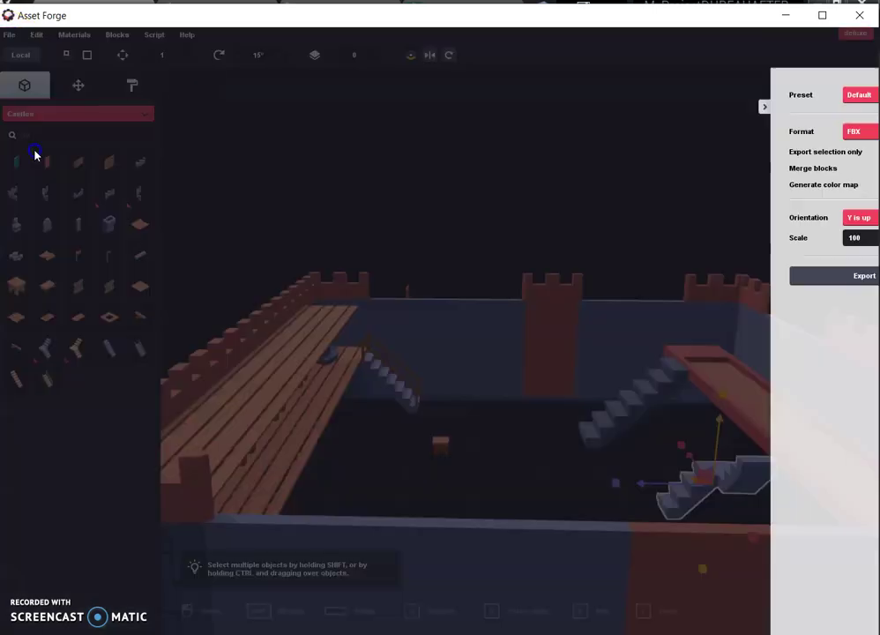
click(782, 274)
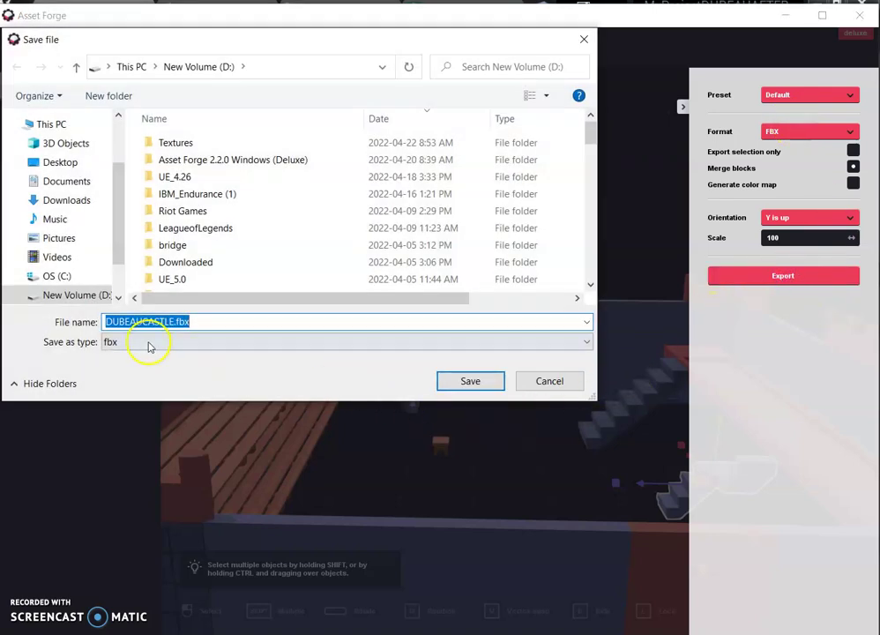
click(454, 381)
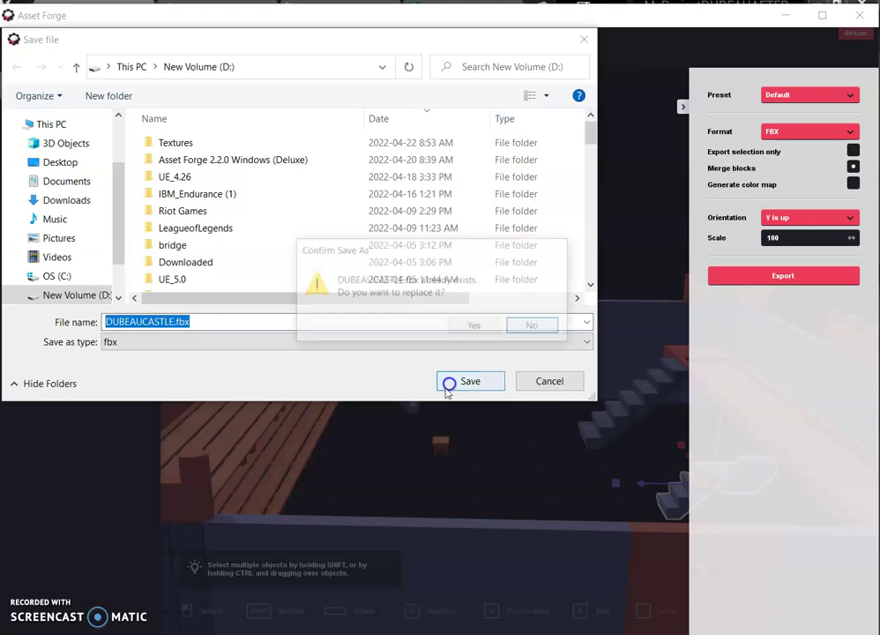
click(465, 323)
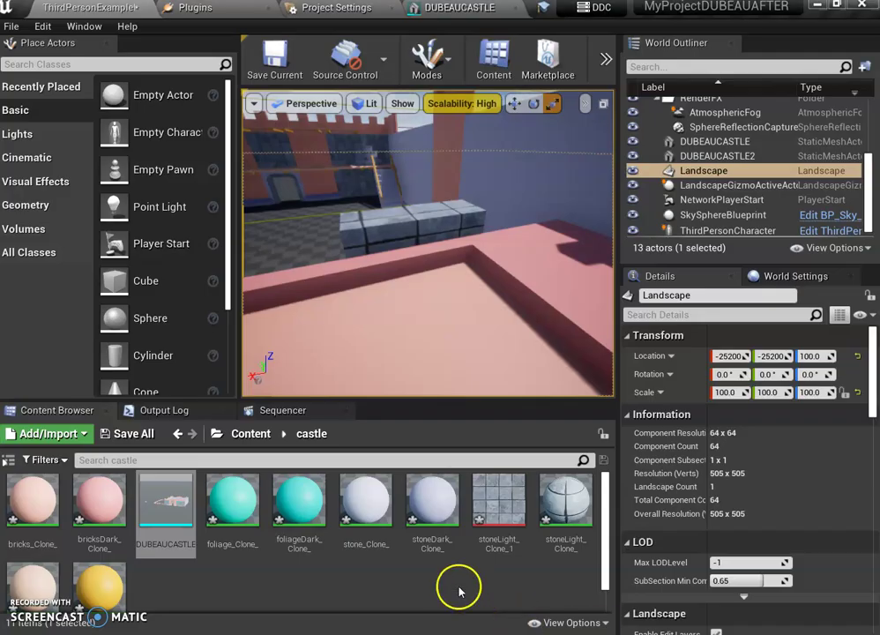
Back in Unreal Editor, reimport the DUBEAUCASTLE static mesh from its updated source file.
mouse_move(172, 507)
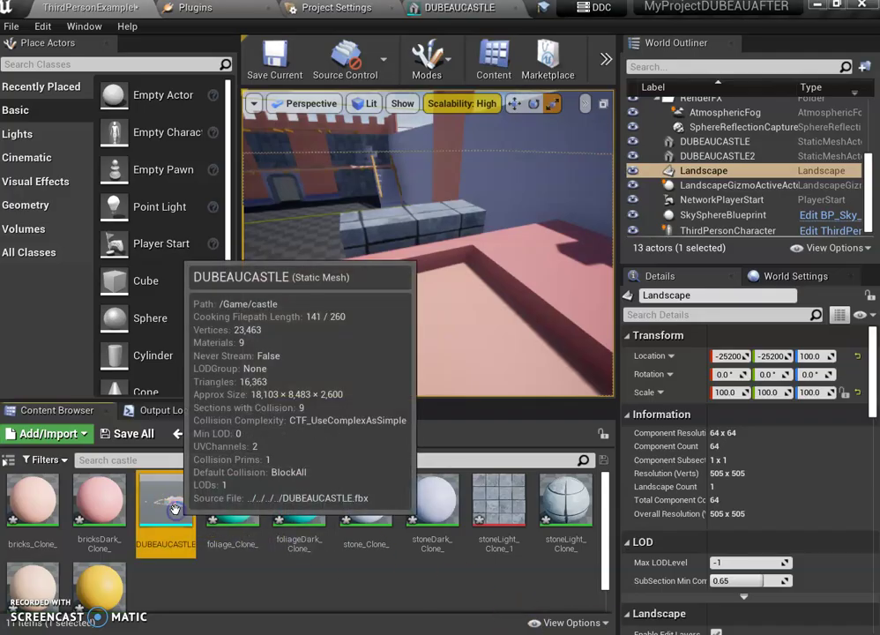
right_click(174, 514)
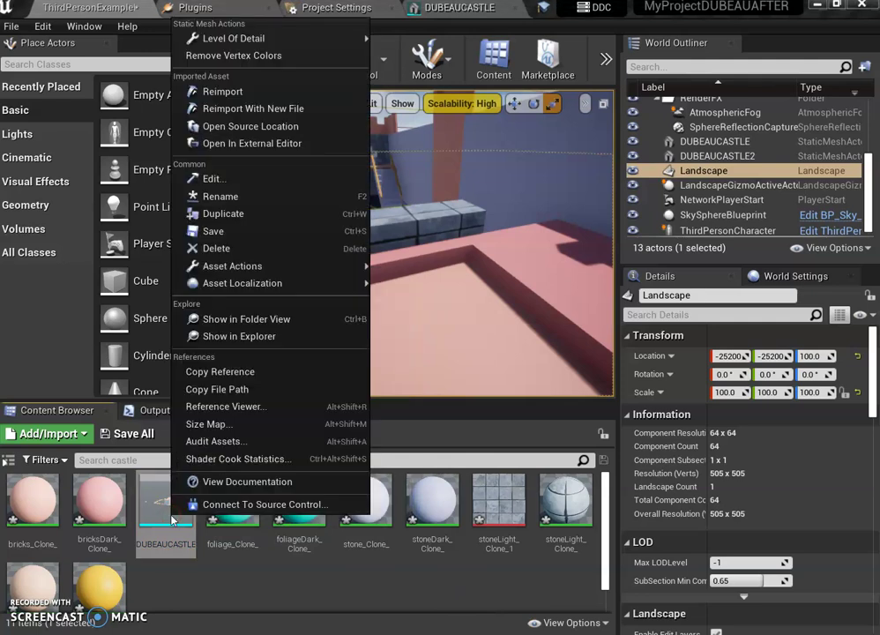
click(281, 91)
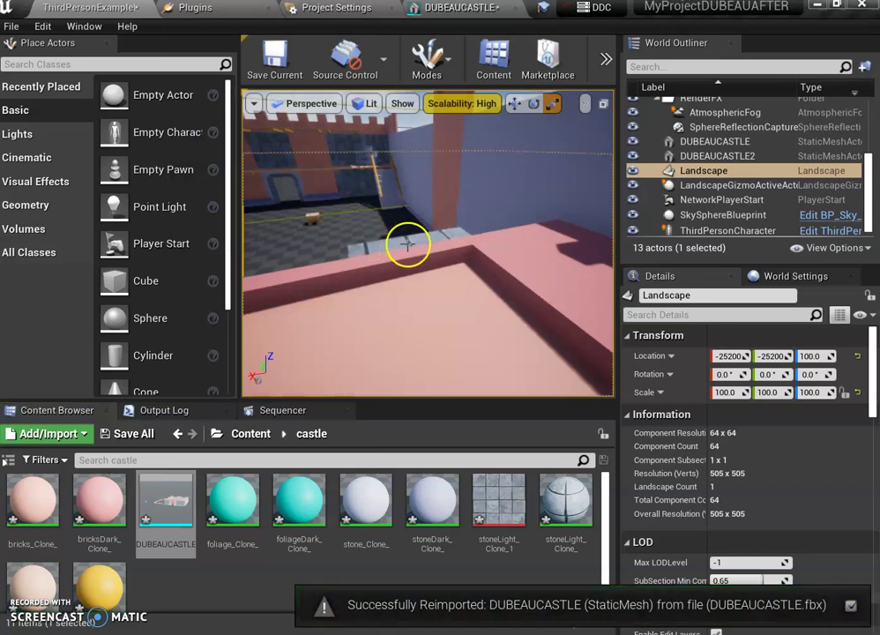
Select the DUBEAUCASTLE2 castle and move it along the Y axis to about -4840.
drag(408, 244, 195, 242)
right_drag(195, 243, 67, 268)
right_drag(458, 203, 408, 243)
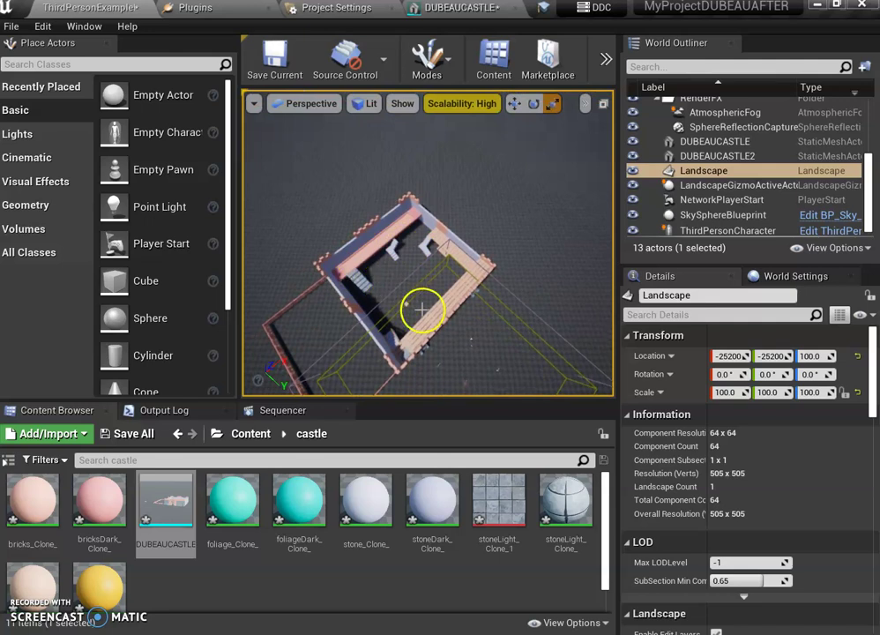
click(451, 343)
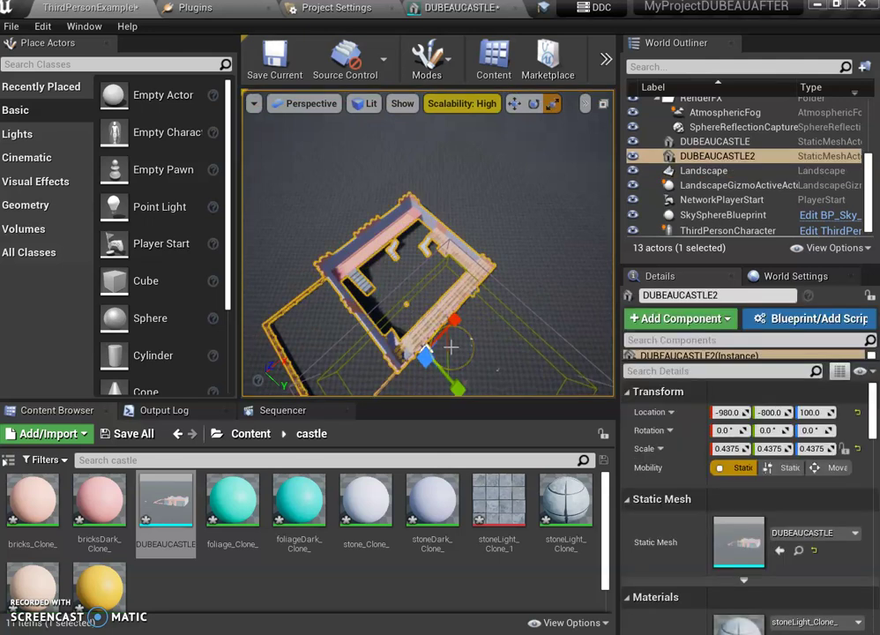
drag(450, 367, 418, 335)
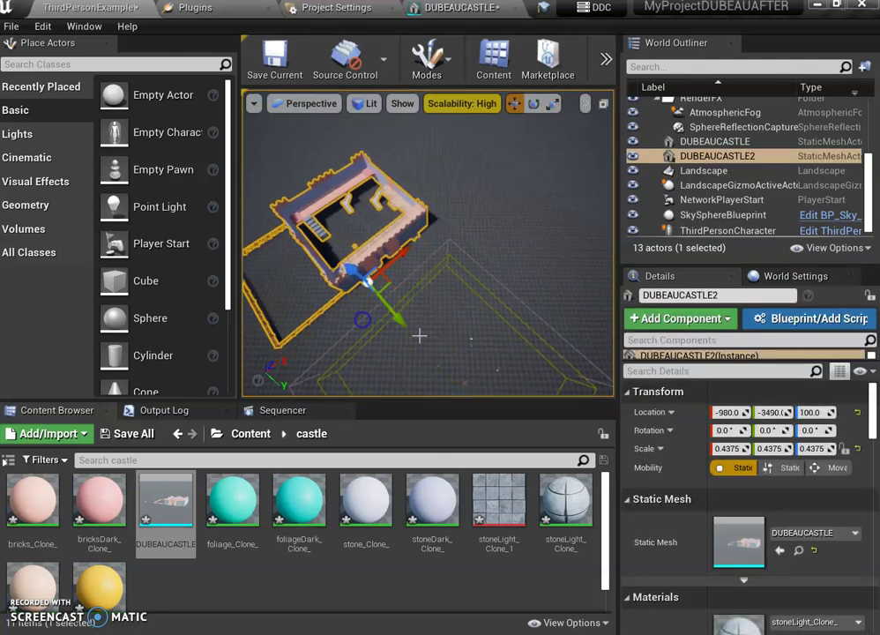
scroll(471, 318, down, 3)
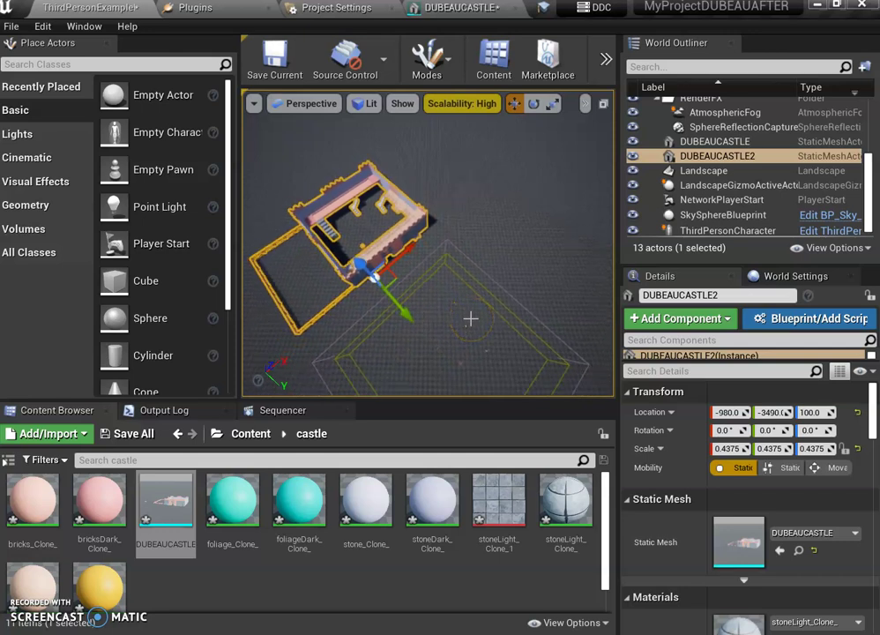
scroll(403, 309, down, 2)
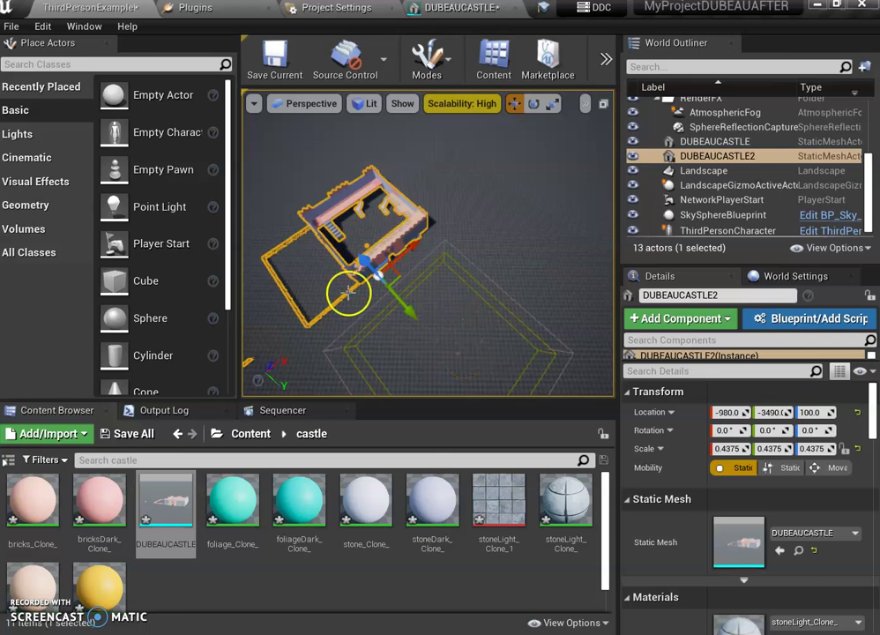
drag(412, 313, 385, 293)
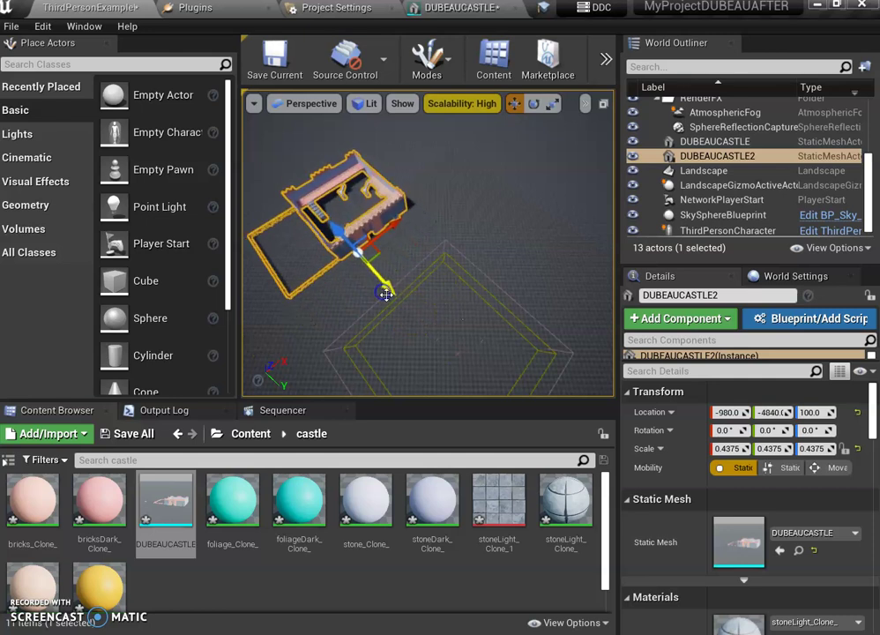
Switch to Landscape editing mode and set the sculpt brush size to 8192.
right_drag(455, 320, 489, 245)
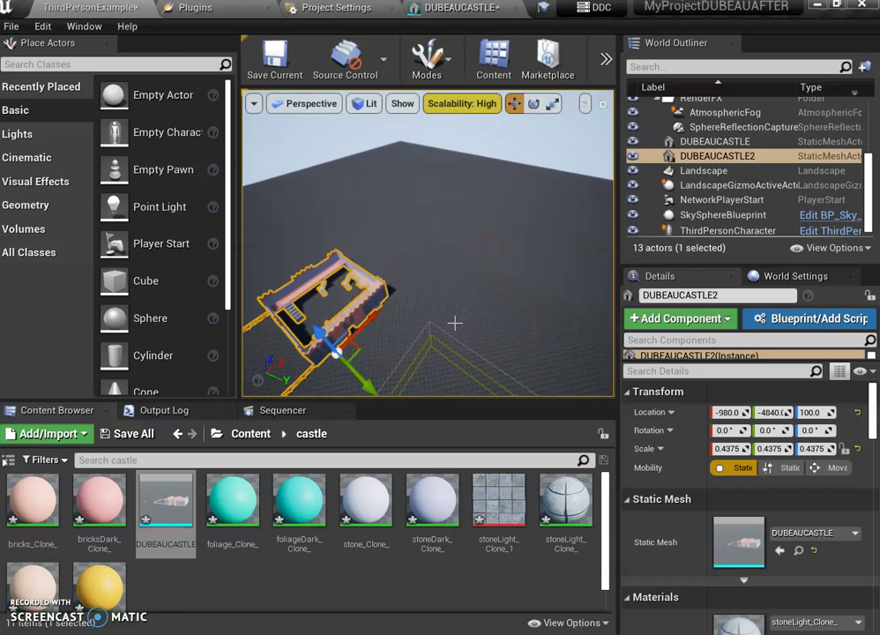
click(444, 68)
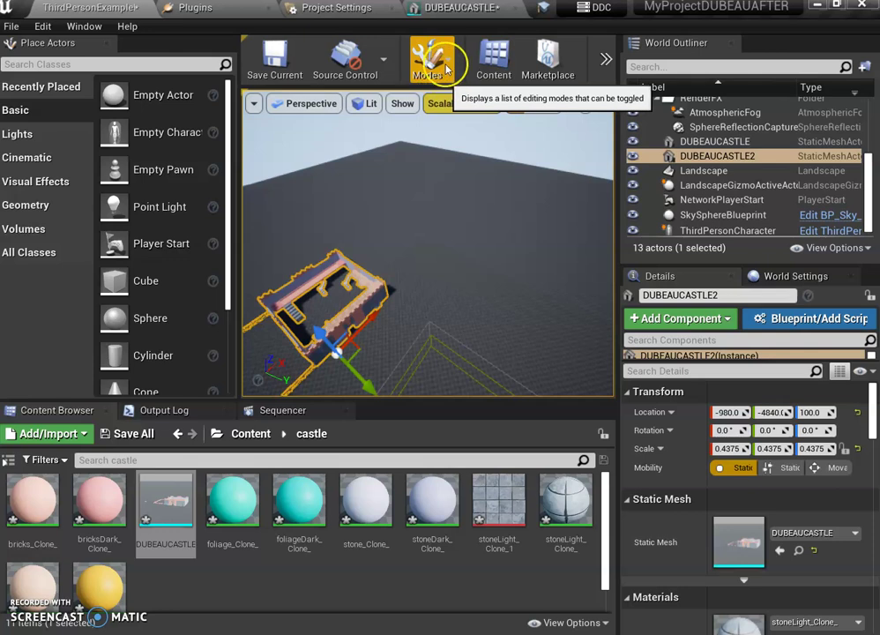
click(444, 68)
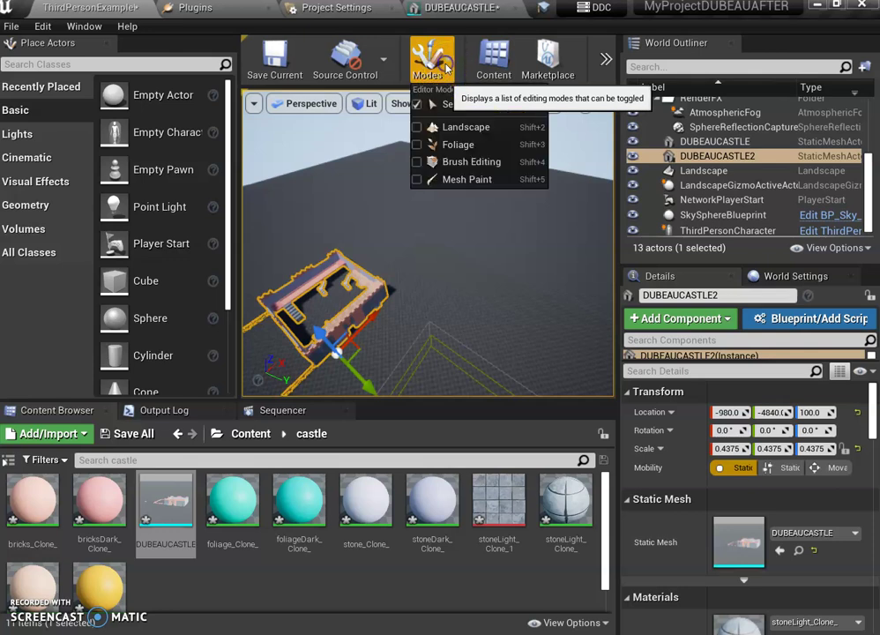
click(466, 128)
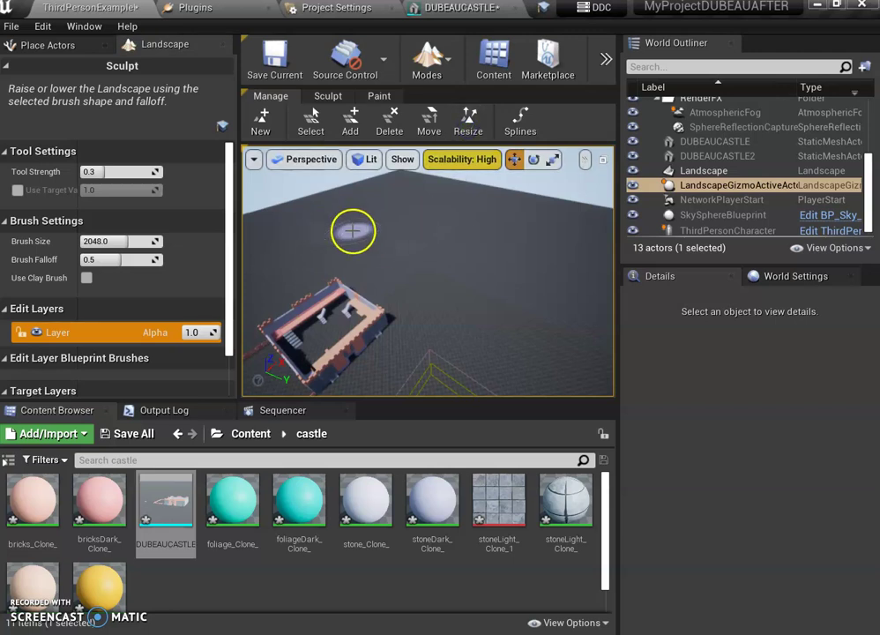
alt+drag(391, 226, 247, 251)
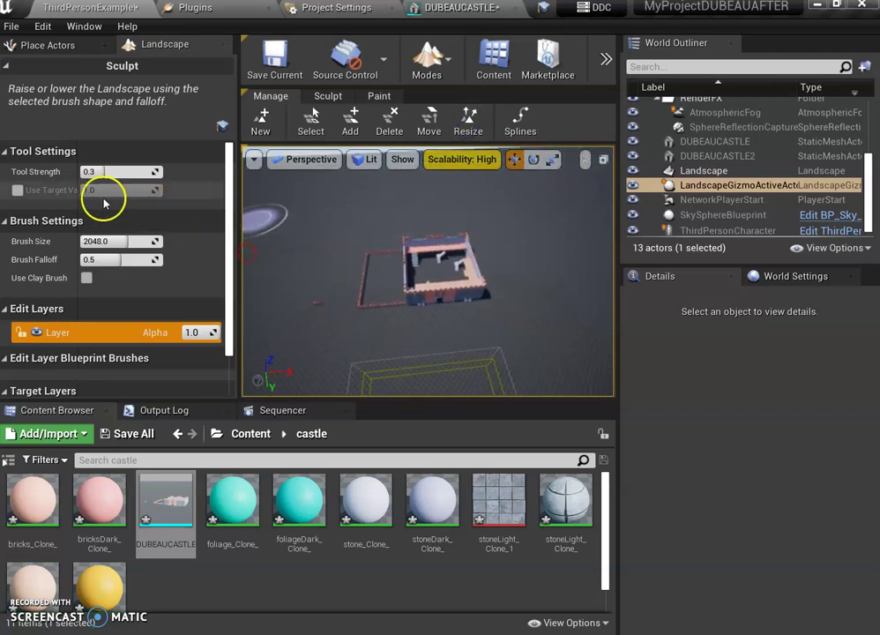
mouse_move(108, 242)
mouse_down()
mouse_move(137, 239)
mouse_move(170, 222)
mouse_up()
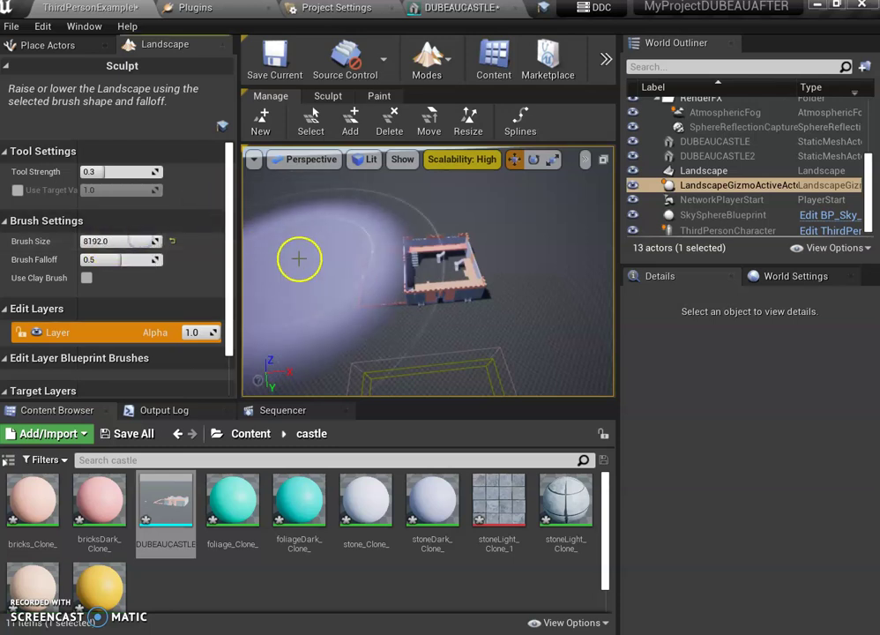
Raise the viewport camera speed and fly up to view the whole landscape from above.
mouse_move(291, 264)
mouse_down()
mouse_move(278, 226)
mouse_move(265, 219)
mouse_up()
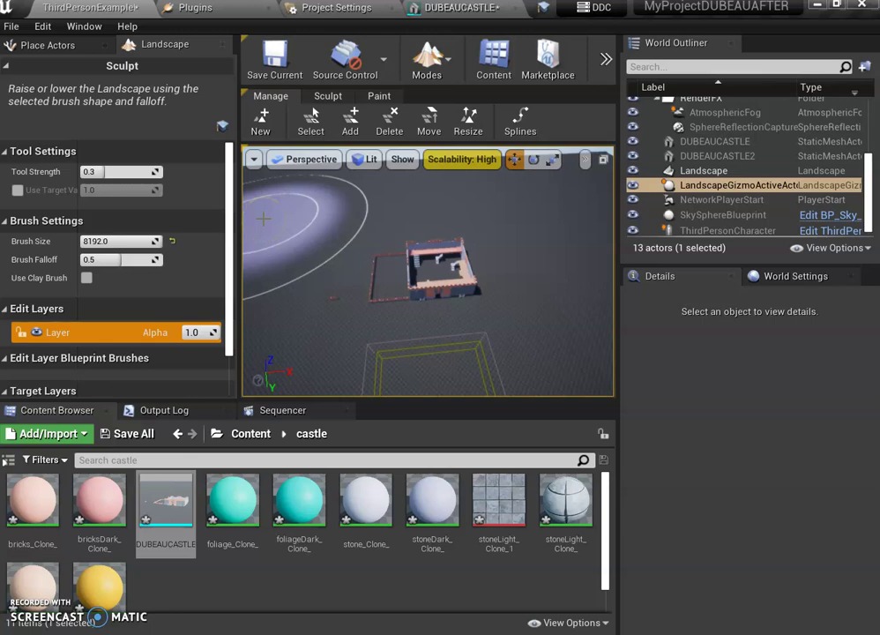
drag(264, 219, 265, 226)
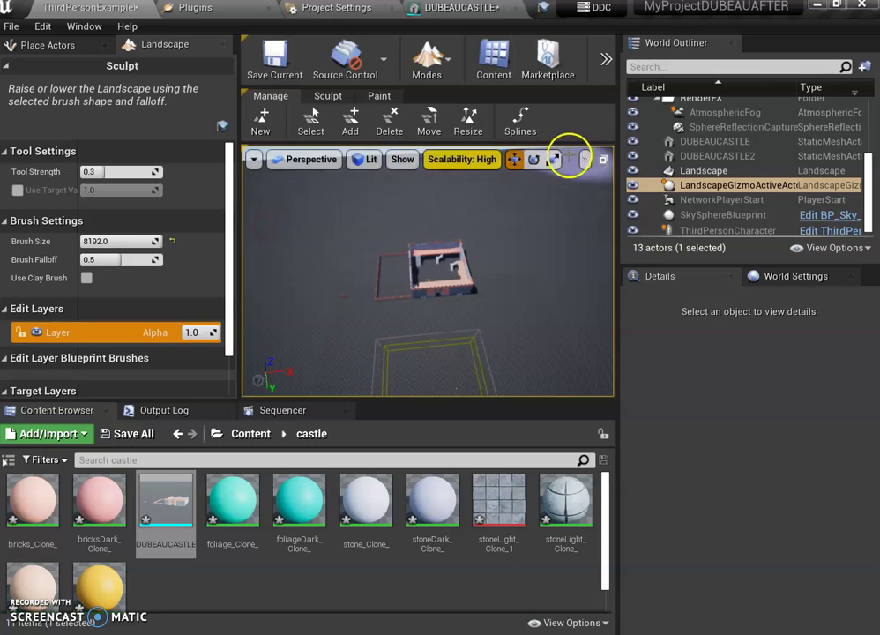
click(588, 159)
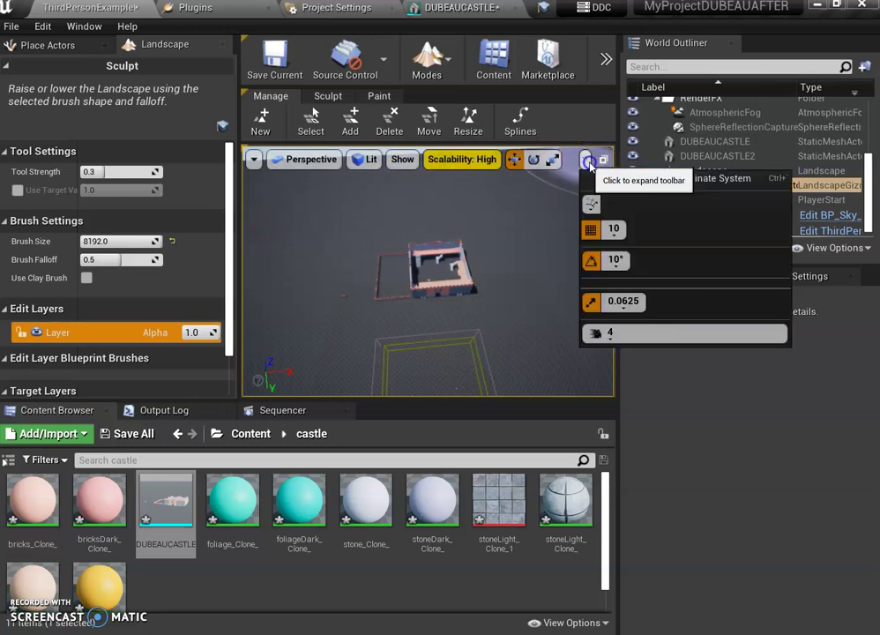
click(718, 334)
right_drag(372, 281, 361, 222)
key(e)
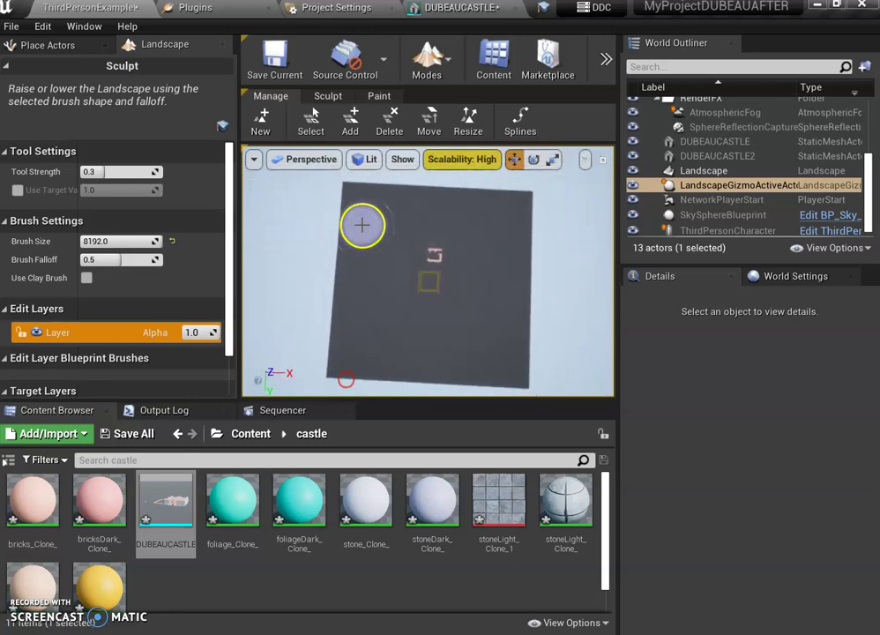
Raise hills along the landscape's outer edges, and with a brush size of about 4048 sculpt a small mound beside the castle.
mouse_move(353, 197)
mouse_down()
mouse_move(328, 356)
mouse_move(343, 373)
mouse_move(473, 383)
mouse_move(516, 368)
mouse_move(528, 280)
mouse_move(524, 249)
mouse_move(525, 329)
mouse_move(523, 210)
mouse_move(476, 193)
mouse_move(387, 189)
mouse_move(426, 180)
mouse_move(505, 189)
mouse_move(536, 255)
mouse_up()
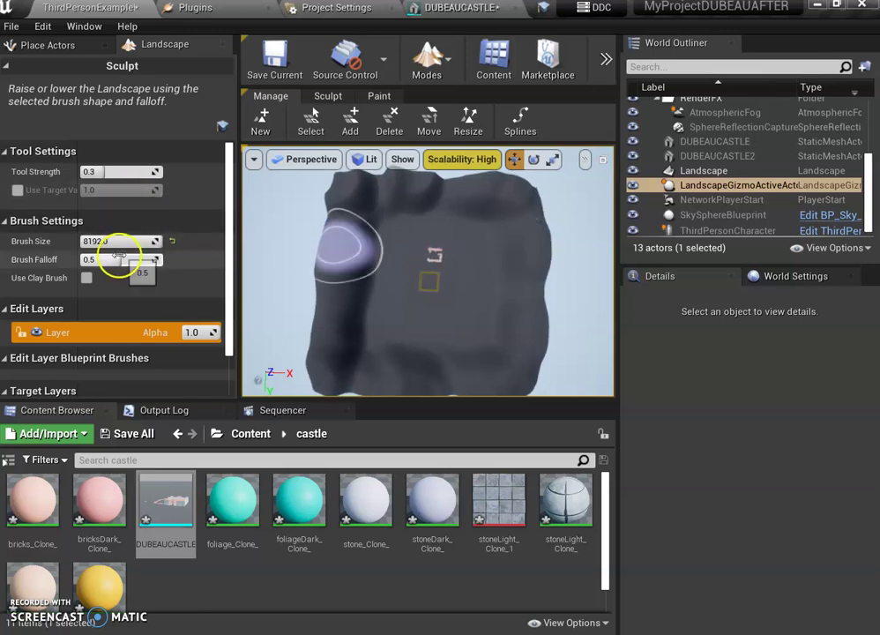
drag(106, 242, 95, 241)
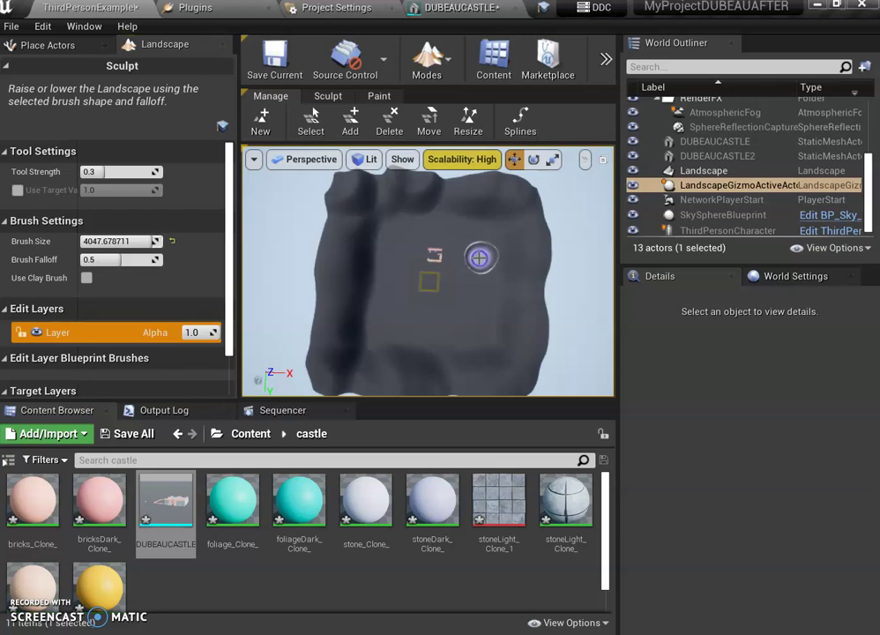
click(475, 267)
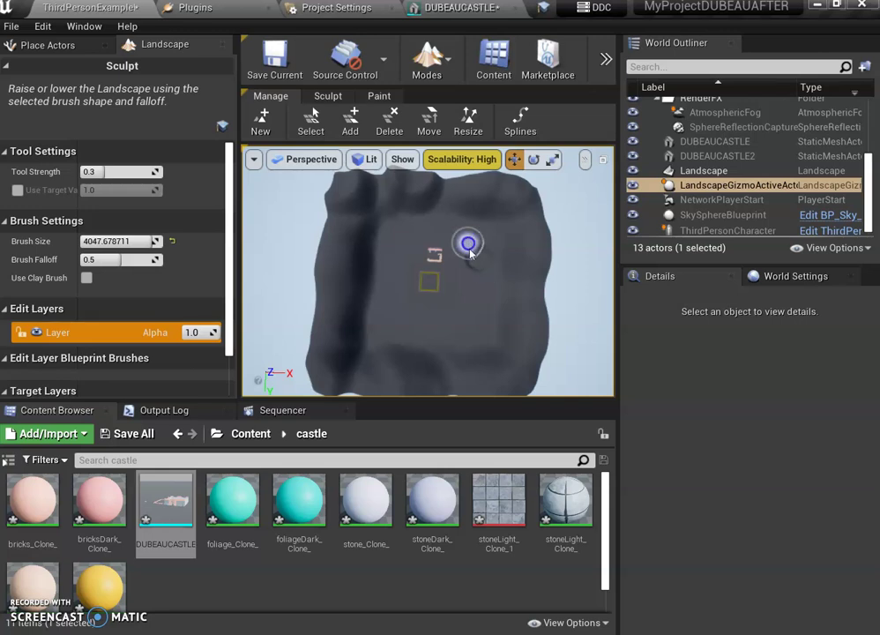
mouse_move(471, 301)
mouse_down()
mouse_move(477, 285)
mouse_move(438, 307)
mouse_move(278, 184)
mouse_move(566, 168)
mouse_up()
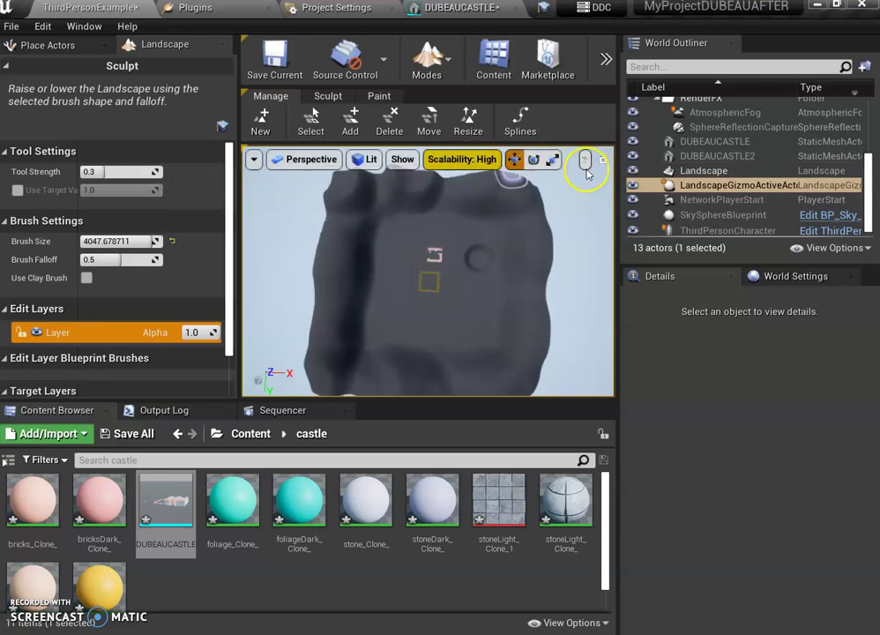
Lower the viewport camera speed to 3.
click(585, 160)
click(614, 333)
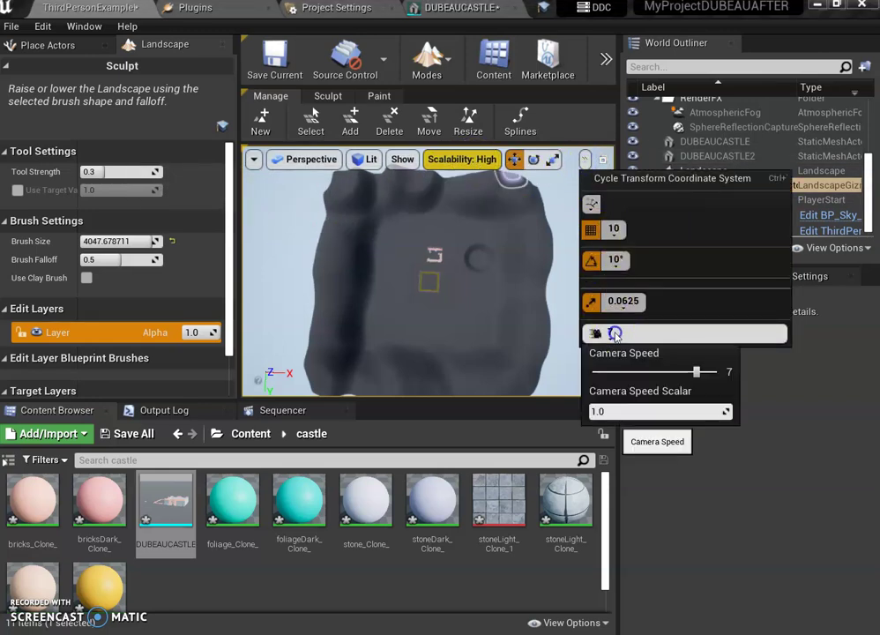
click(641, 369)
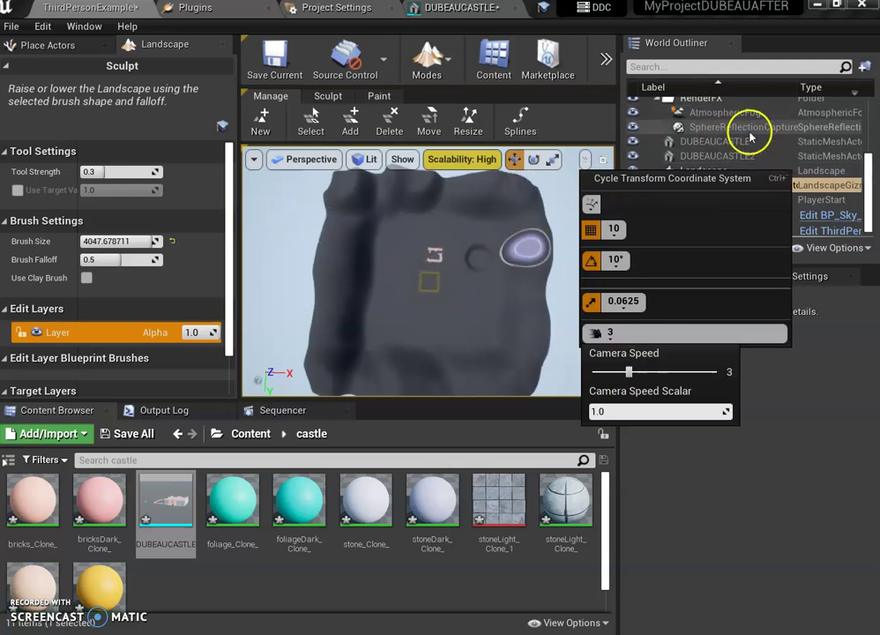
scroll(868, 185, up, 1)
drag(867, 185, 862, 217)
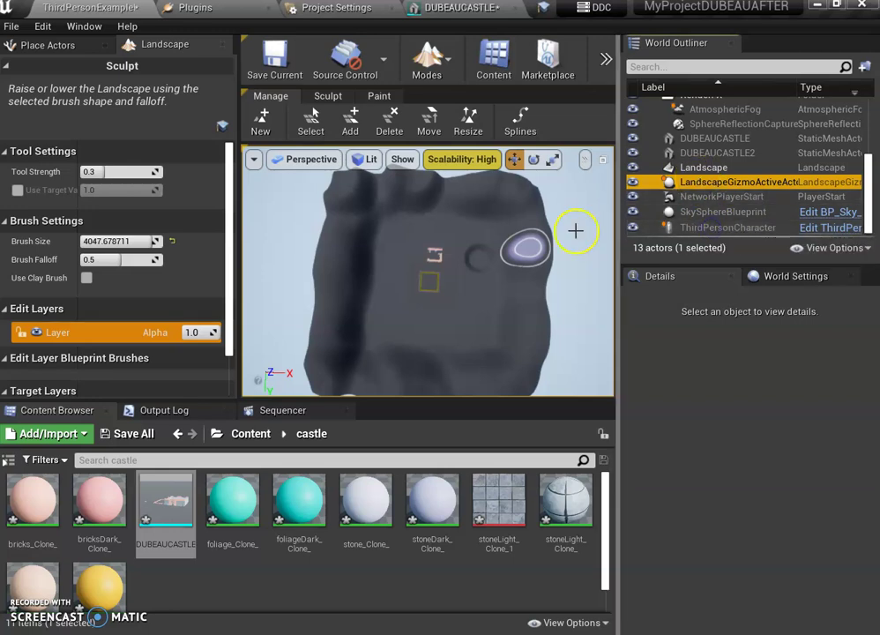
Restart Landscape mode and sculpt a hill on the flat ground next to the ridge along the landscape's negative-X side.
click(224, 43)
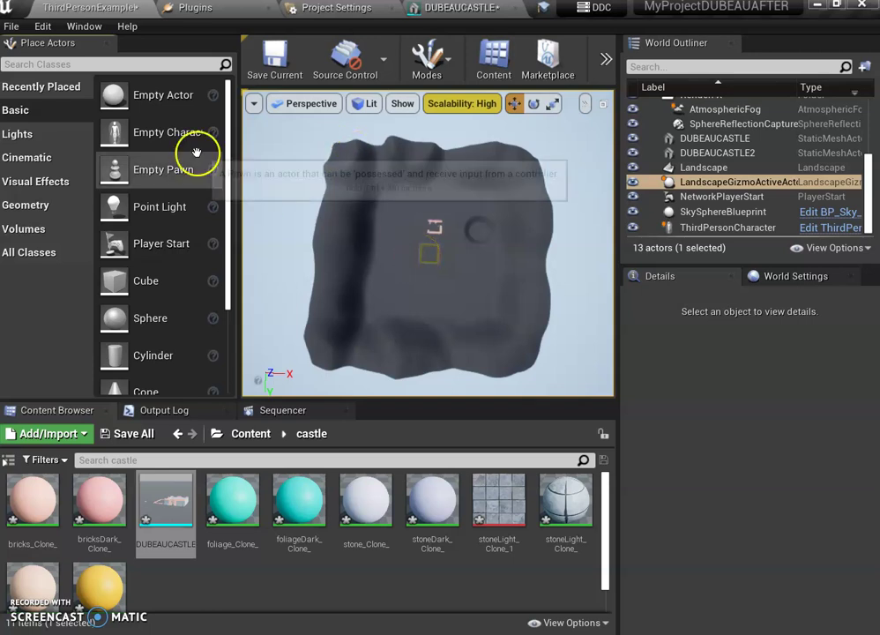
click(414, 66)
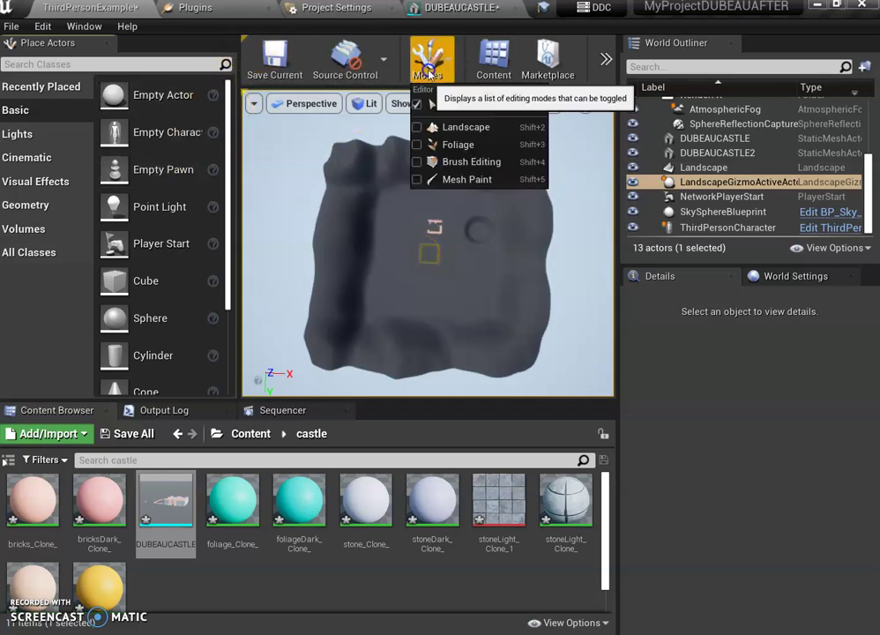
click(456, 133)
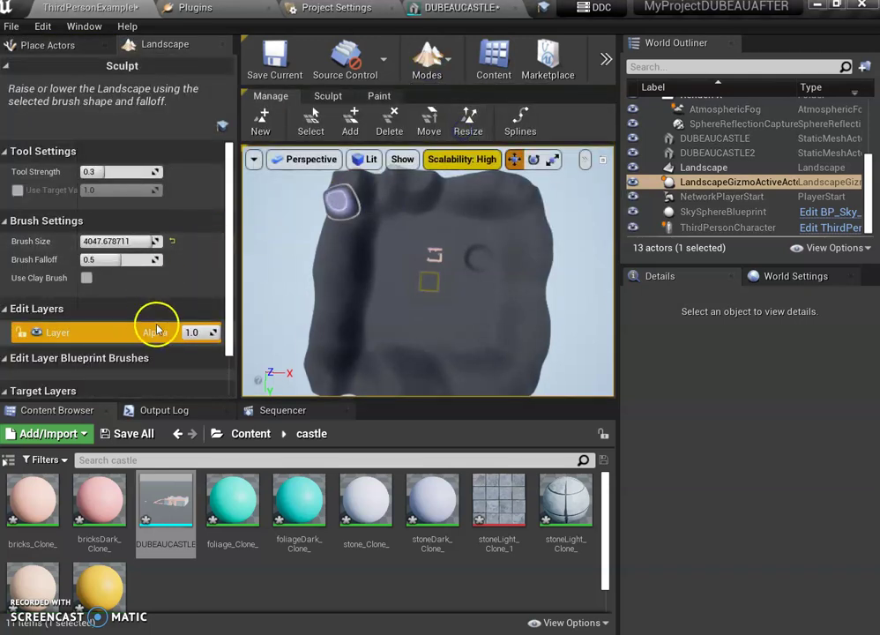
scroll(177, 329, down, 1)
scroll(172, 330, down, 1)
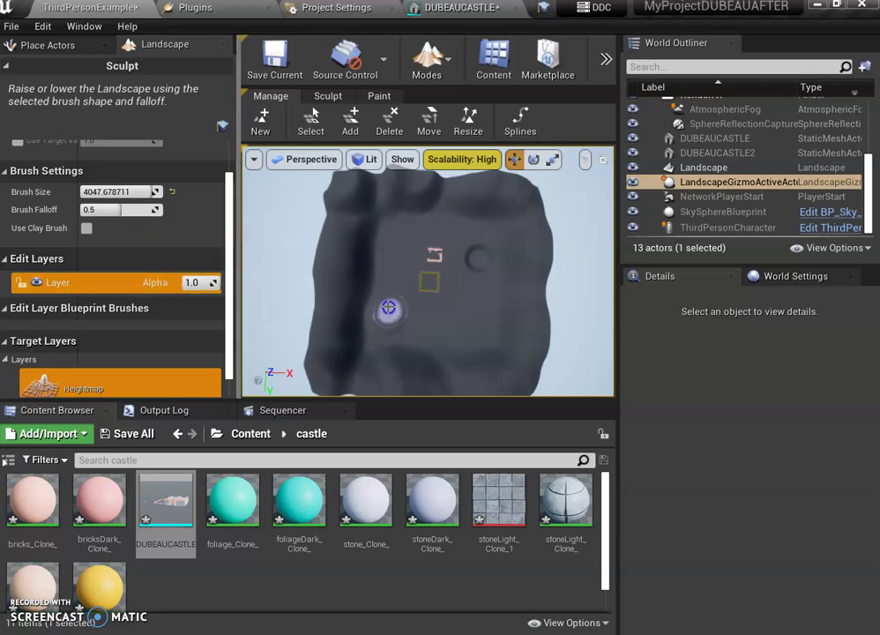
mouse_move(393, 326)
mouse_down()
mouse_move(365, 304)
mouse_move(378, 342)
mouse_move(365, 311)
mouse_move(386, 318)
mouse_up()
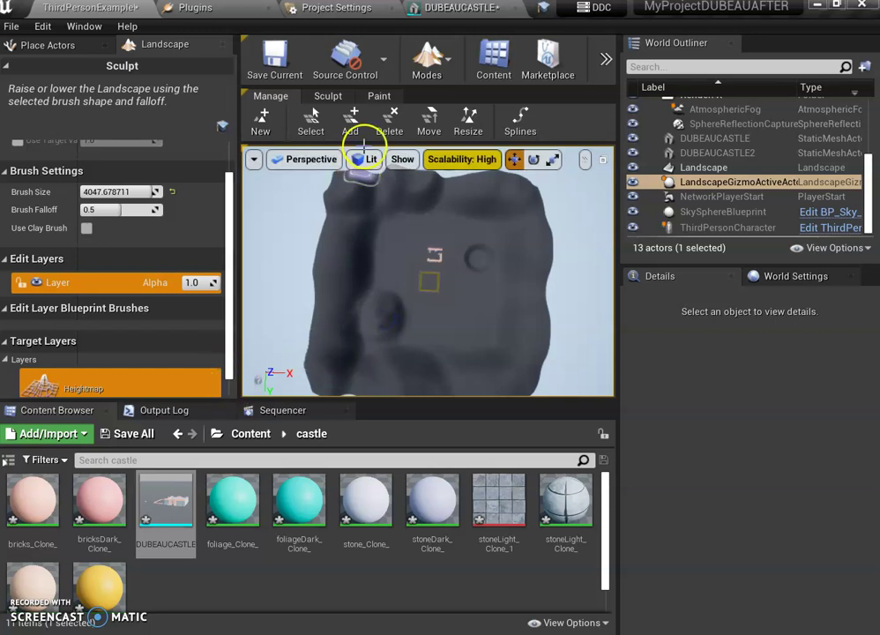
Flatten the new hill beside the ridge into a wide plateau with the Flatten tool.
click(326, 97)
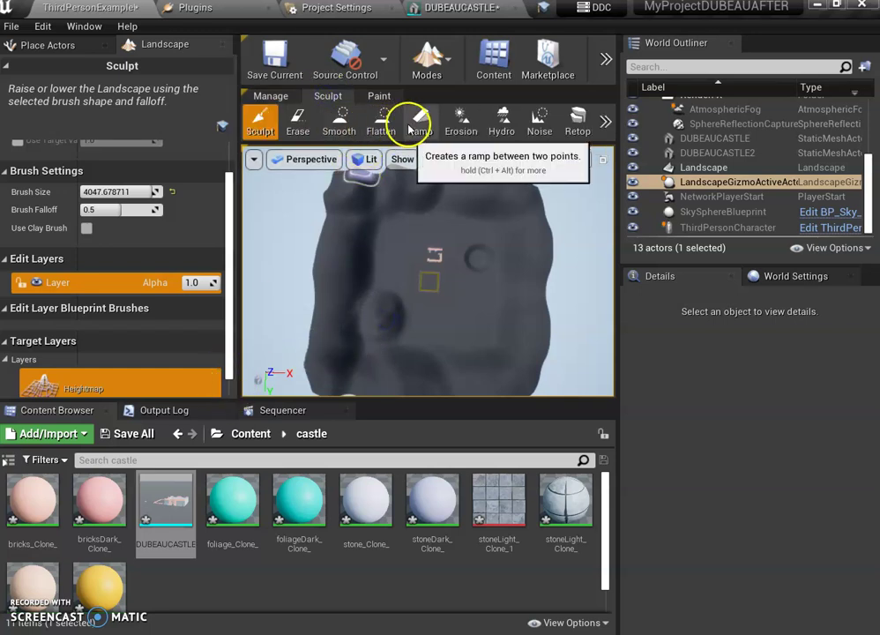
click(383, 124)
click(387, 311)
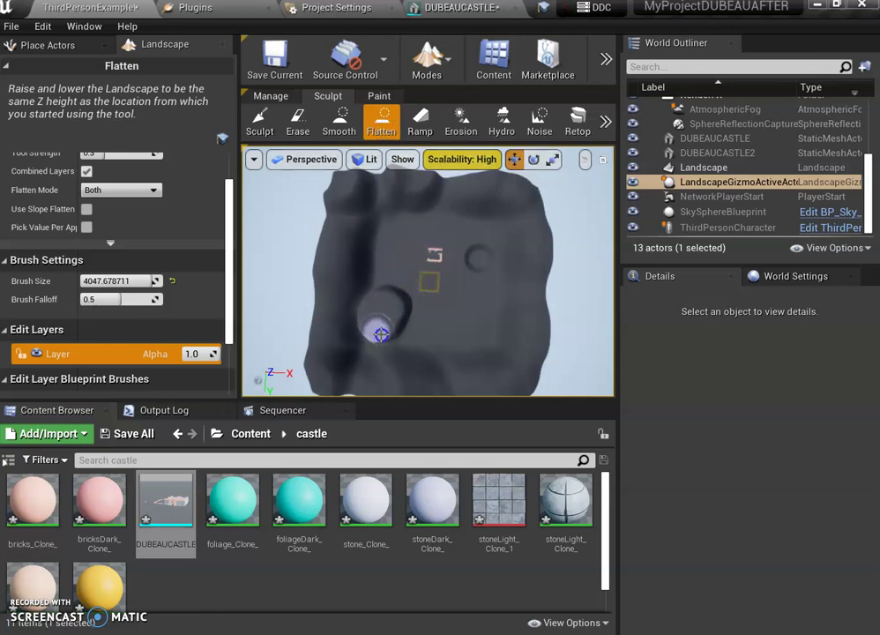
mouse_move(384, 337)
mouse_down()
mouse_move(459, 319)
mouse_move(357, 254)
mouse_move(308, 269)
mouse_move(260, 305)
mouse_up()
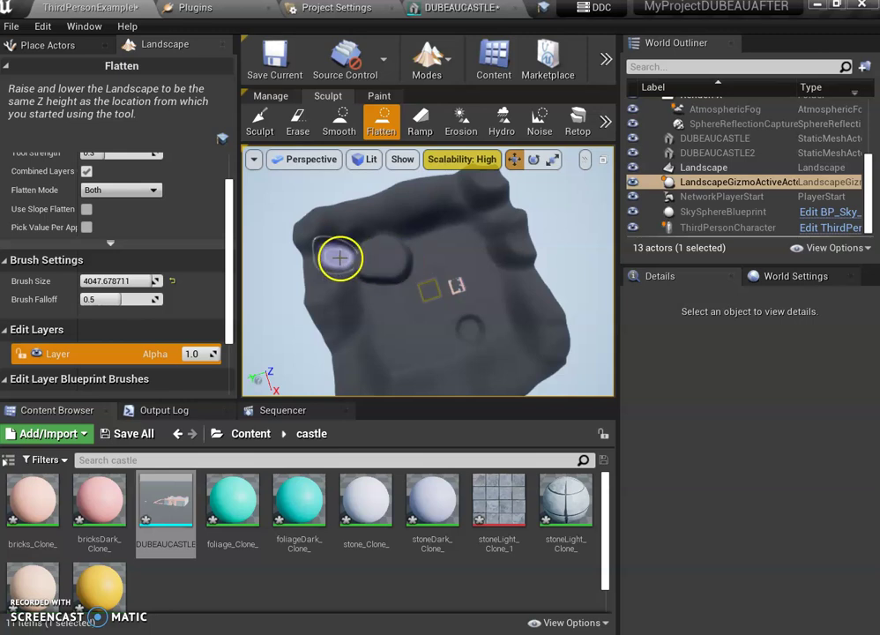
Add a ramp 2000 wide with 0.4 side falloff from the plateau's edge down to the flat ground.
click(419, 125)
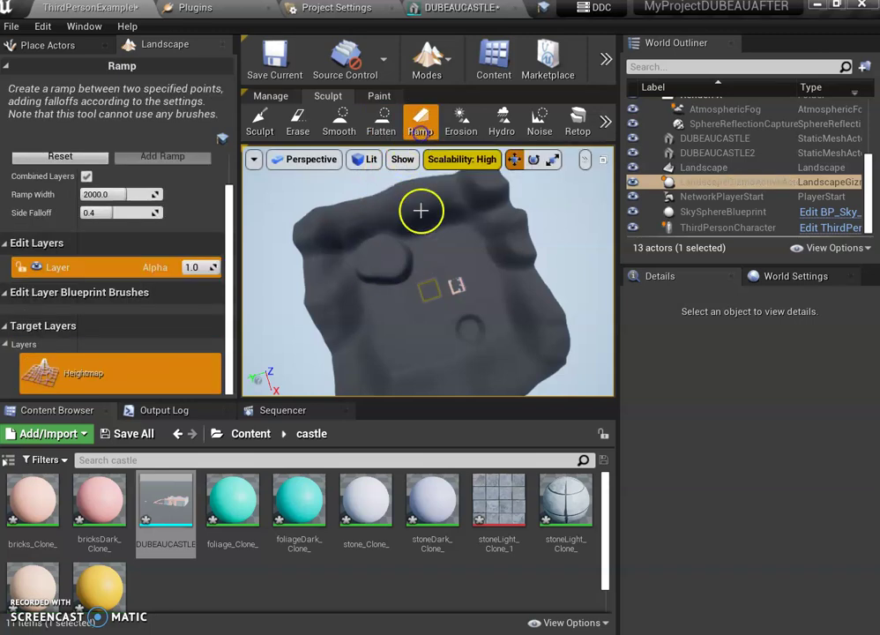
click(404, 252)
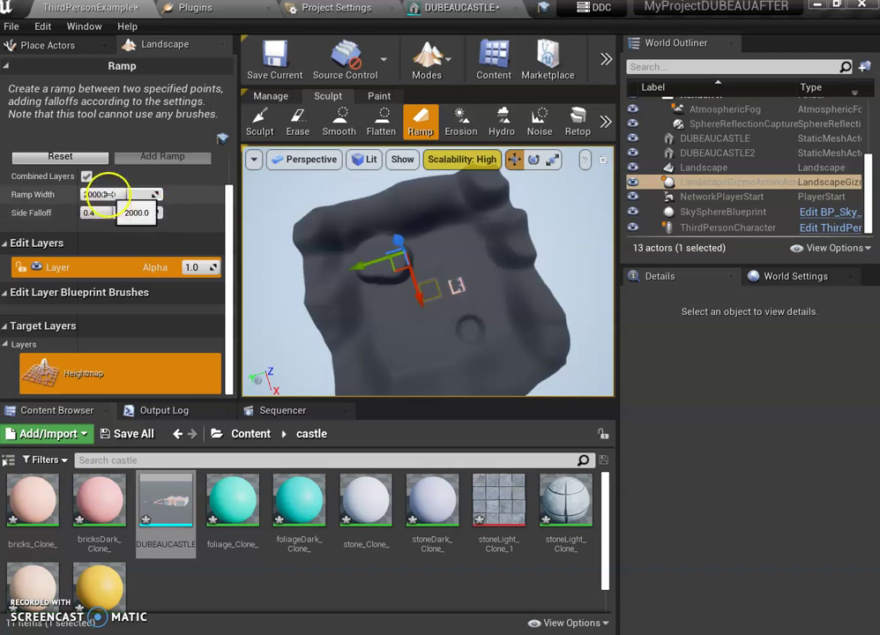
click(435, 251)
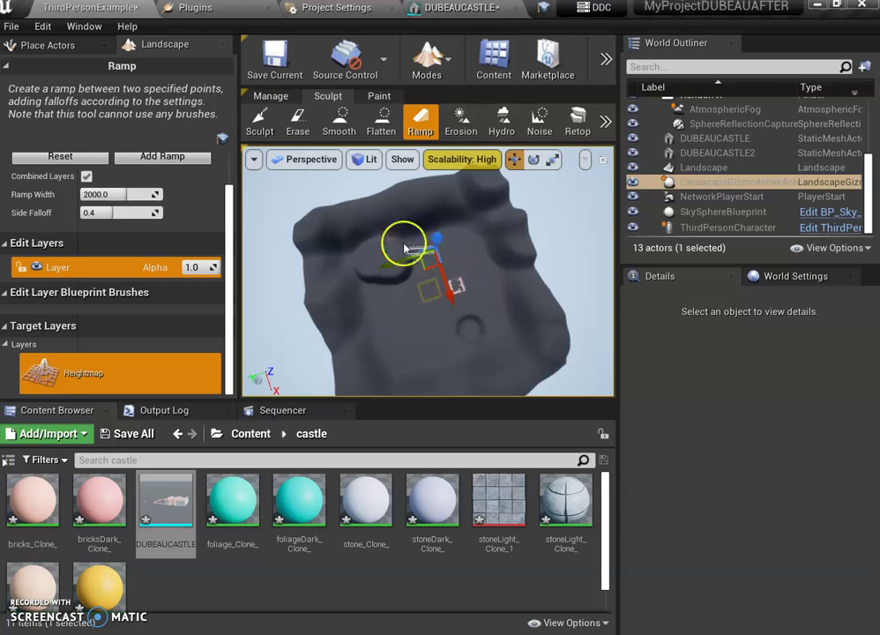
Leave Landscape mode and focus the viewport on ThirdPersonCharacter, looking towards the sculpted plateau and ramp.
click(218, 49)
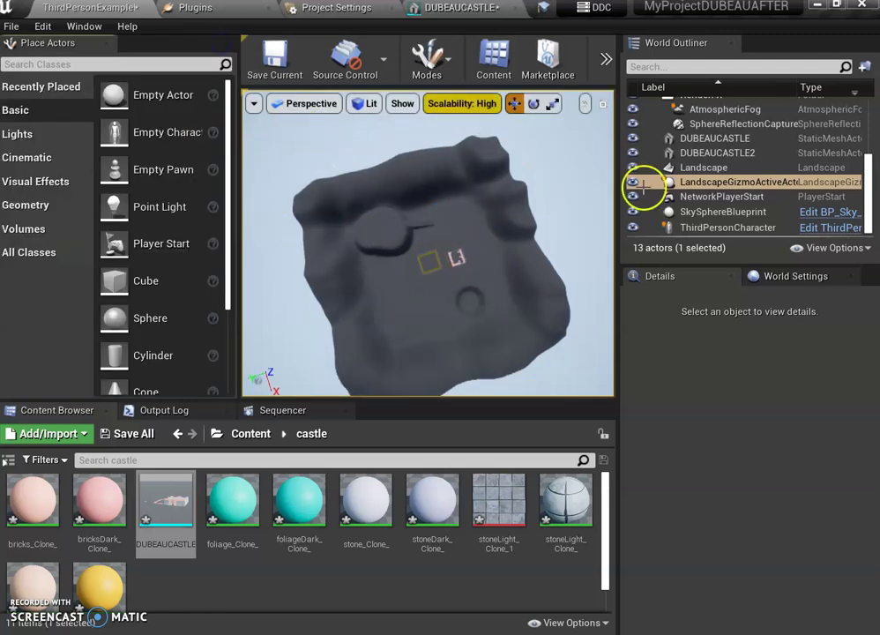
click(749, 227)
double_click(752, 227)
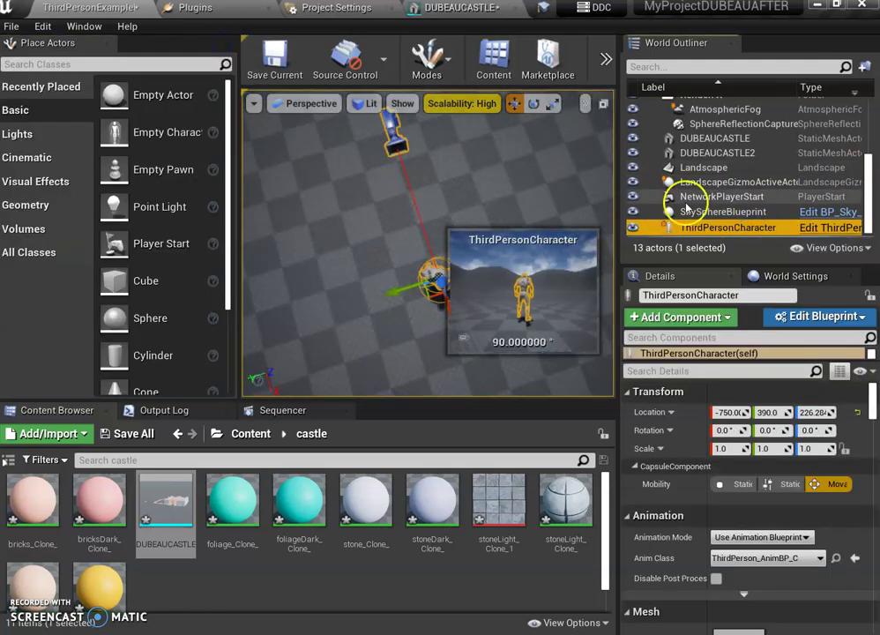
right_drag(475, 220, 476, 10)
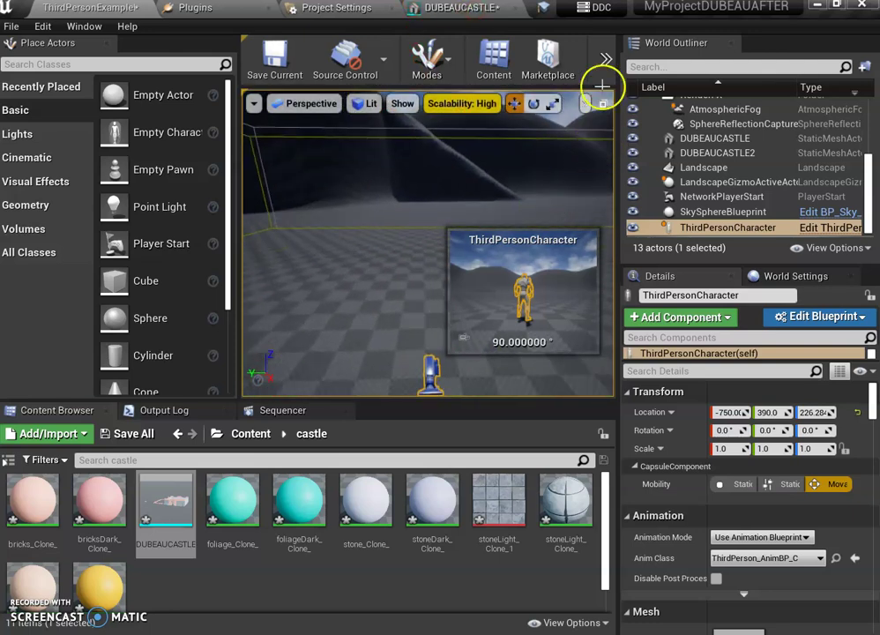
Play the level, run the character across the ground towards the sculpted hills and ramp, and end the play session.
click(605, 62)
click(640, 221)
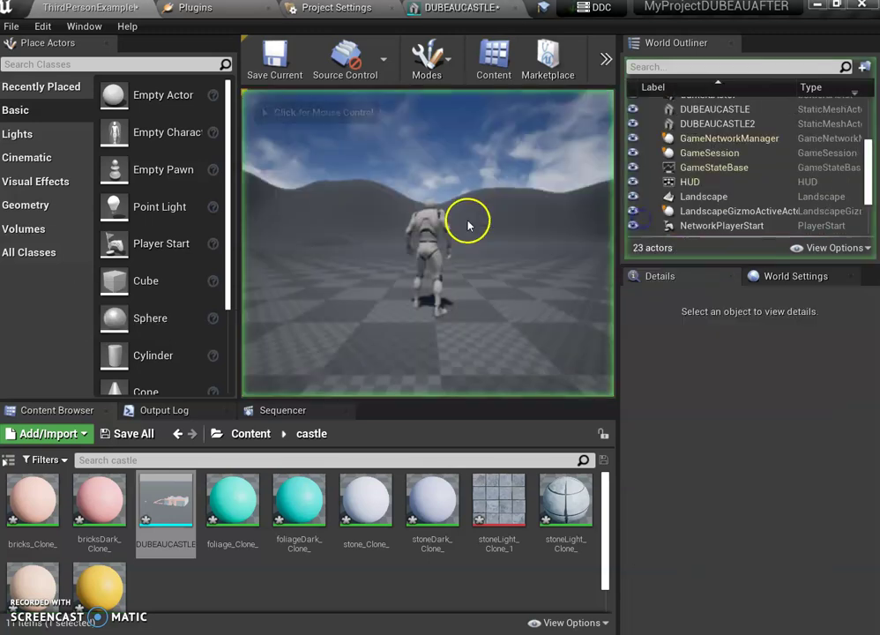
key(w)
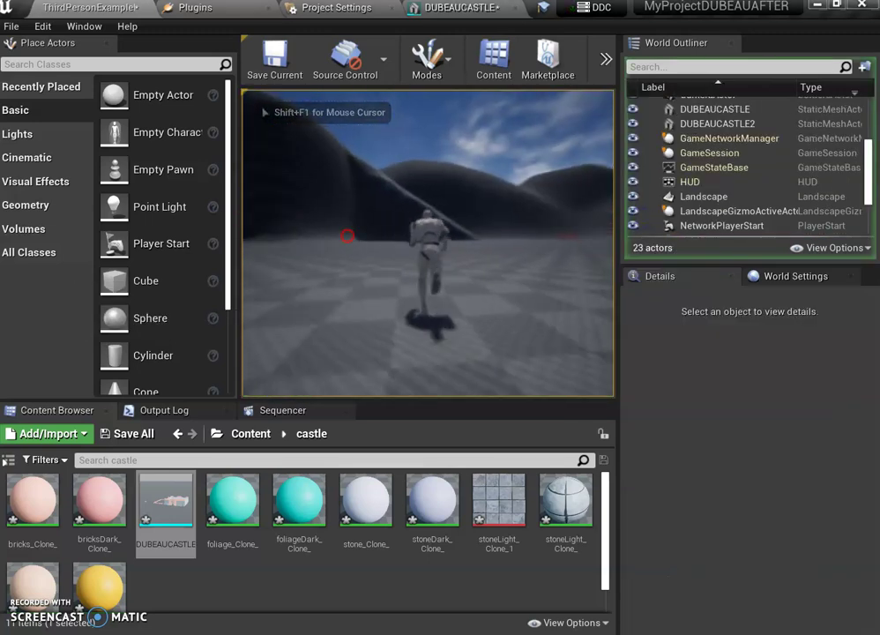
key(w)
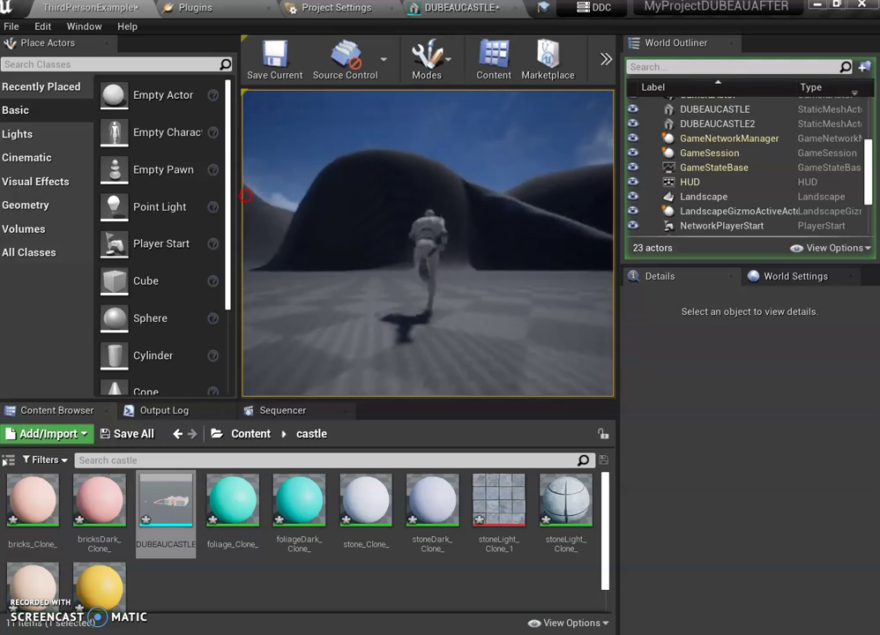
key(w)
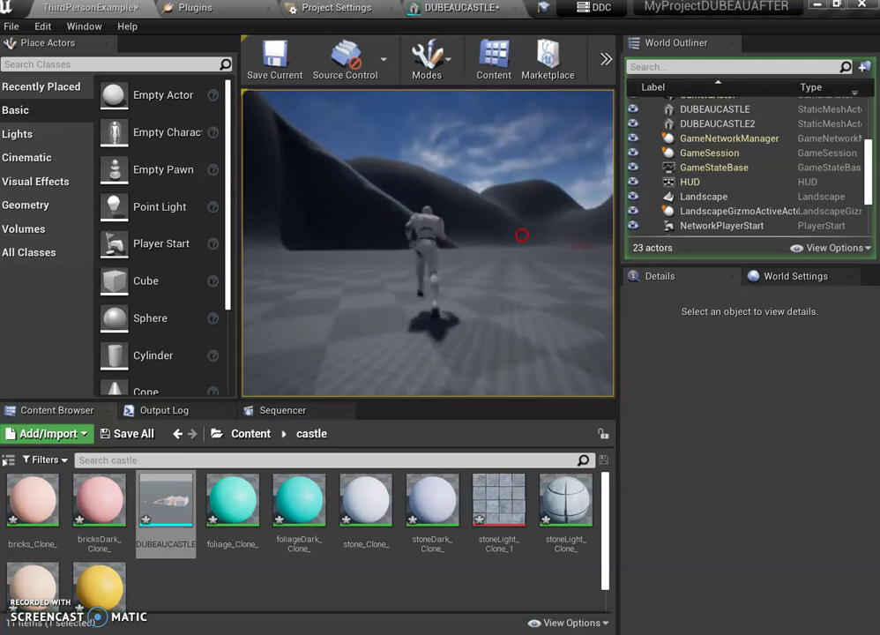
key(w)
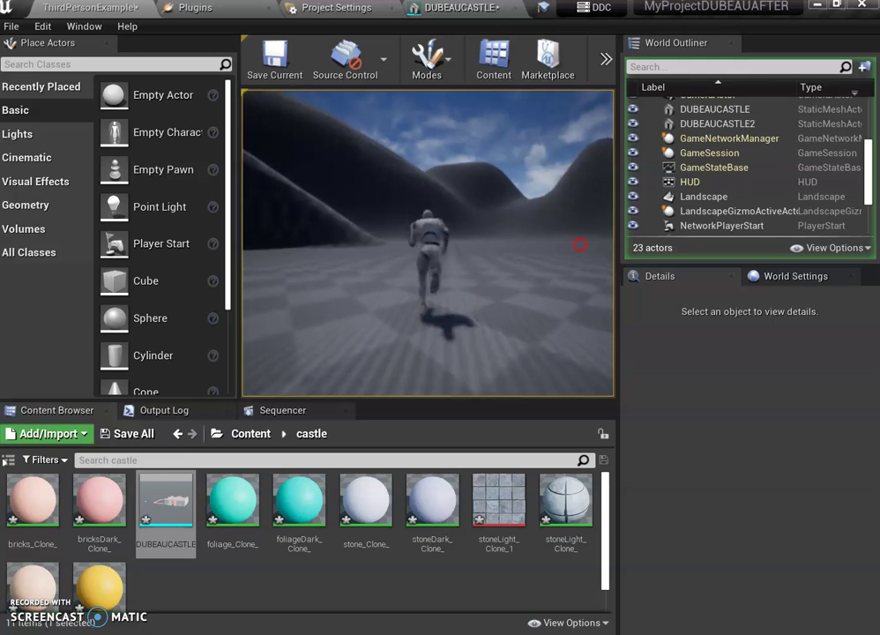
key(w)
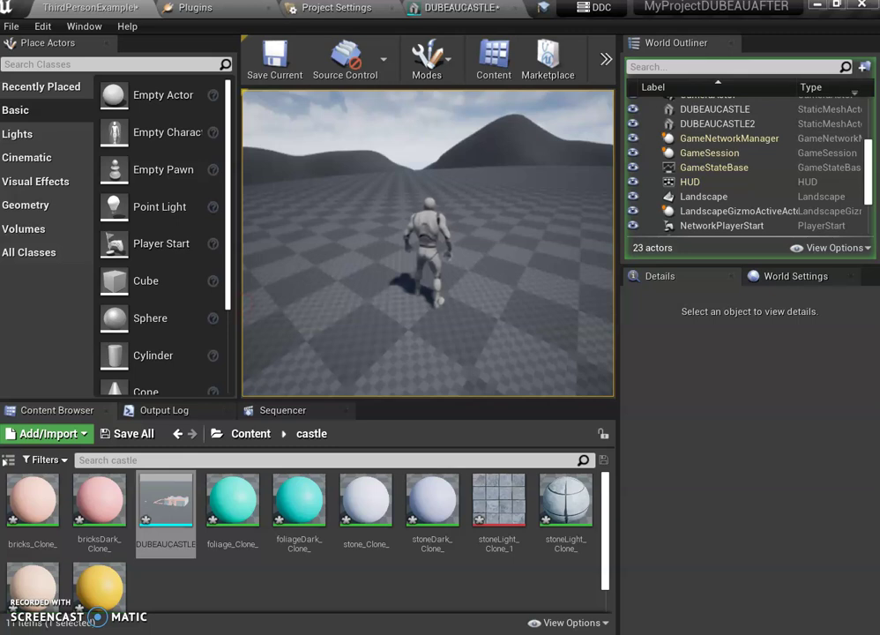
key(Escape)
right_drag(350, 305, 40, 345)
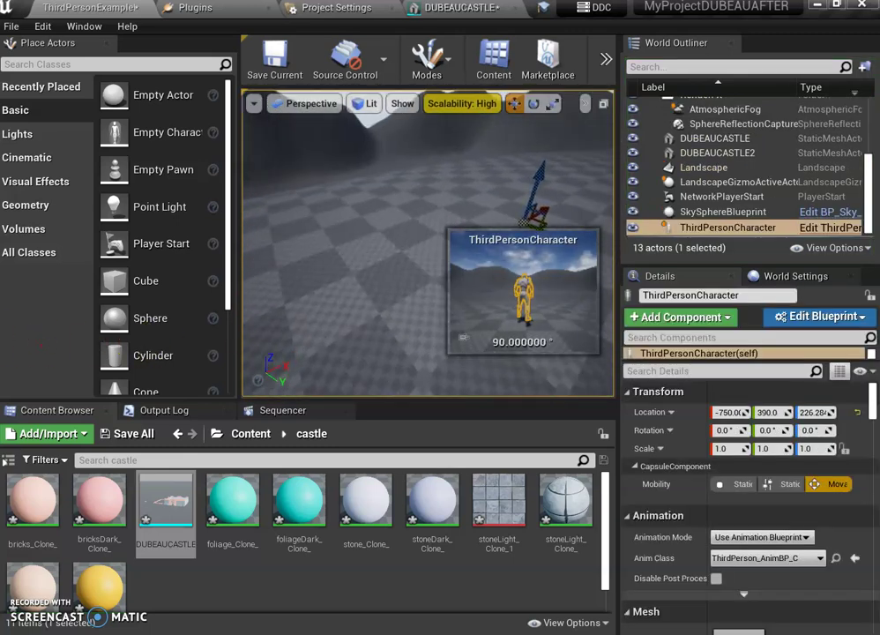